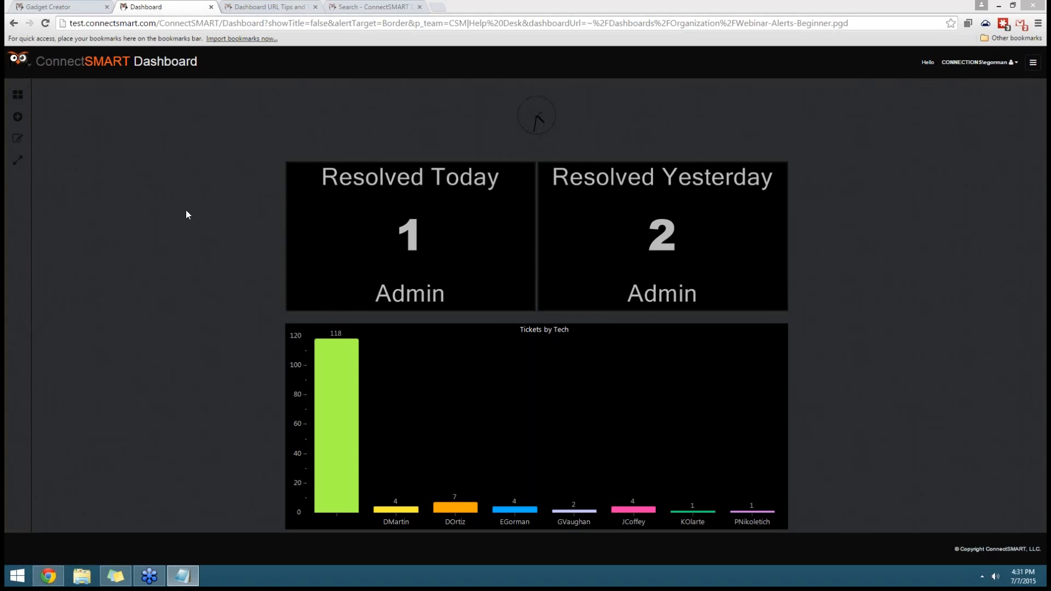
- Look up the Installation Guide for ConnectWise in the Dashboards setup documentation at docs.connectsmart.com, review its prerequisites, and close it
left_click(438, 7)
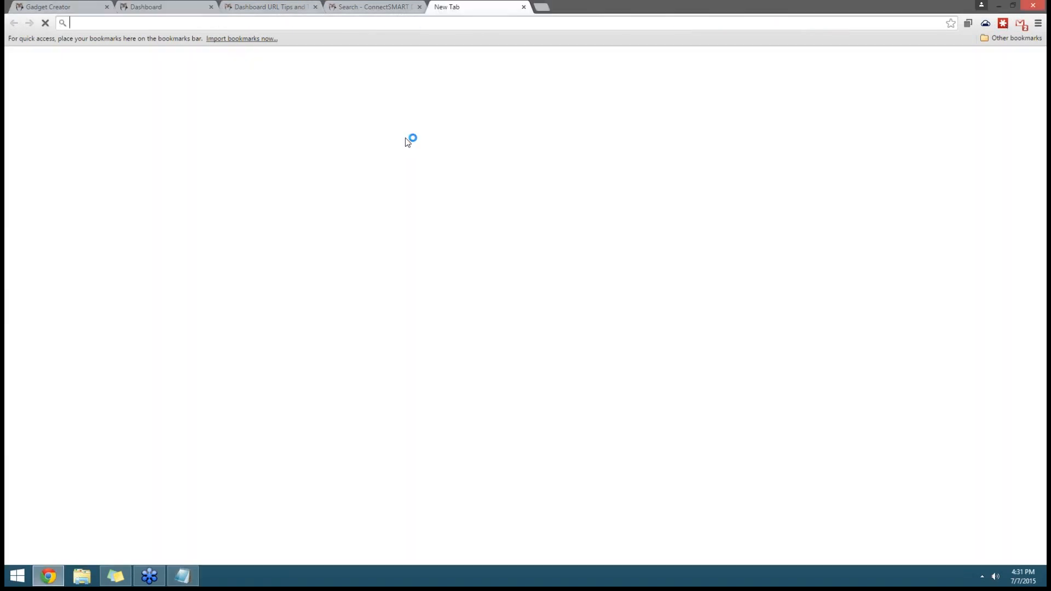
type("docs.connectsmart.com")
key("Return")
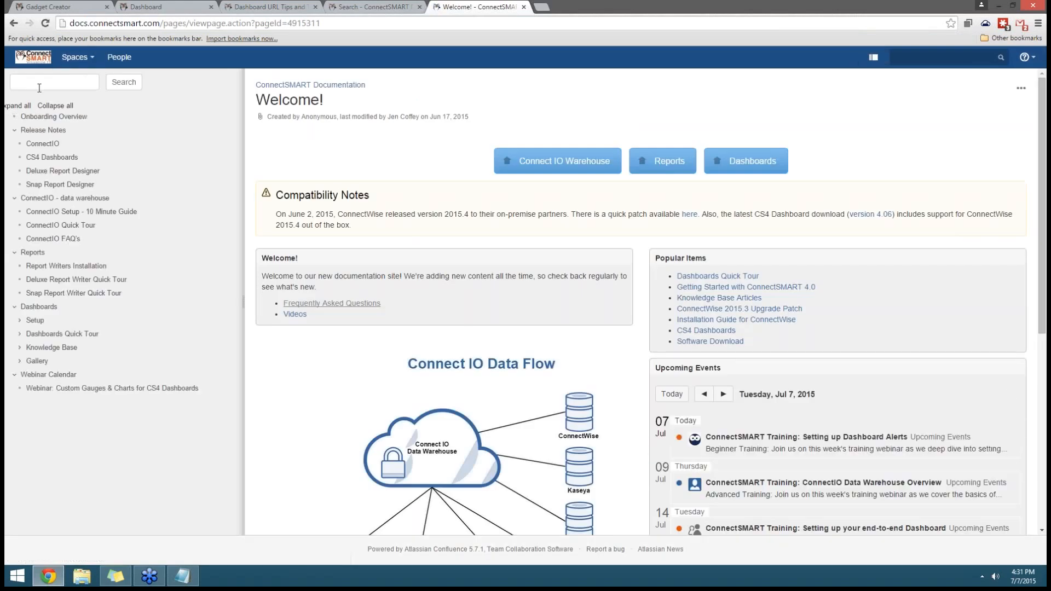
left_click(34, 321)
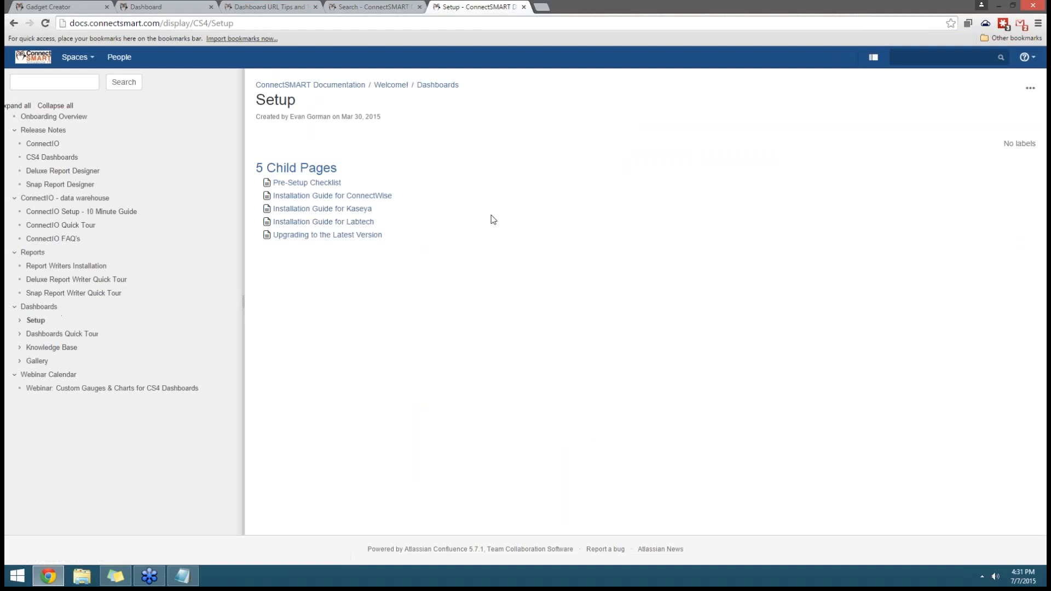
left_click(324, 197)
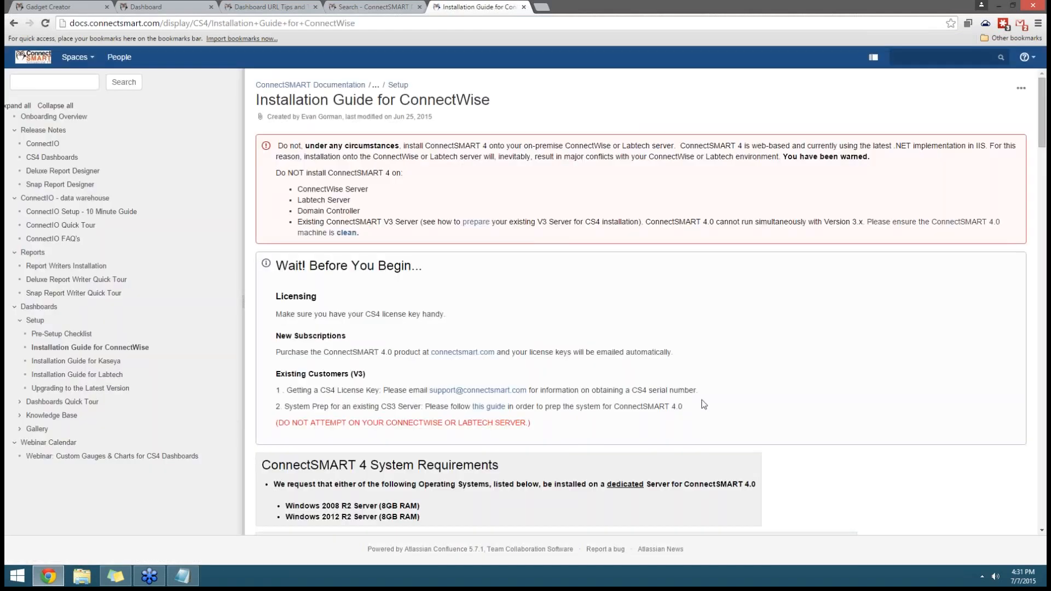
scroll(569, 383, "down", 2)
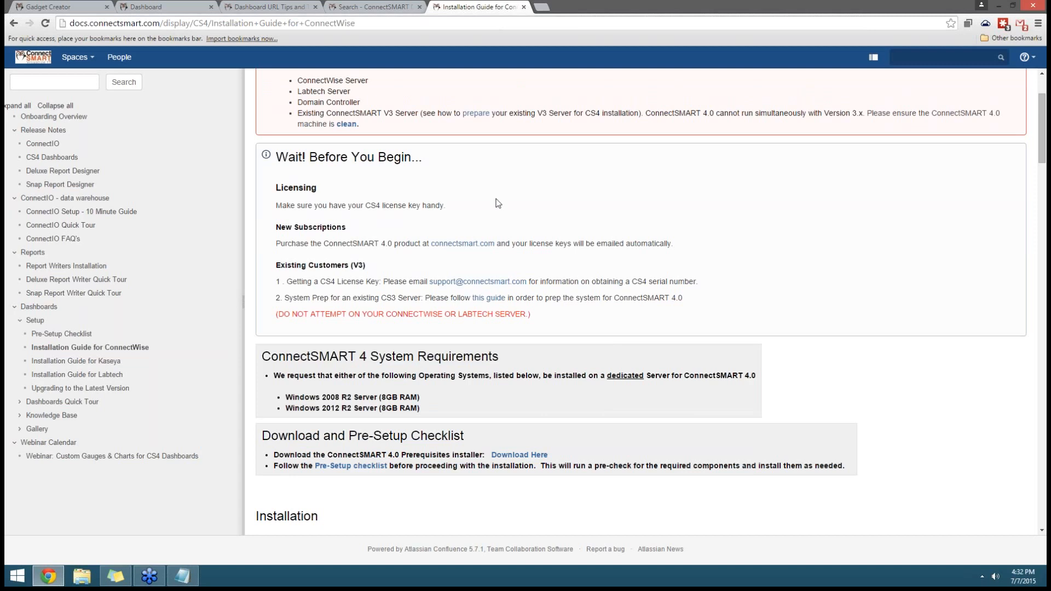
key("ctrl+w")
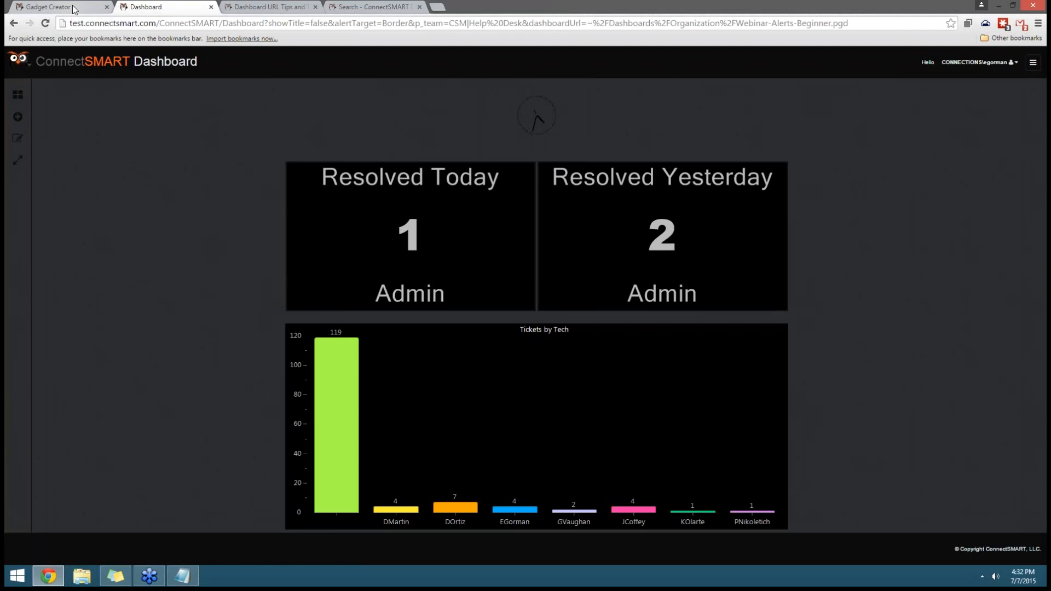
- Add the Tickets Resolved Yesterday gadget from the Gadget Creator's Service category to the staging gadgets
left_click(75, 9)
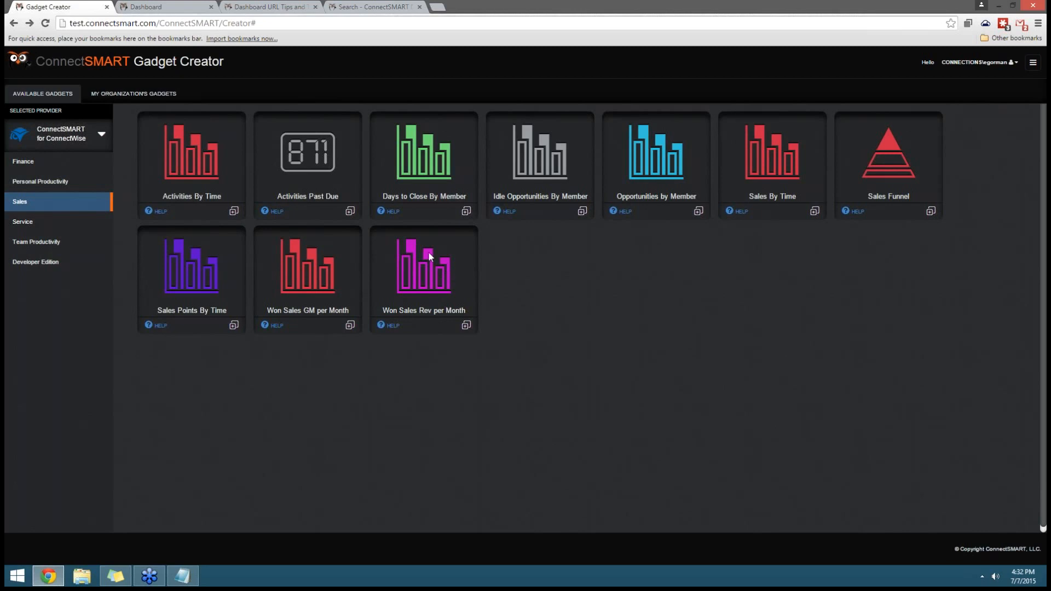
left_click(43, 221)
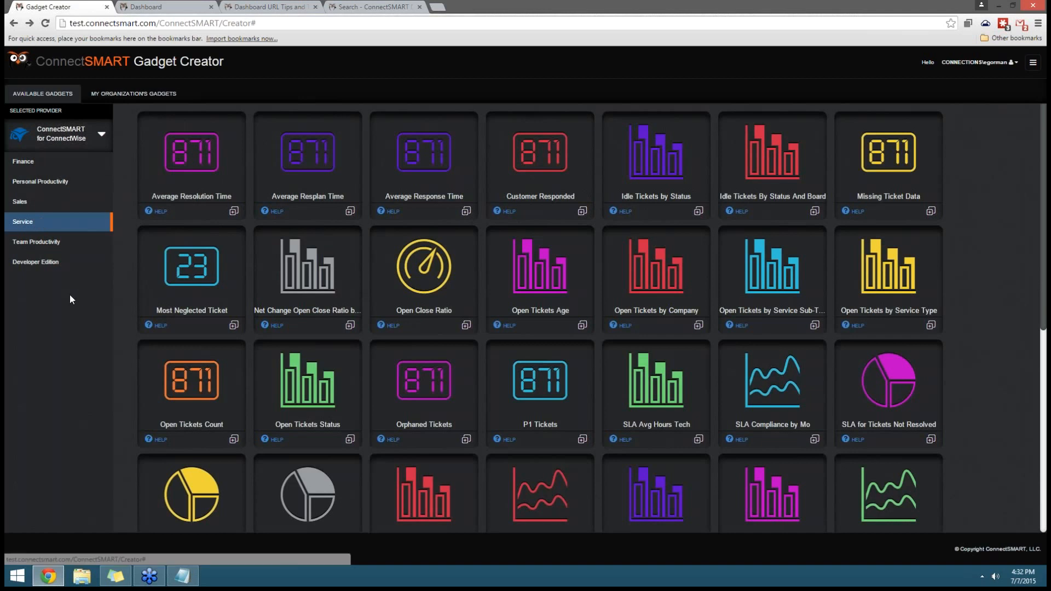
scroll(875, 405, "down", 3)
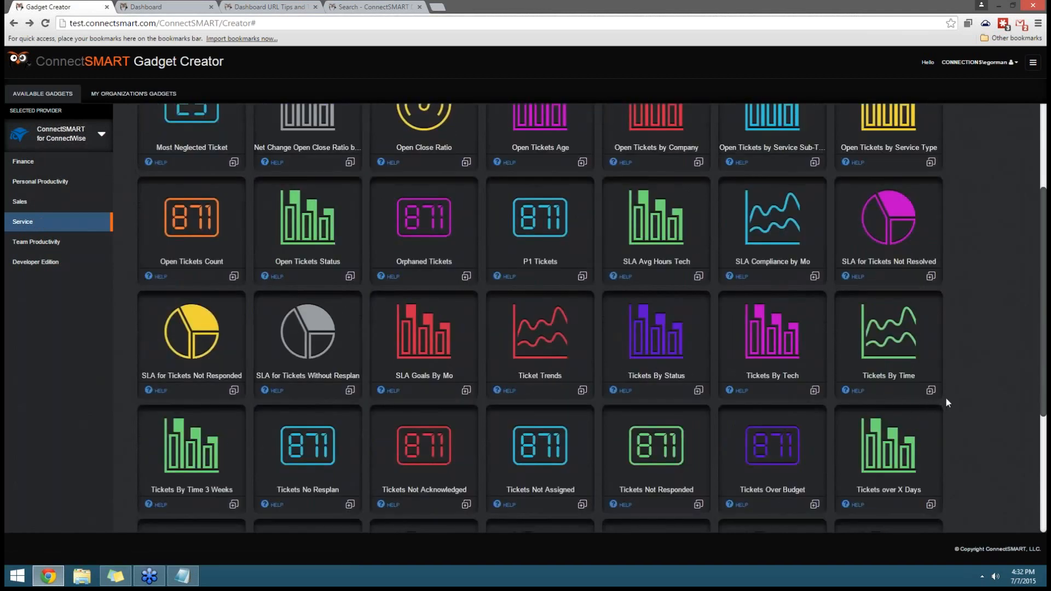
scroll(947, 401, "down", 1)
scroll(918, 378, "down", 1)
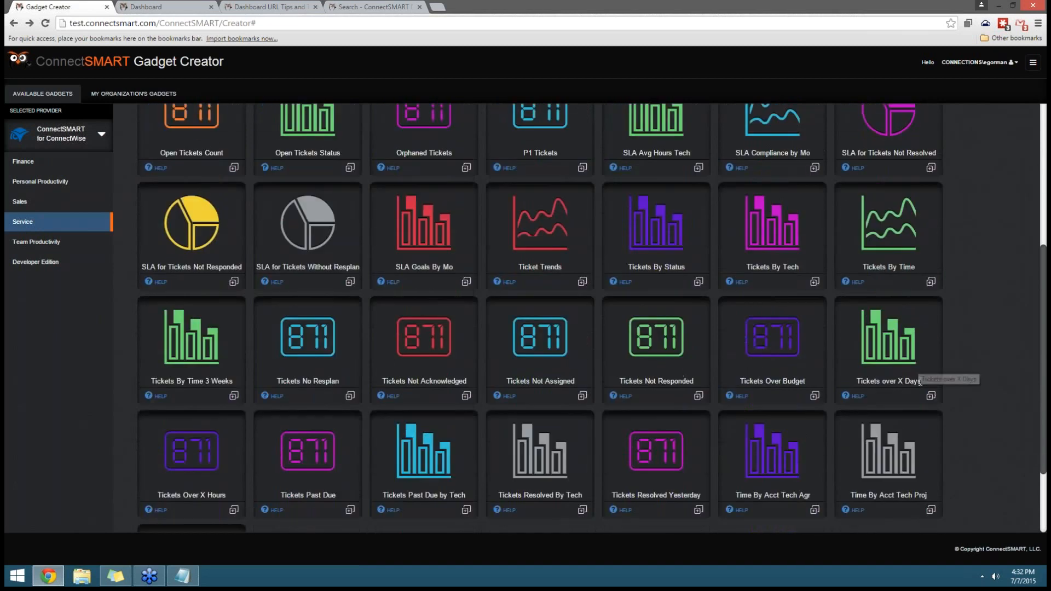
scroll(967, 390, "down", 1)
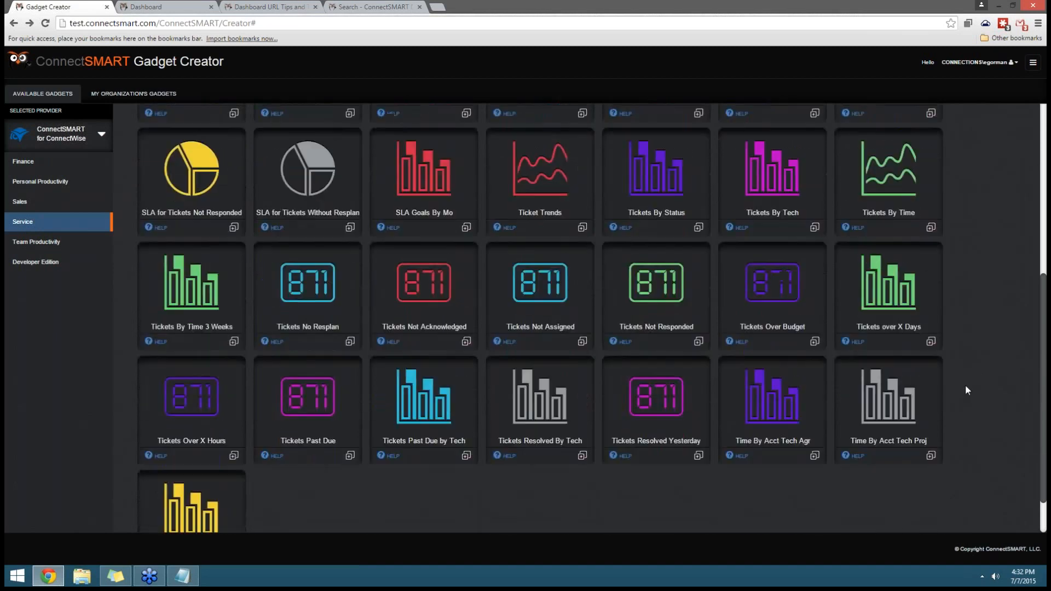
left_click(698, 455)
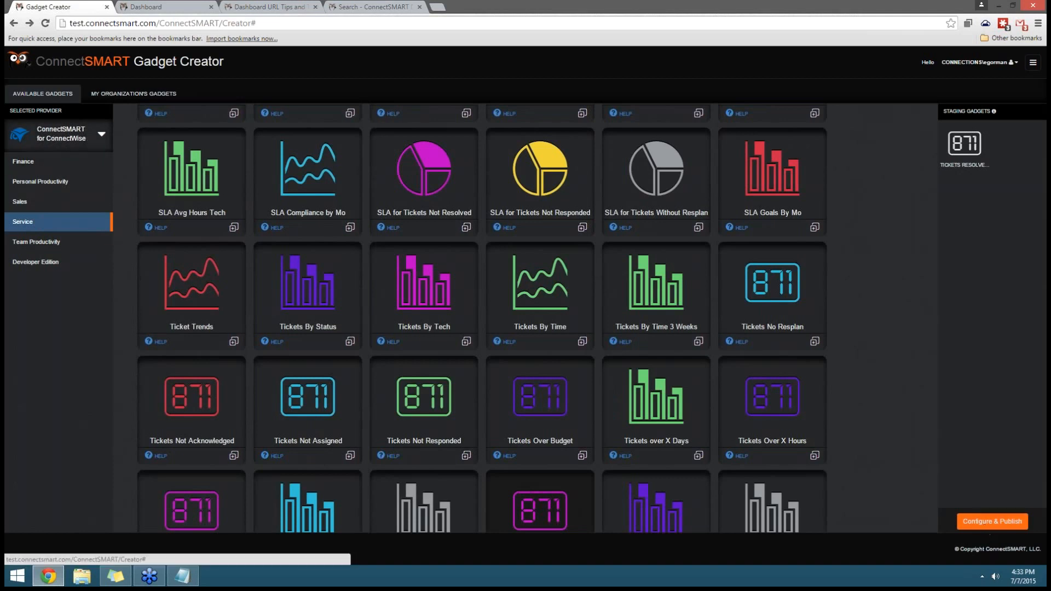
- Send the staged gadget to configuration and open the unpublished Tickets Resolved Yesterday gadget in the Service category for editing
left_click(983, 521)
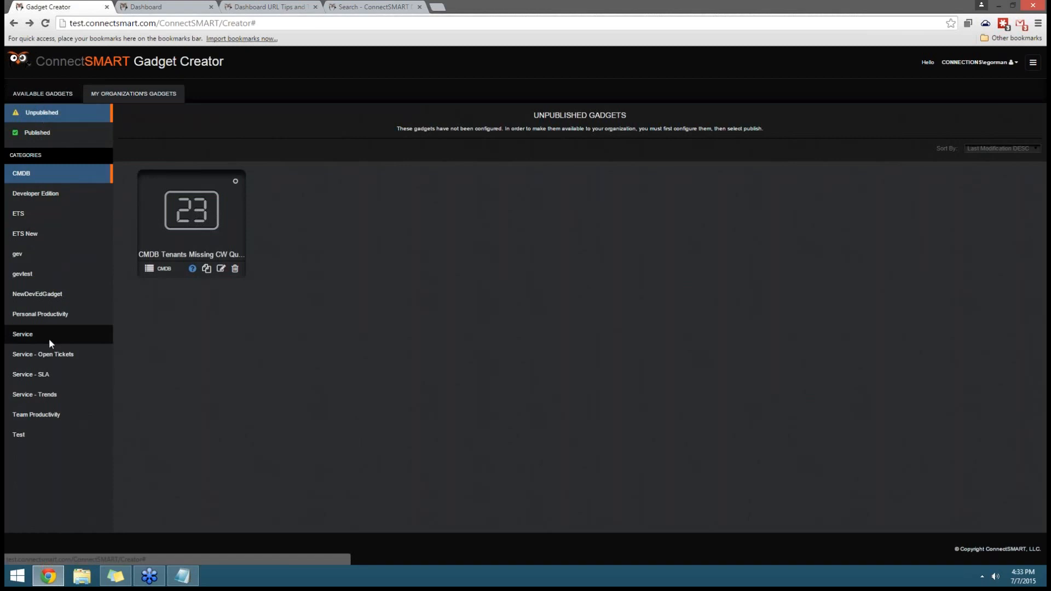
left_click(24, 338)
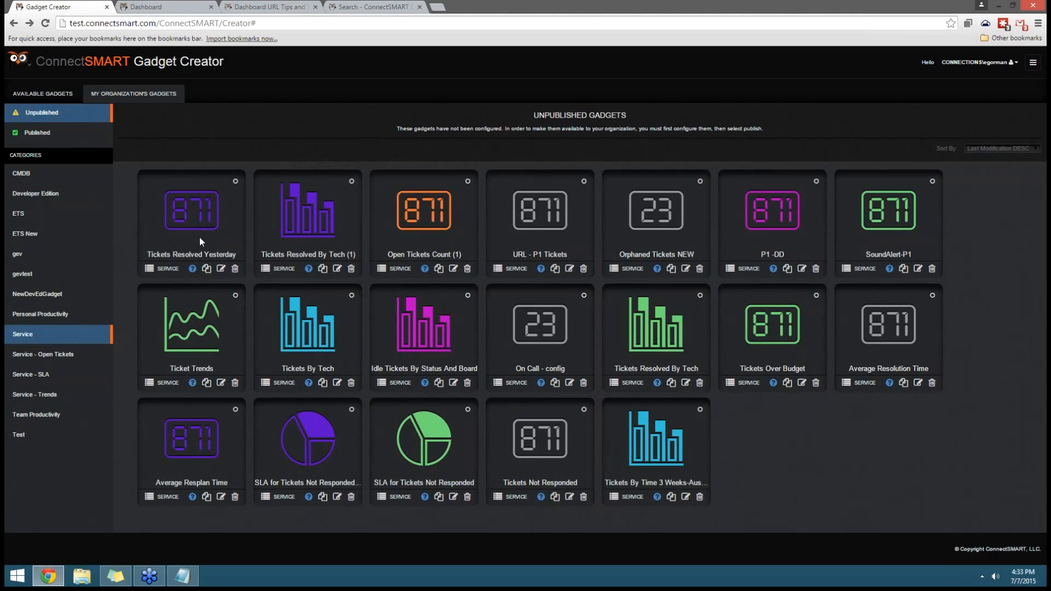
left_click(221, 269)
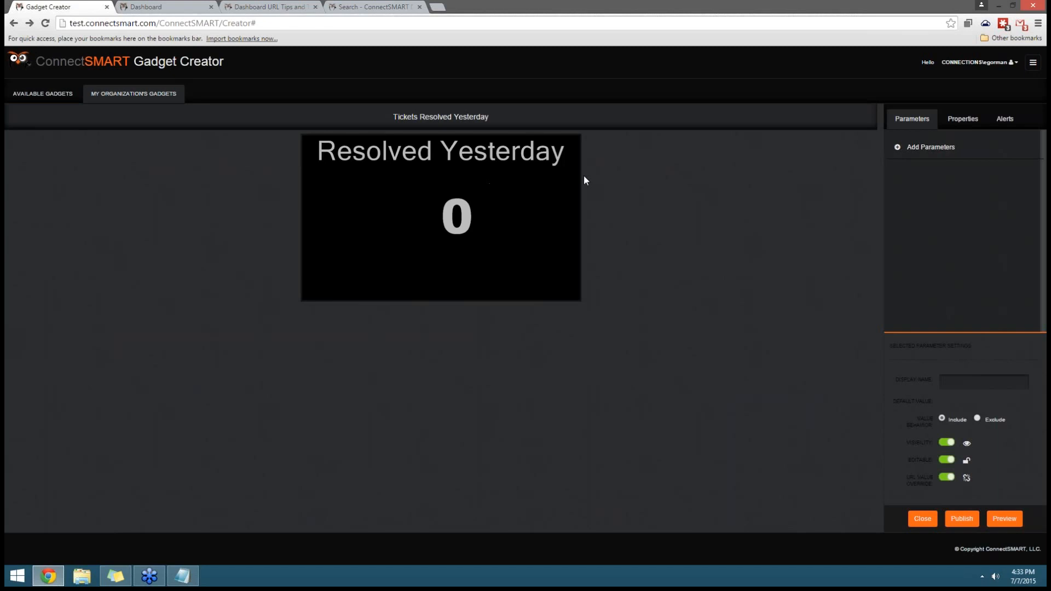
- Add the Boards and Ticket status parameters to the Tickets Resolved Yesterday gadget
left_click(901, 147)
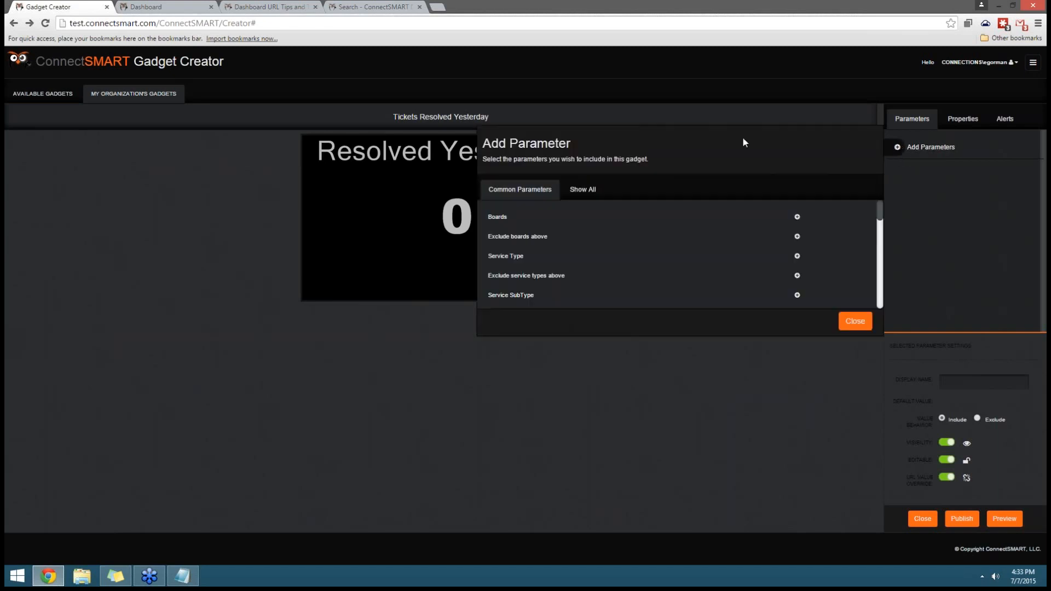
left_click(796, 217)
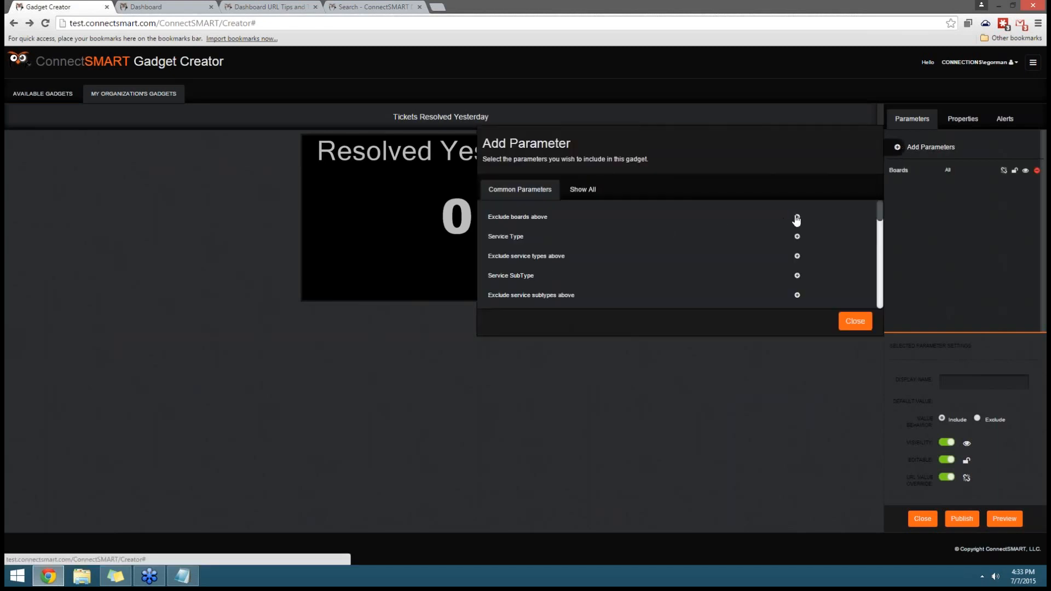
scroll(782, 260, "down", 3)
scroll(777, 253, "down", 8)
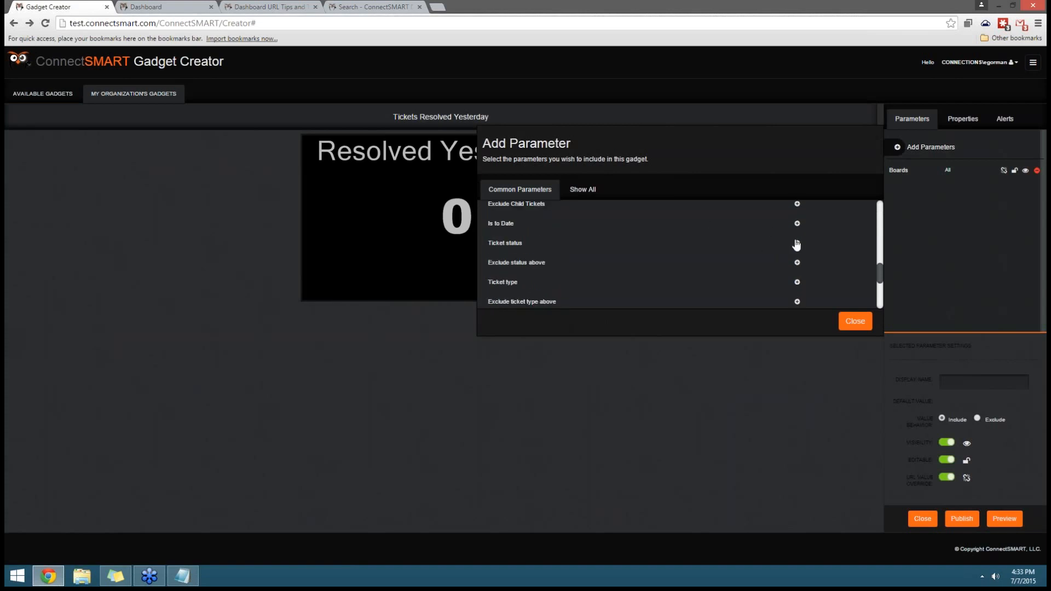
left_click(797, 244)
- Add the Color Condition and Number of time units parameters to the gadget and finish adding parameters
scroll(736, 241, "down", 2)
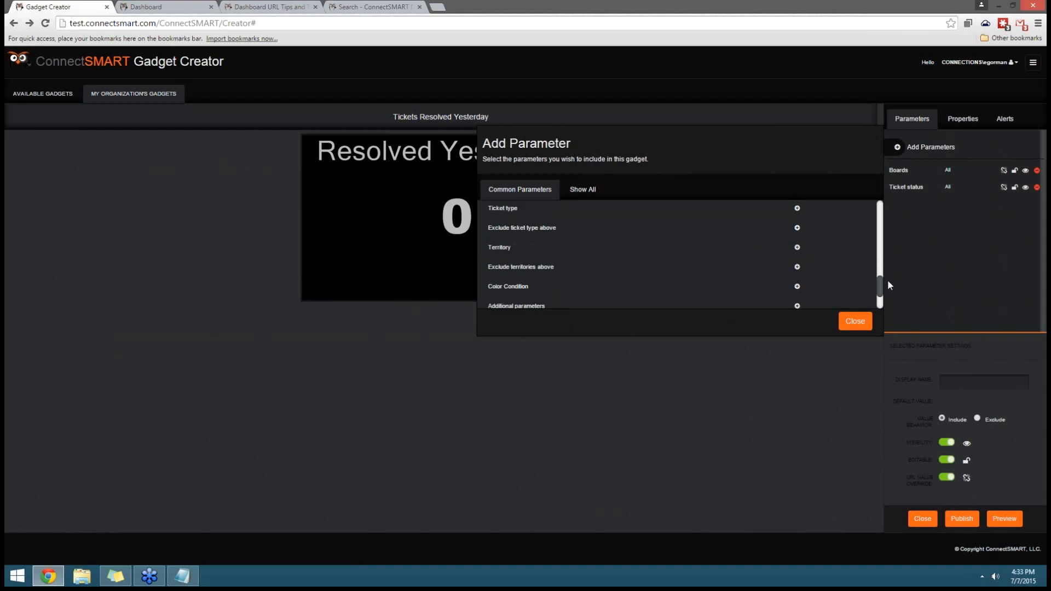
left_click(797, 286)
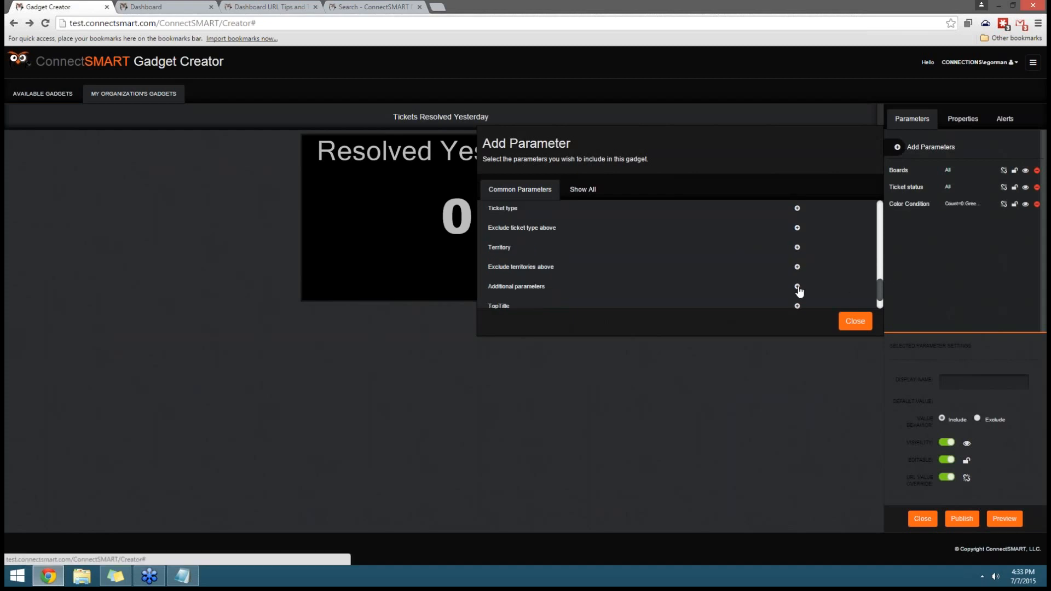
scroll(785, 275, "down", 1)
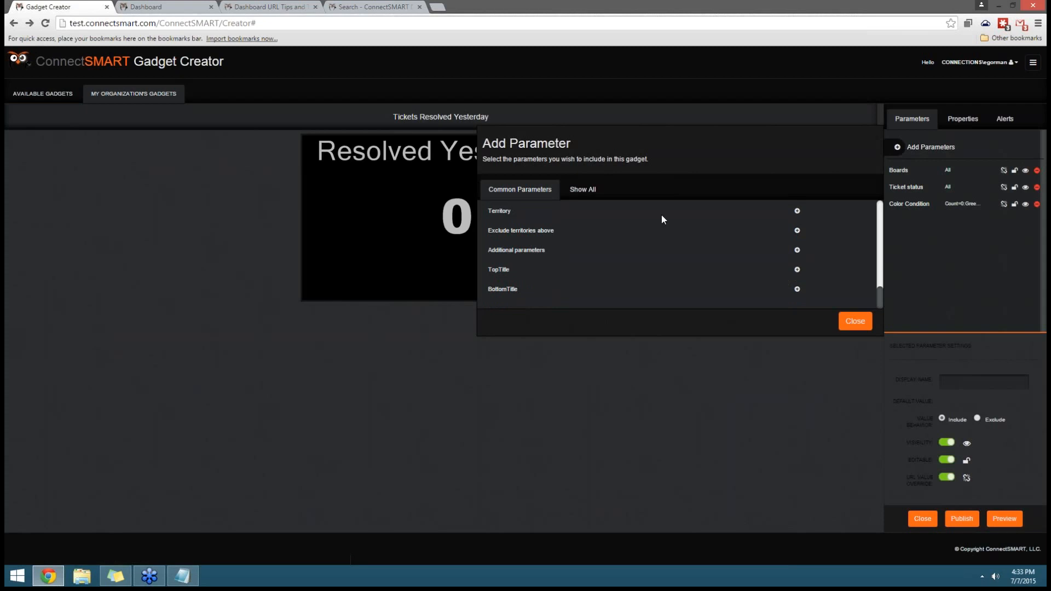
scroll(698, 247, "up", 3)
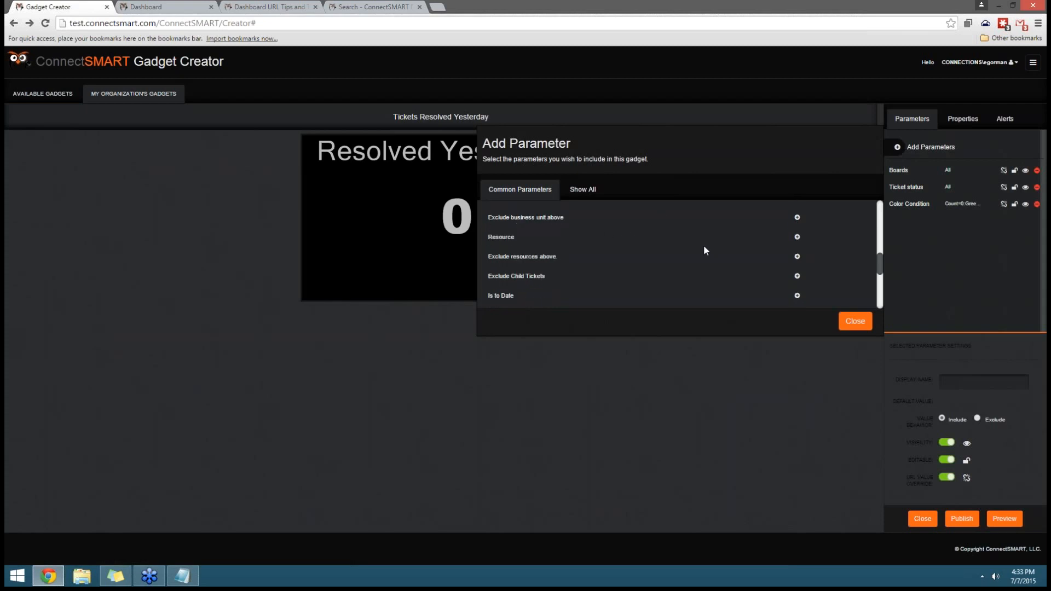
scroll(704, 250, "up", 1)
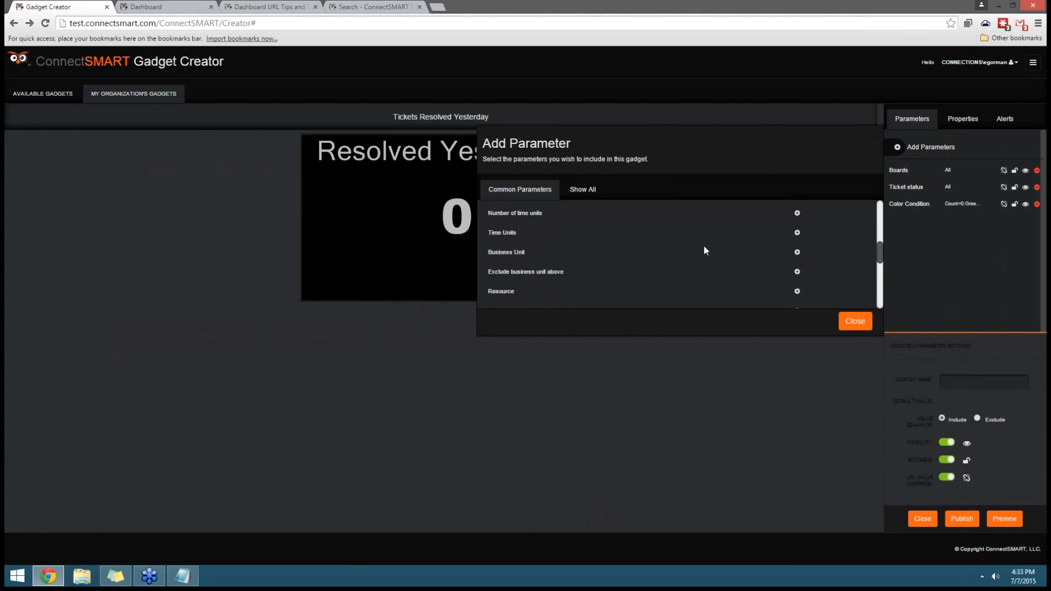
left_click(796, 213)
left_click(855, 321)
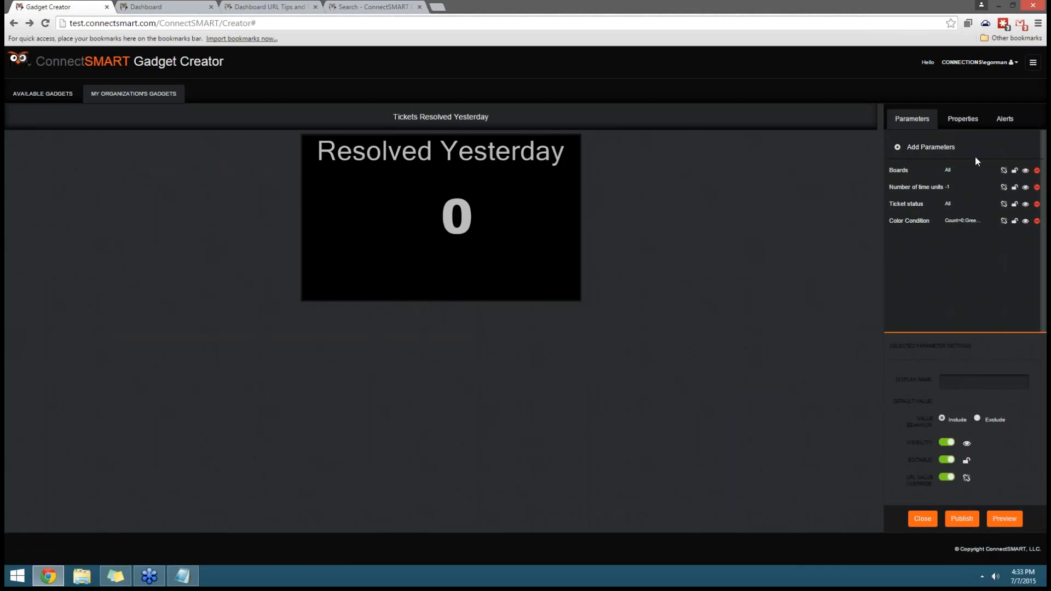
- Set the default value of the Number of time units parameter to 0
left_click(923, 191)
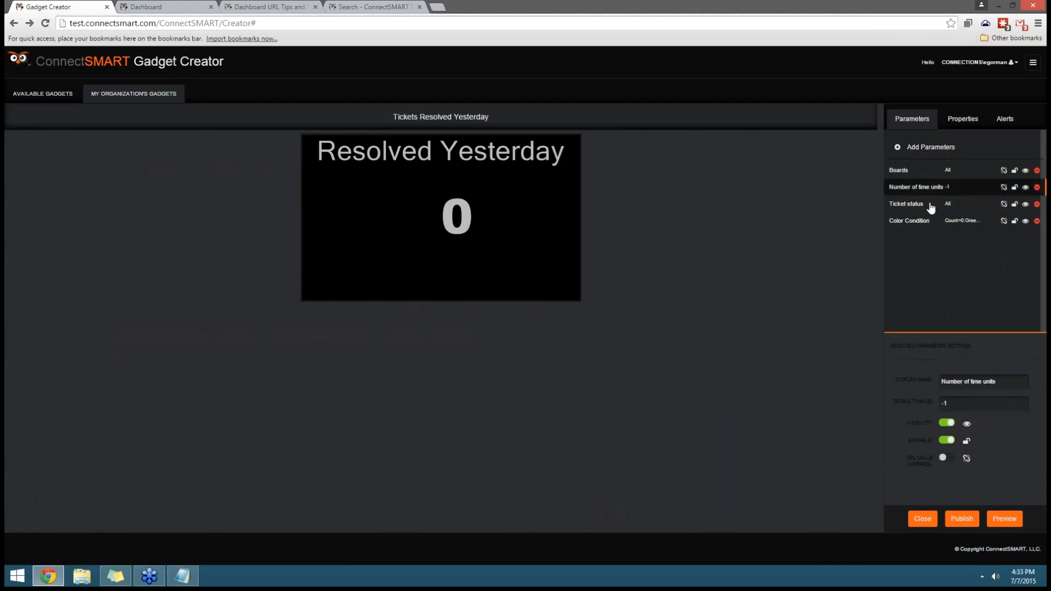
left_click(970, 408)
key("BackSpace")
- Set the Boards parameter's default value to the ConnectSMART board whose name begins with "Adm"
left_click(902, 171)
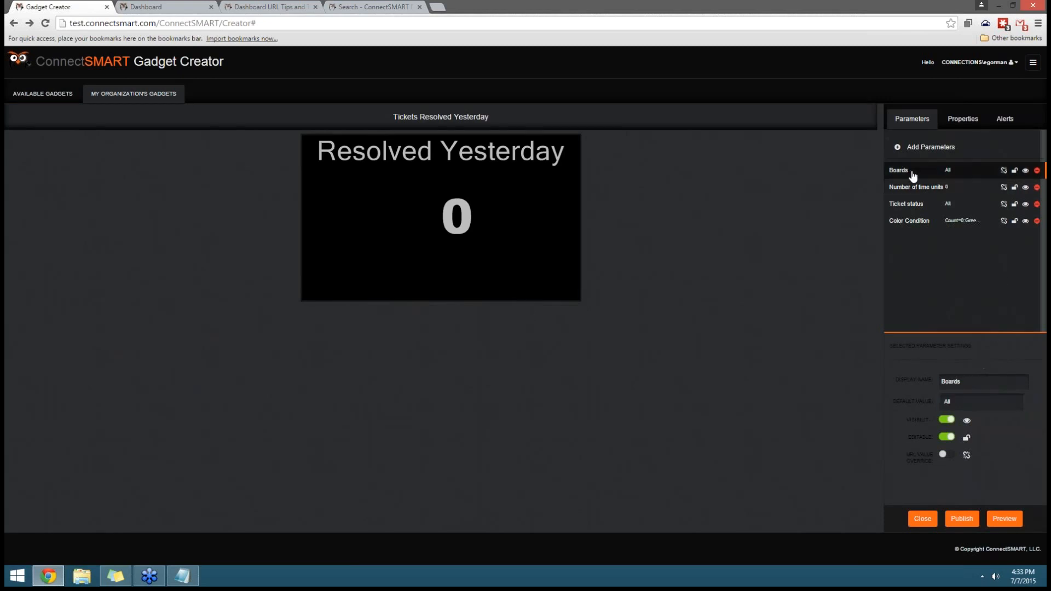
left_click(1023, 402)
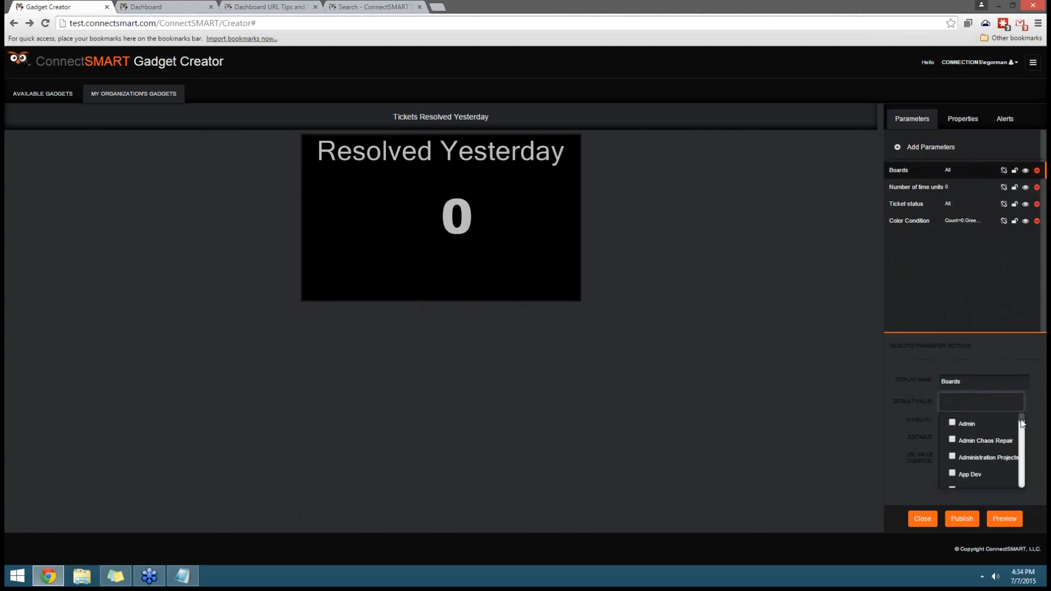
scroll(979, 449, "down", 3)
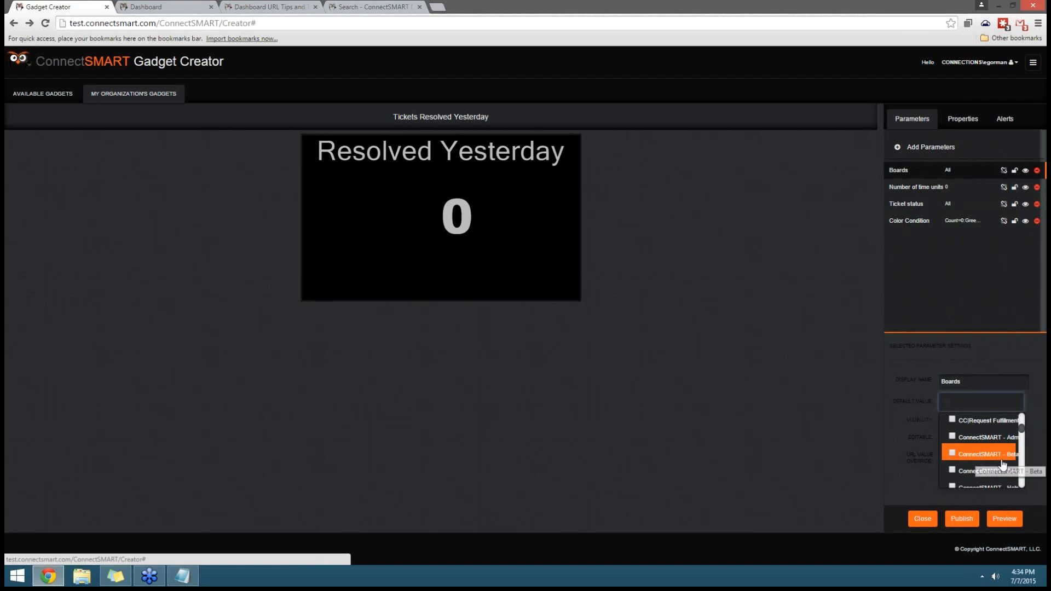
left_click(951, 436)
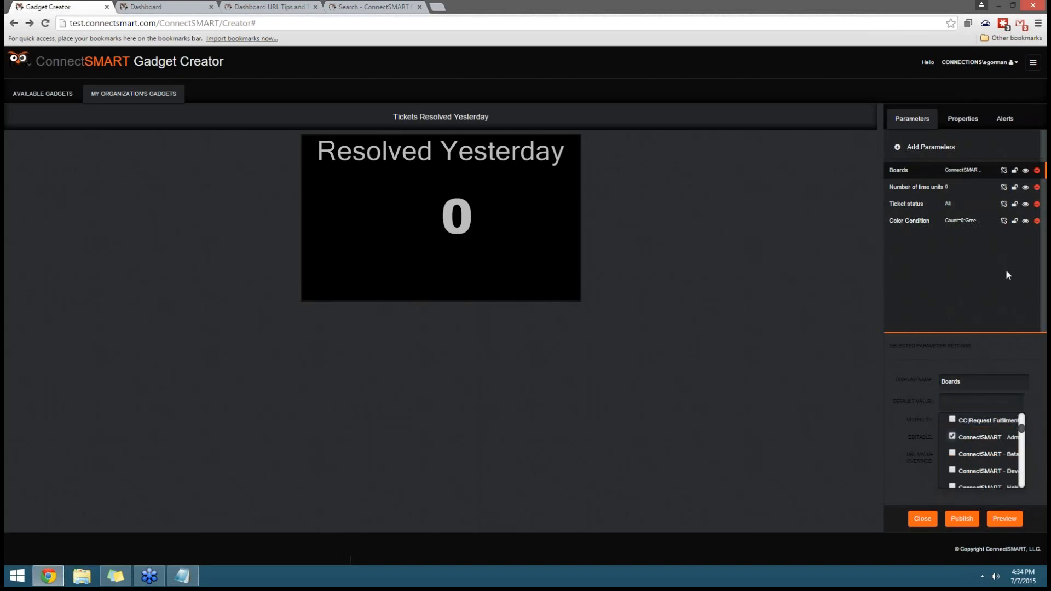
- Edit the count thresholds in the Color Condition parameter's default value
left_click(968, 228)
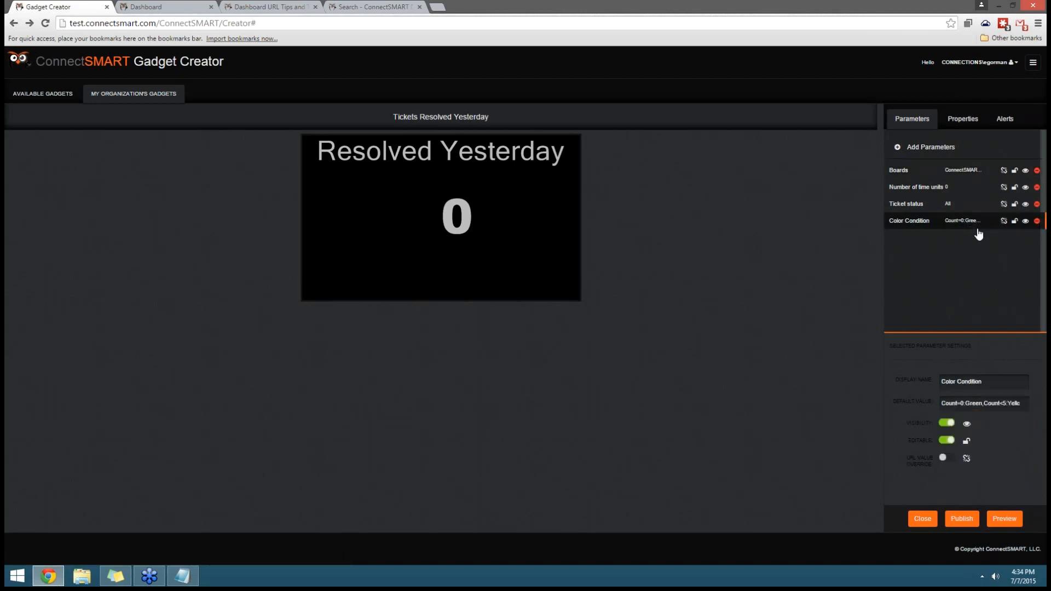
left_click(996, 399)
key("ctrl+a")
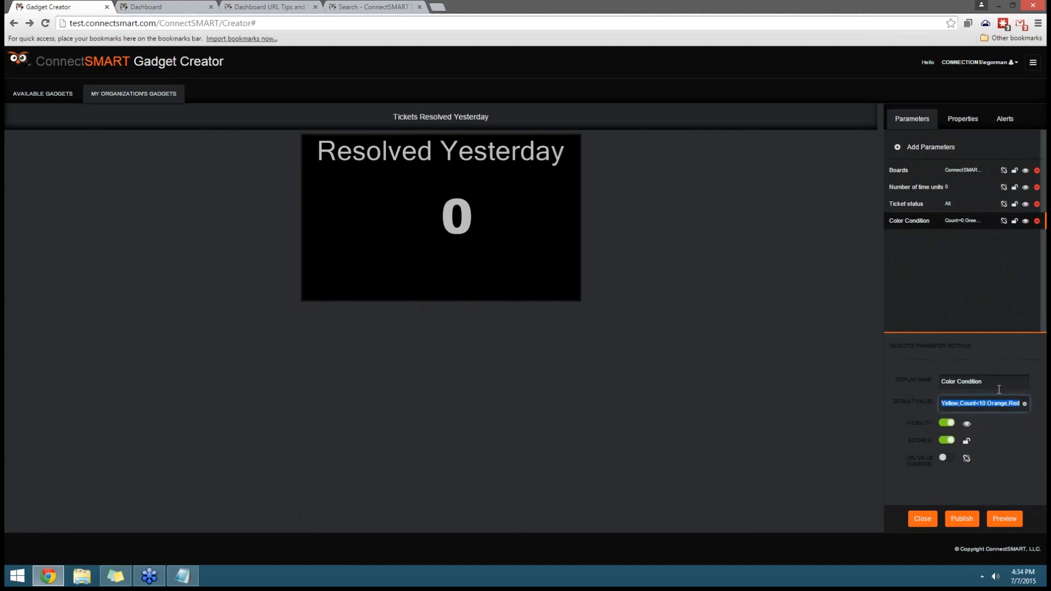
key("Home")
key("shift+End")
type("1")
type("1=")
type("1")
- Set the gadget's category property to Test-webinar
left_click(962, 122)
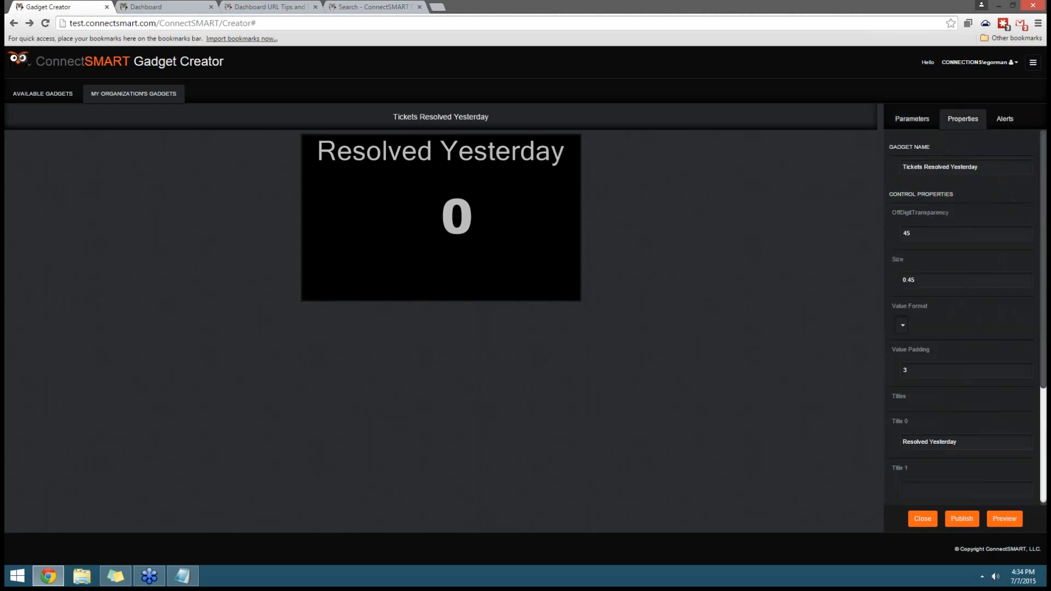
left_click(991, 166)
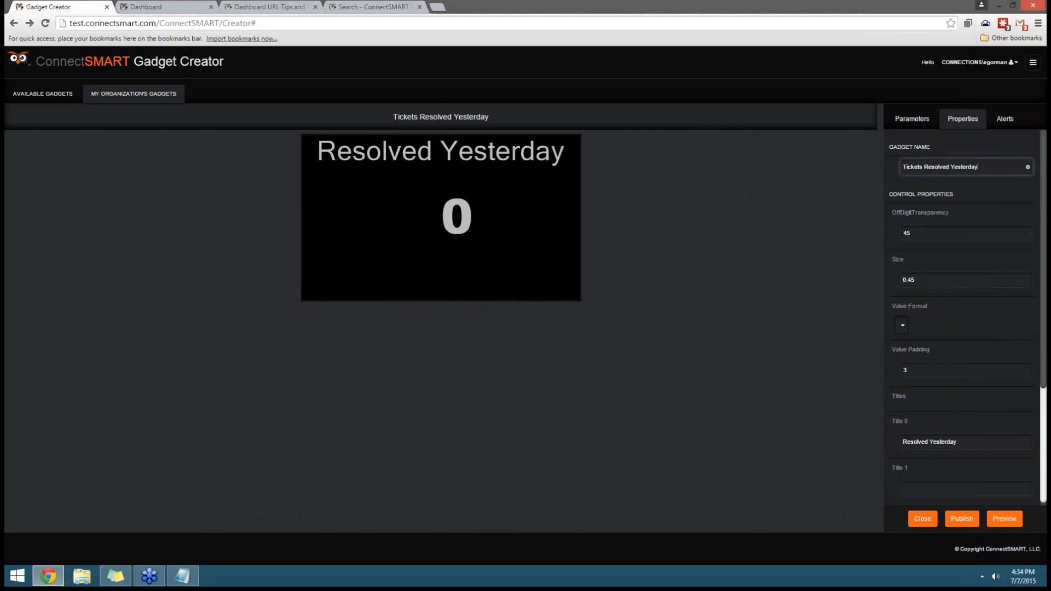
scroll(967, 335, "down", 1)
scroll(936, 408, "down", 2)
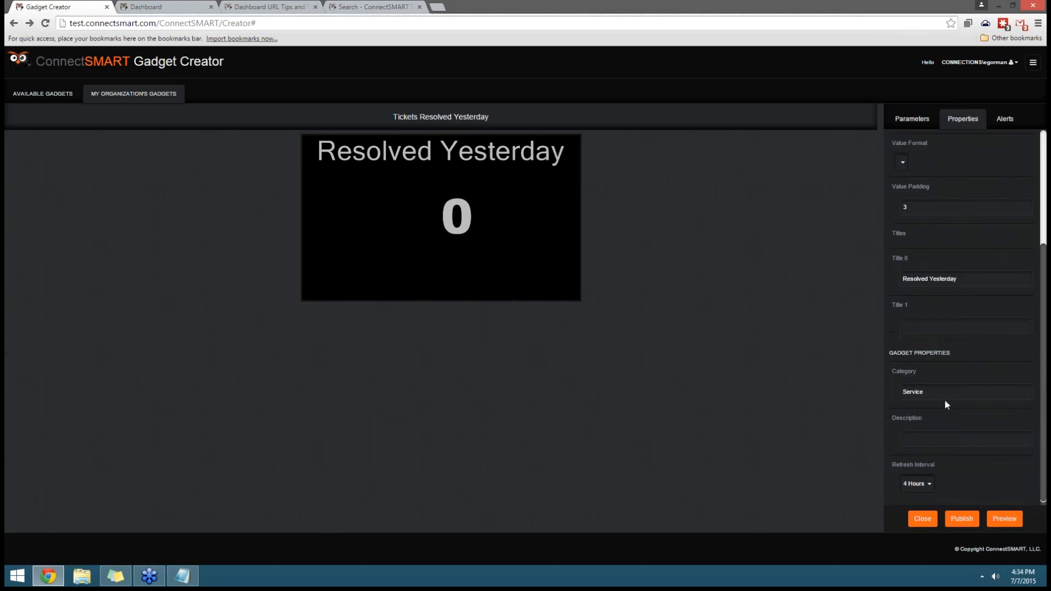
left_click(948, 392)
double_click(948, 392)
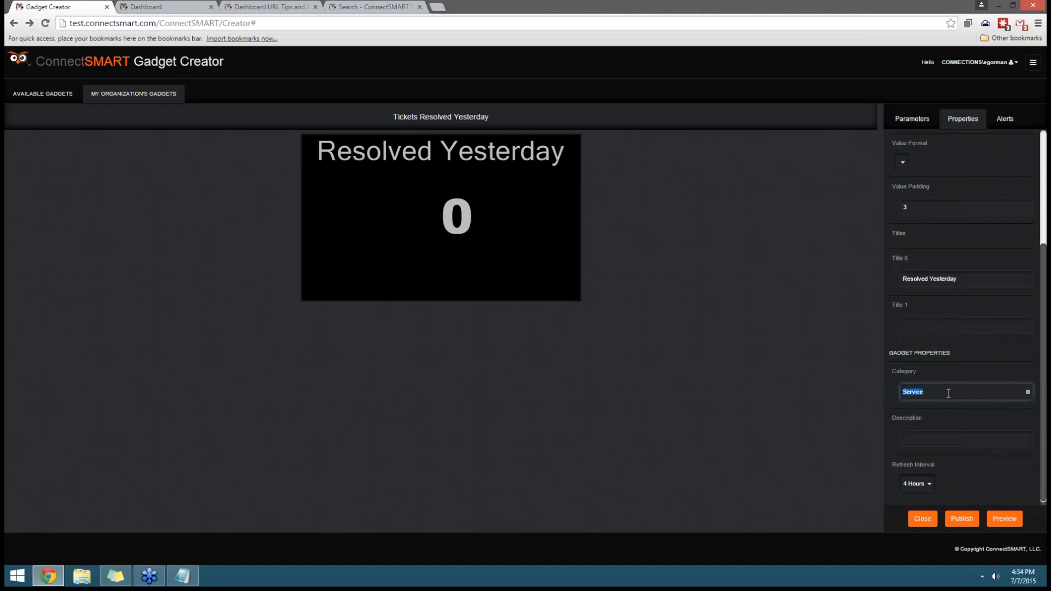
type("Test-webinar")
- Set the gadget's refresh interval to 1 Minute and preview the gadget
left_click(934, 486)
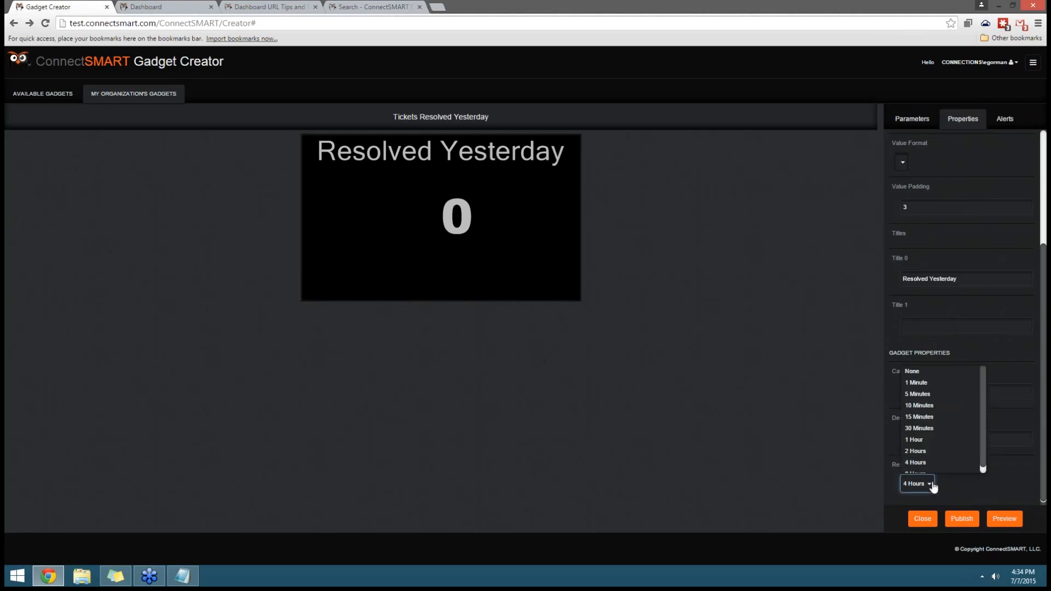
left_click(937, 382)
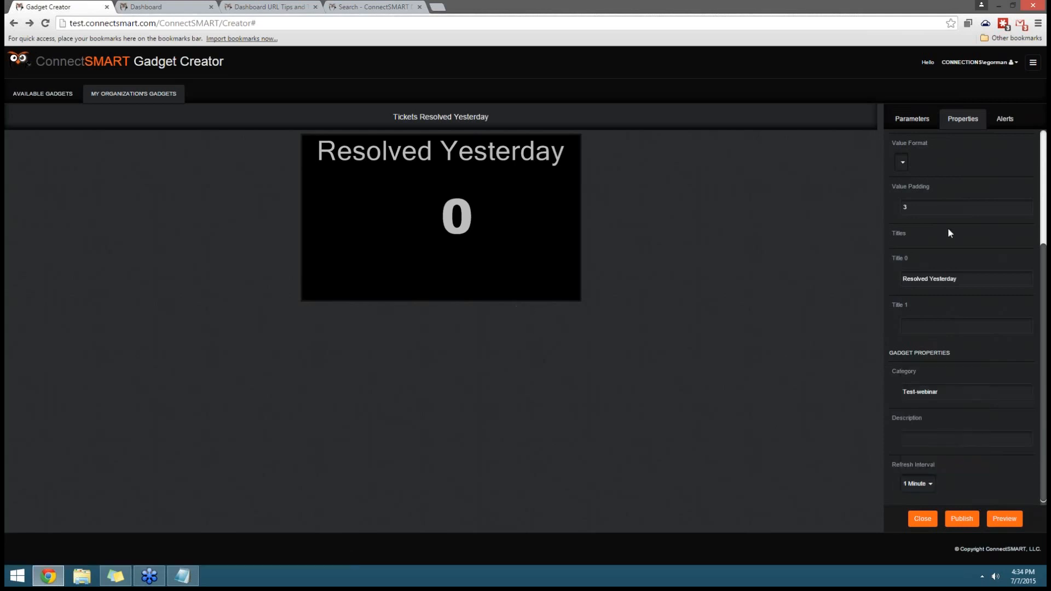
left_click(1018, 522)
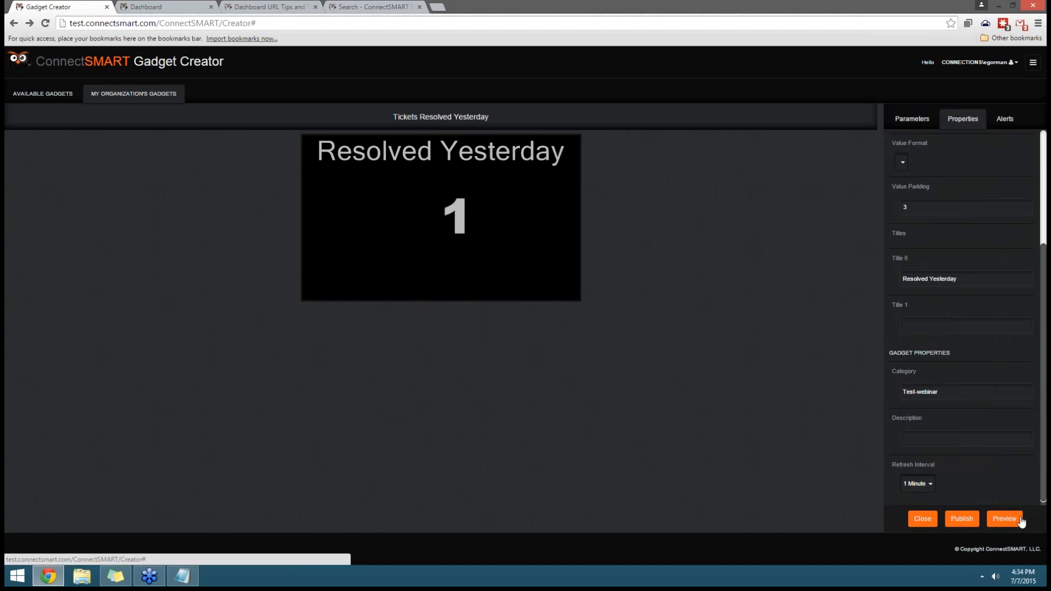
- Start a new alert for the gadget with the condition Gadget Value greater than the numeric constant 1
left_click(1006, 120)
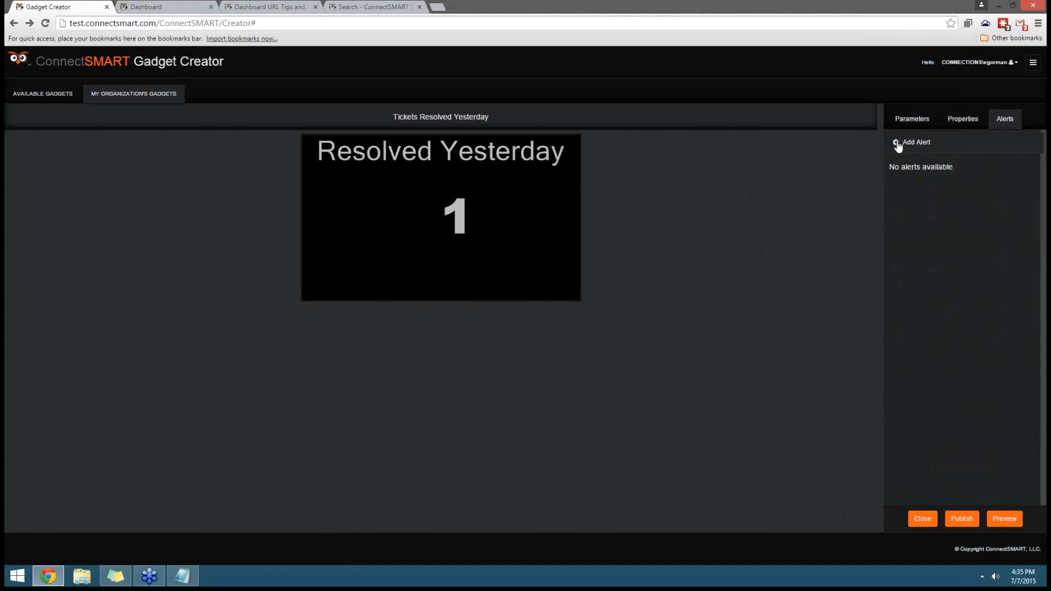
left_click(916, 143)
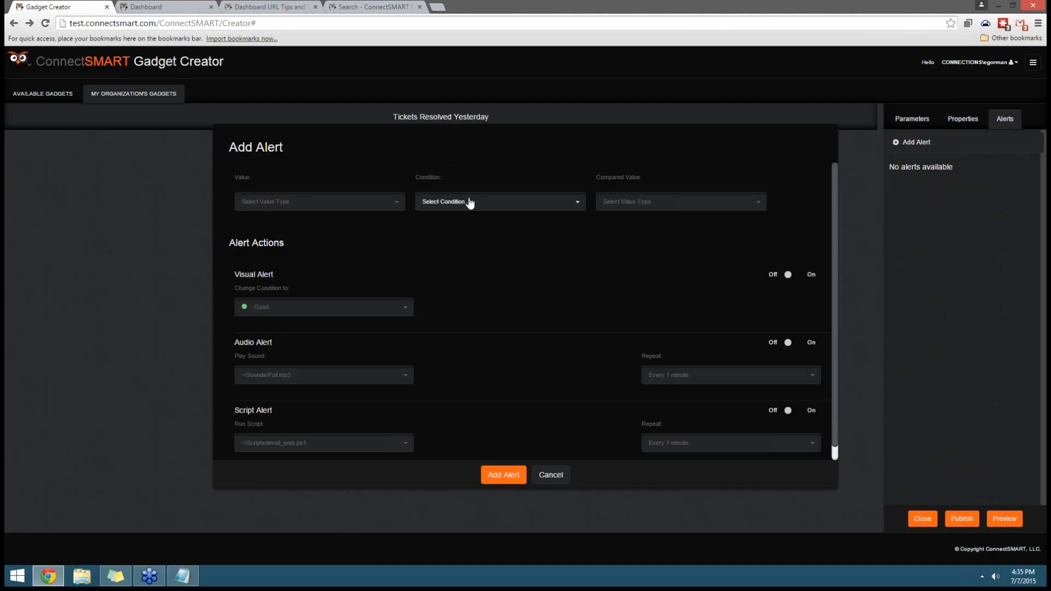
left_click(397, 203)
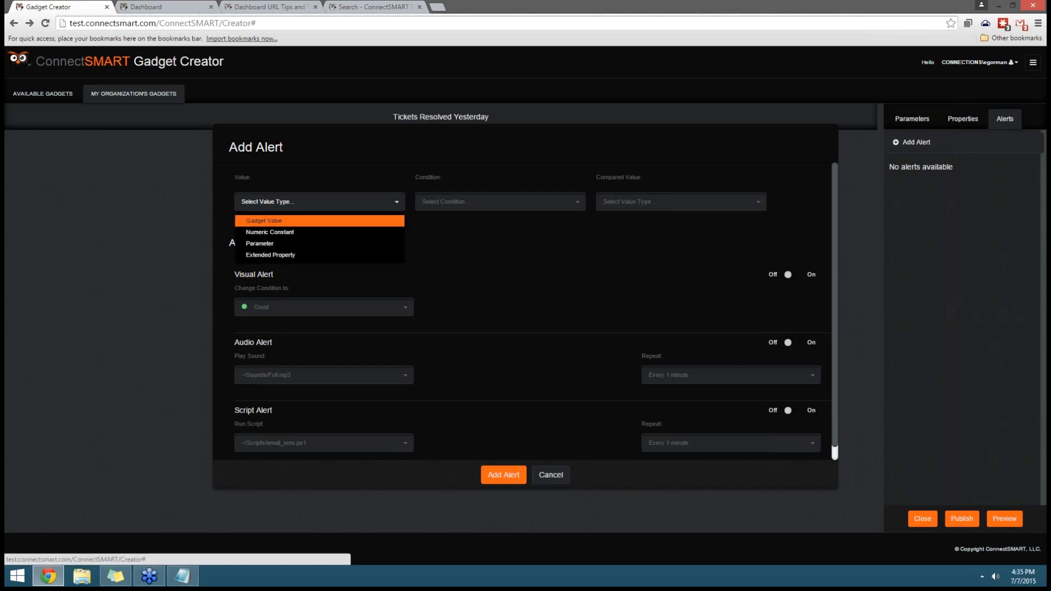
left_click(339, 220)
left_click(451, 207)
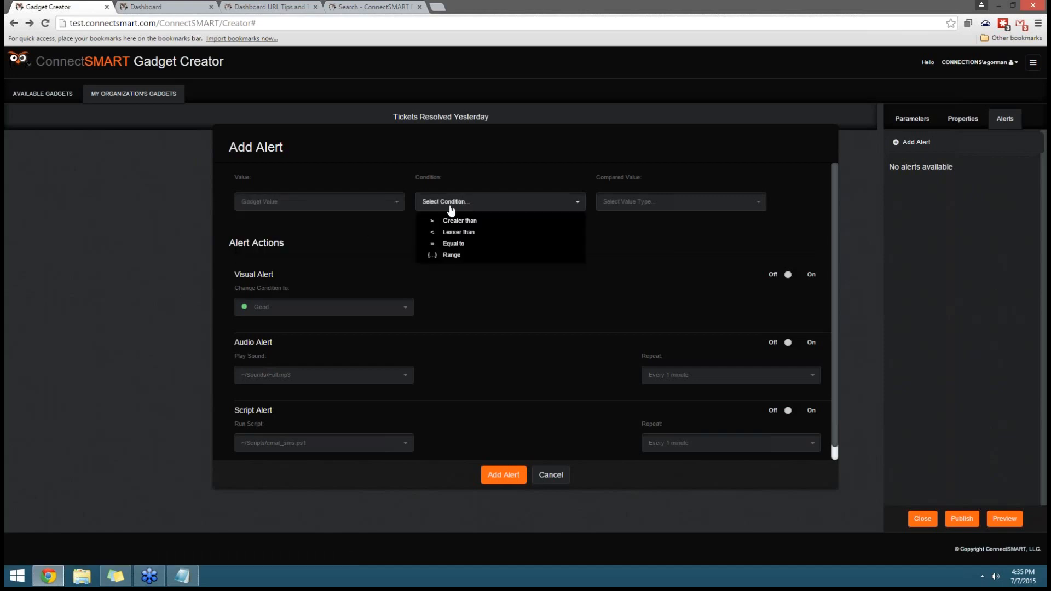
left_click(457, 220)
left_click(635, 207)
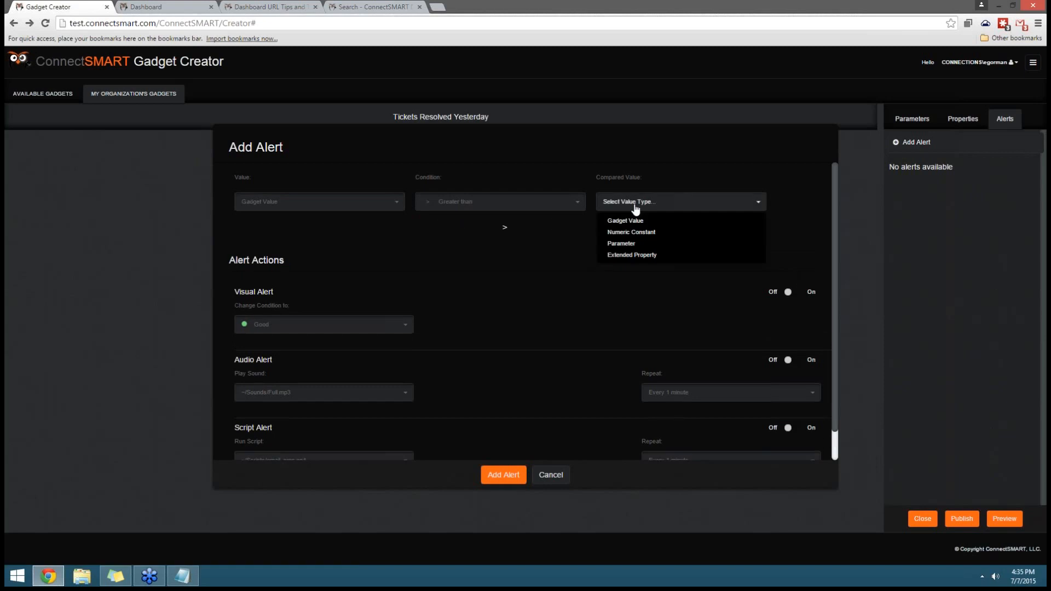
left_click(643, 233)
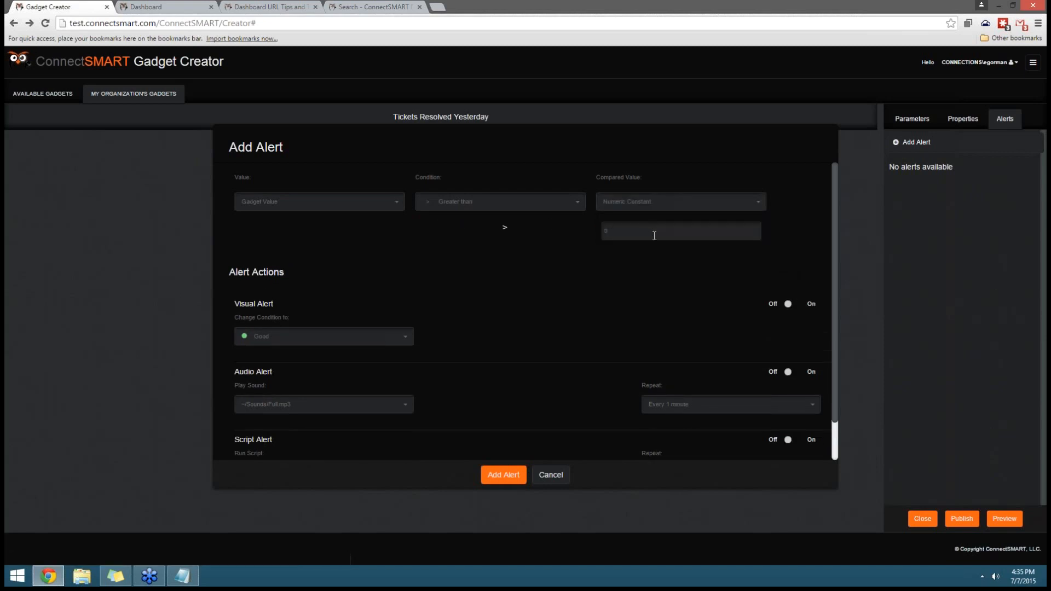
key("Tab")
type("5")
- Turn on the visual alert with its condition change set to Good and add the alert to the gadget
left_click(407, 338)
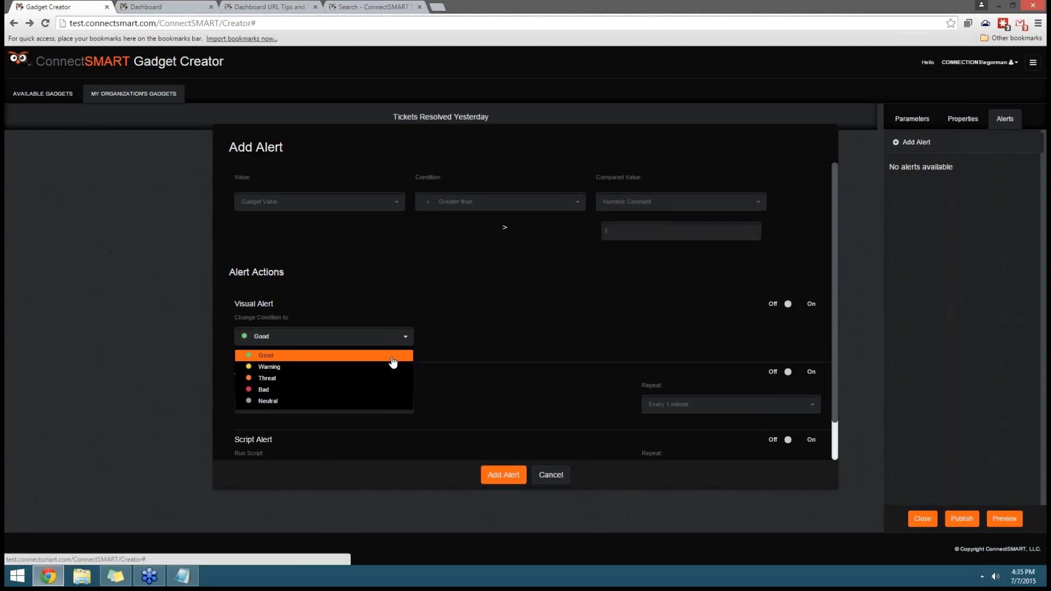
left_click(431, 335)
left_click(791, 306)
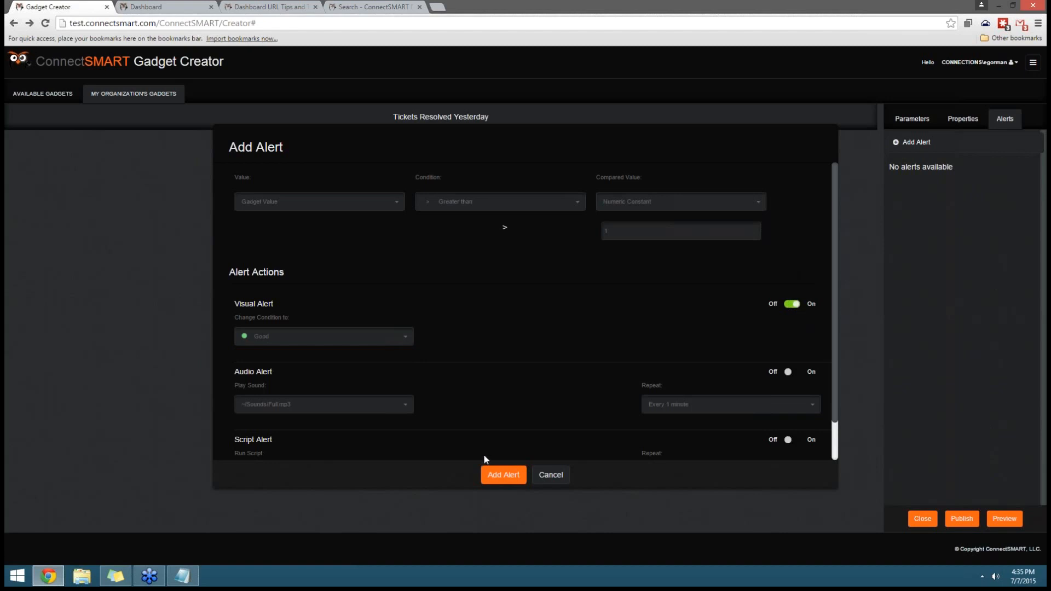
left_click(500, 482)
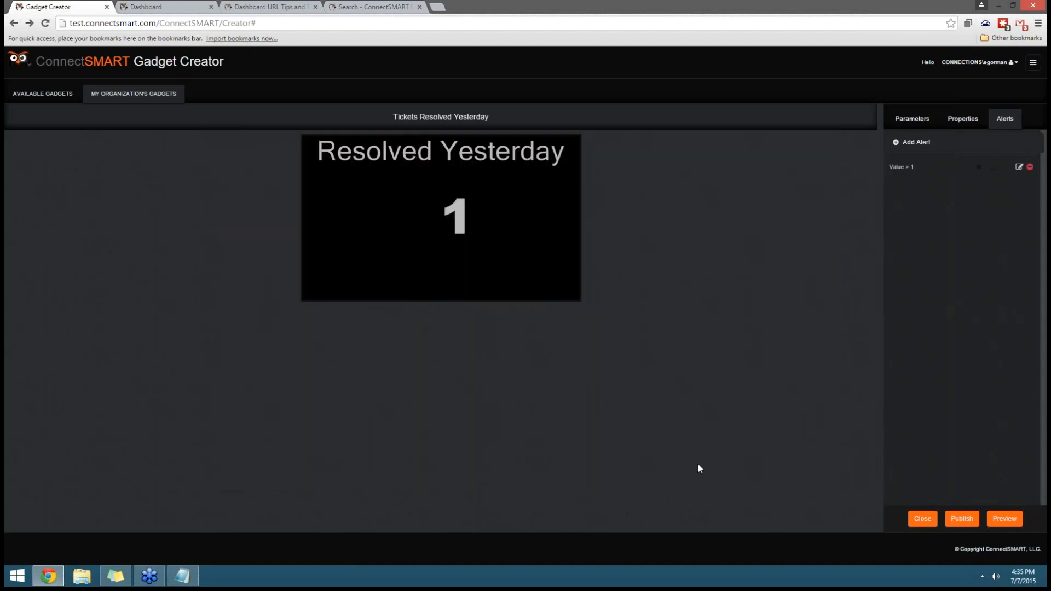
- Publish the gadget and open the Test-webinar category among the organization's published gadgets
left_click(961, 524)
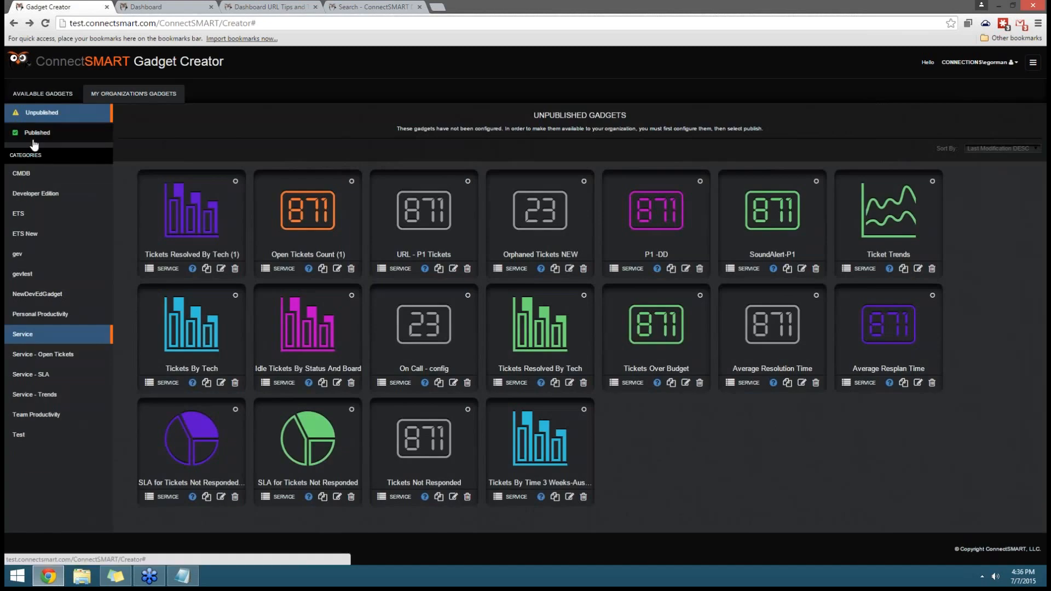
left_click(34, 135)
scroll(44, 360, "down", 8)
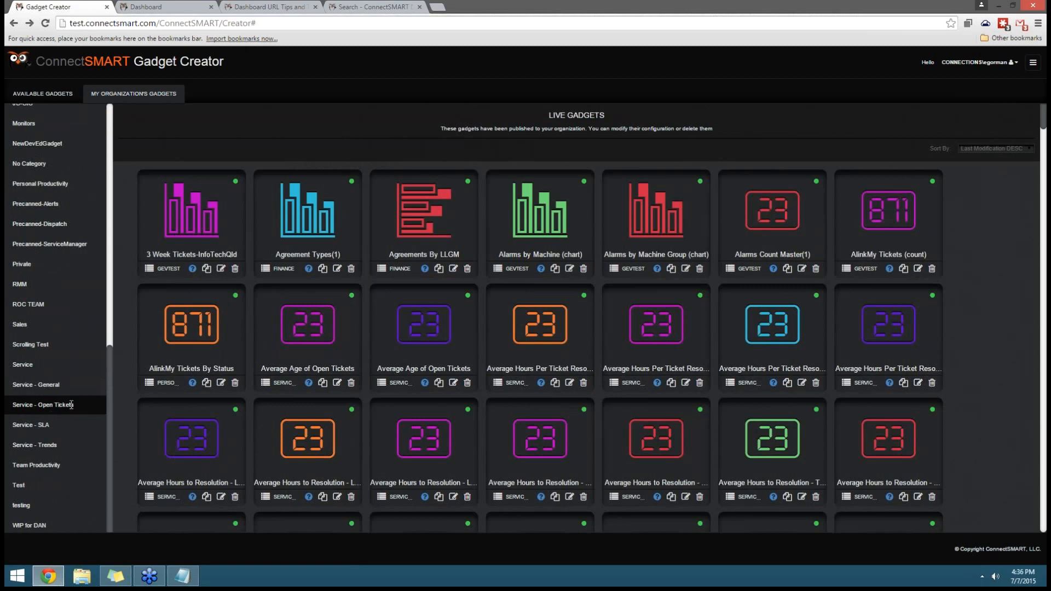
left_click(31, 371)
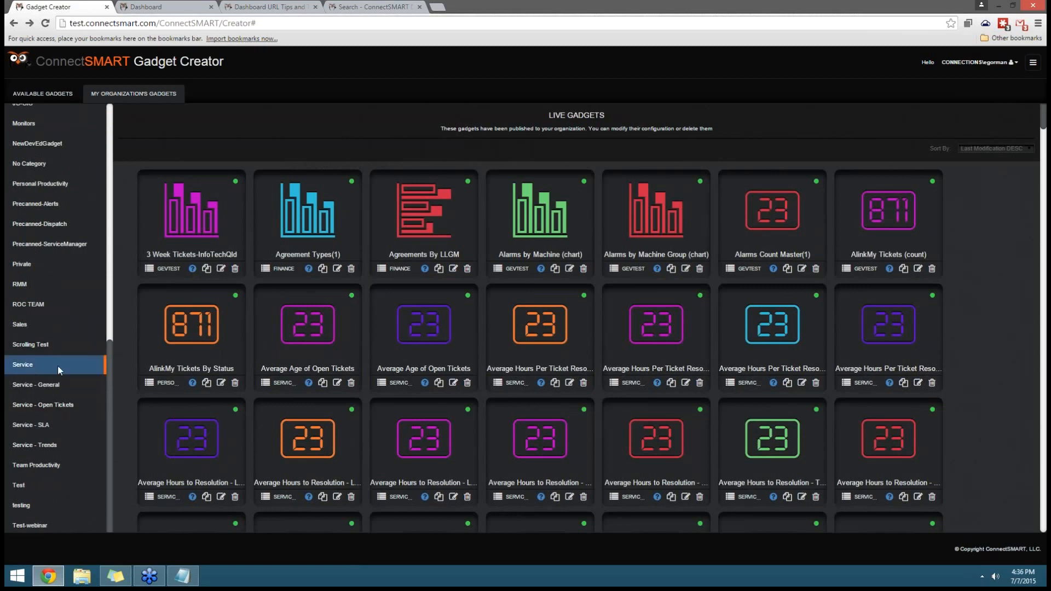
left_click(44, 521)
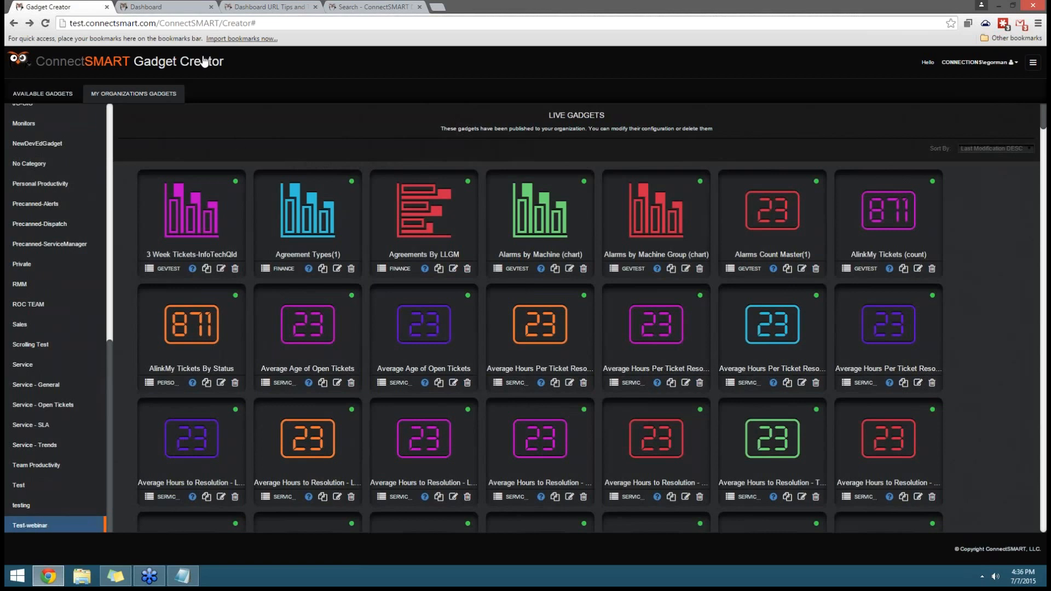
- Switch to the ConnectSMART Dashboard and create and save a new dashboard named Test-Alerts in the Webinar category
left_click(145, 7)
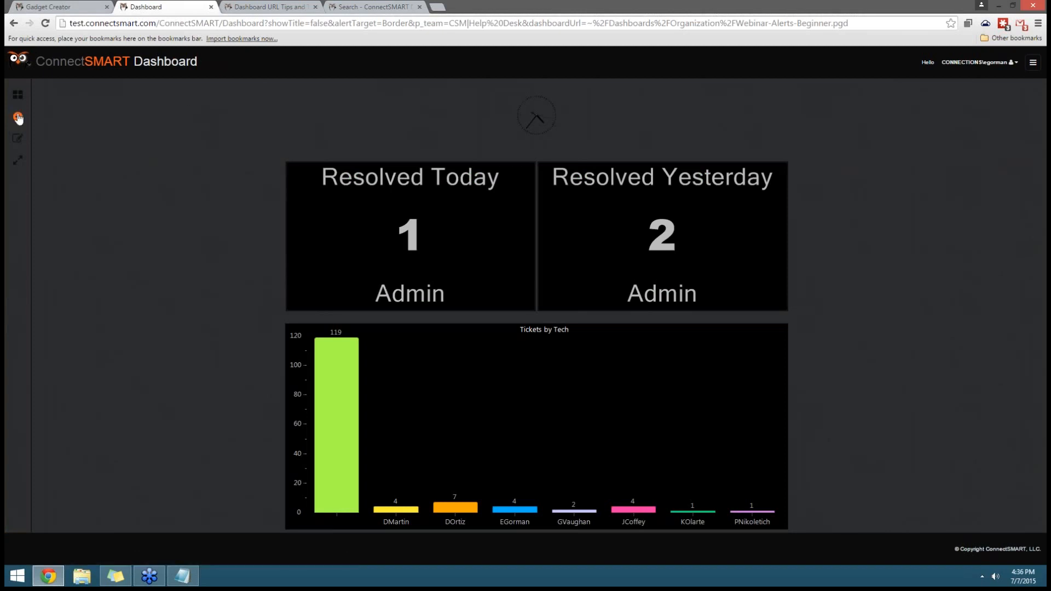
left_click(19, 119)
left_click(245, 108)
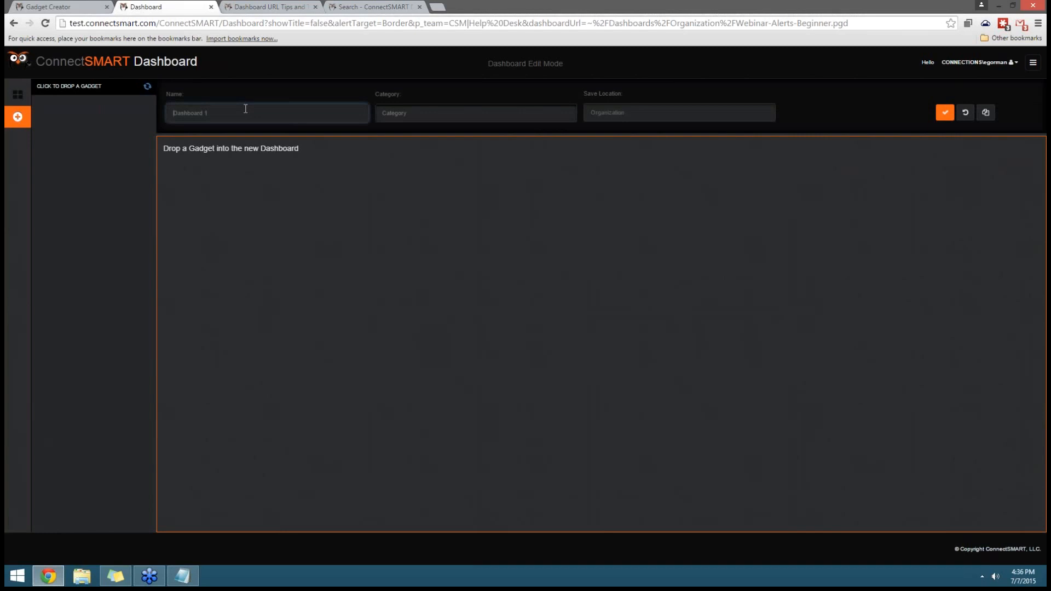
type("Ttest")
key("ctrl+a")
type("Test")
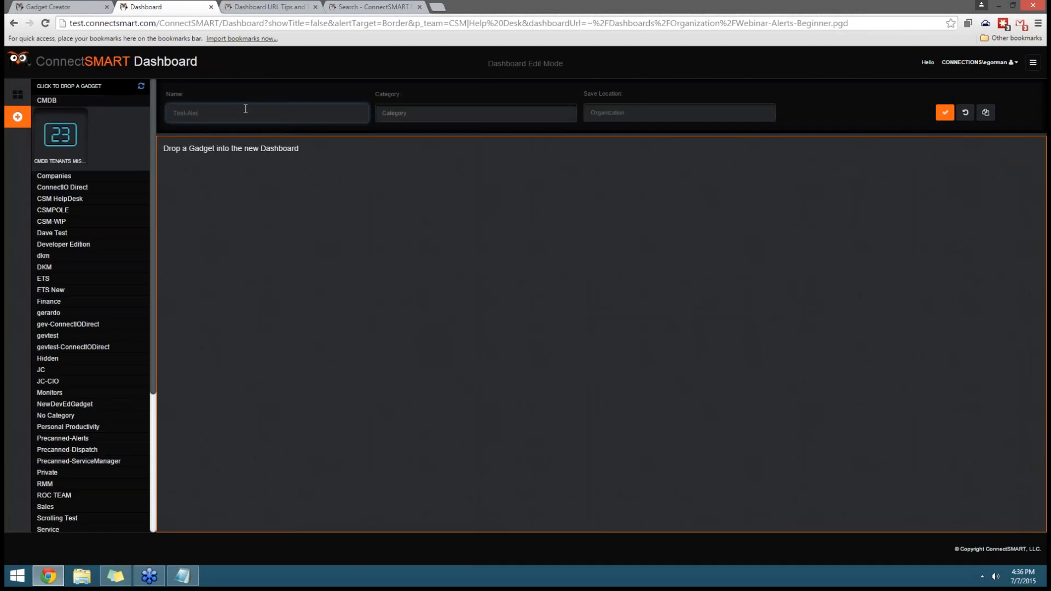
key("Tab")
type("Webin")
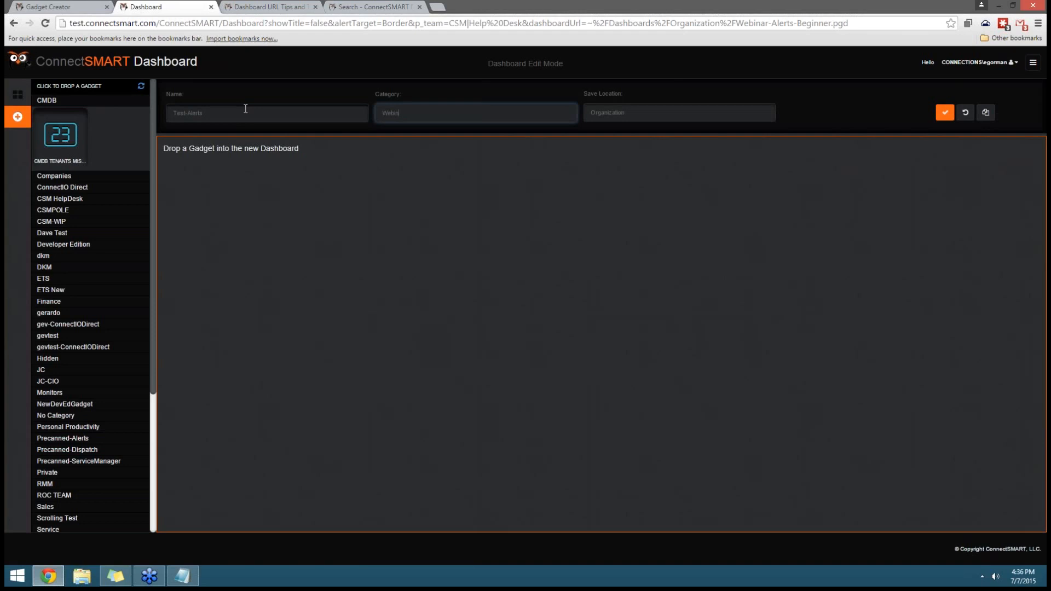
type("ar")
left_click(945, 113)
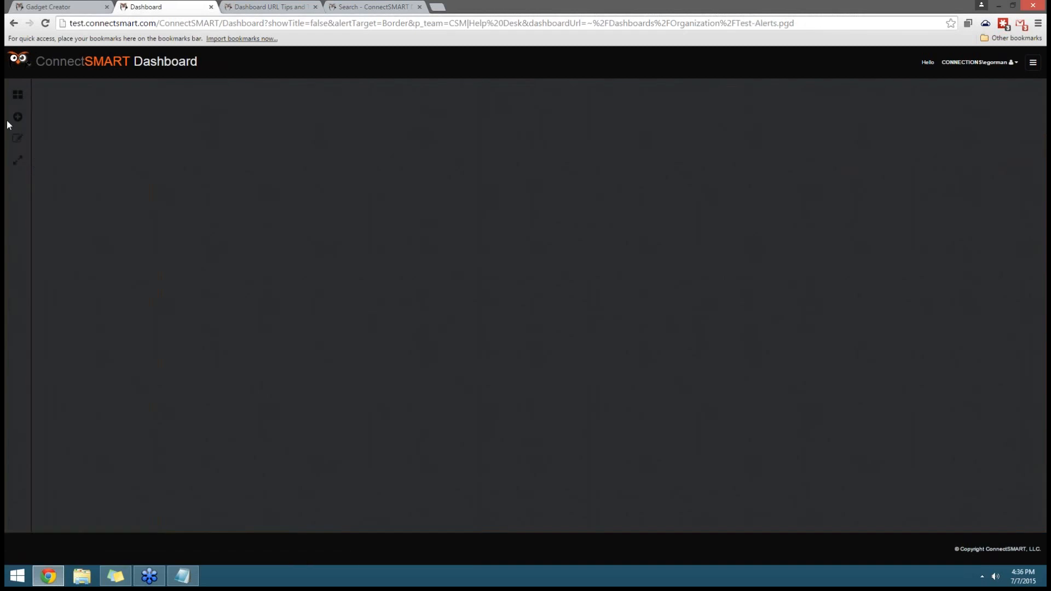
- Put the Test-Alerts dashboard into edit mode and add four HTML gadgets from the Other category
left_click(18, 141)
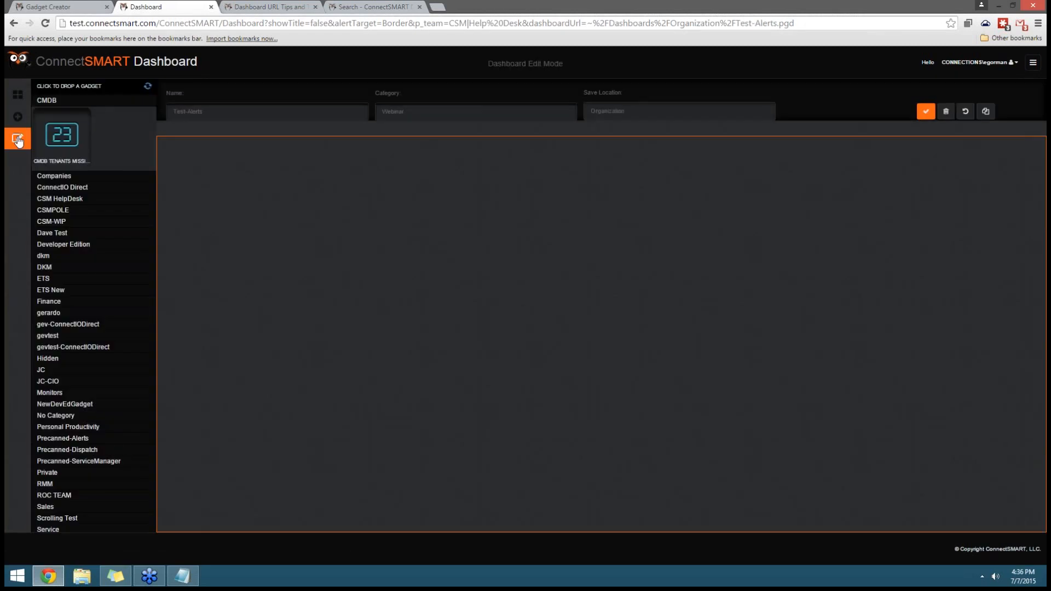
left_click_drag(153, 366, 169, 500)
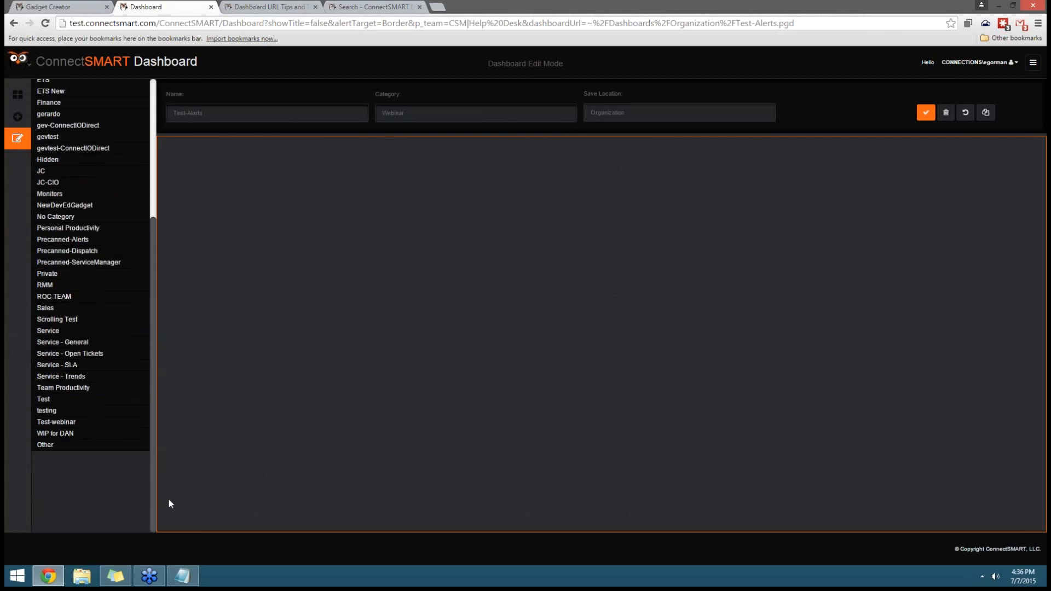
left_click(39, 445)
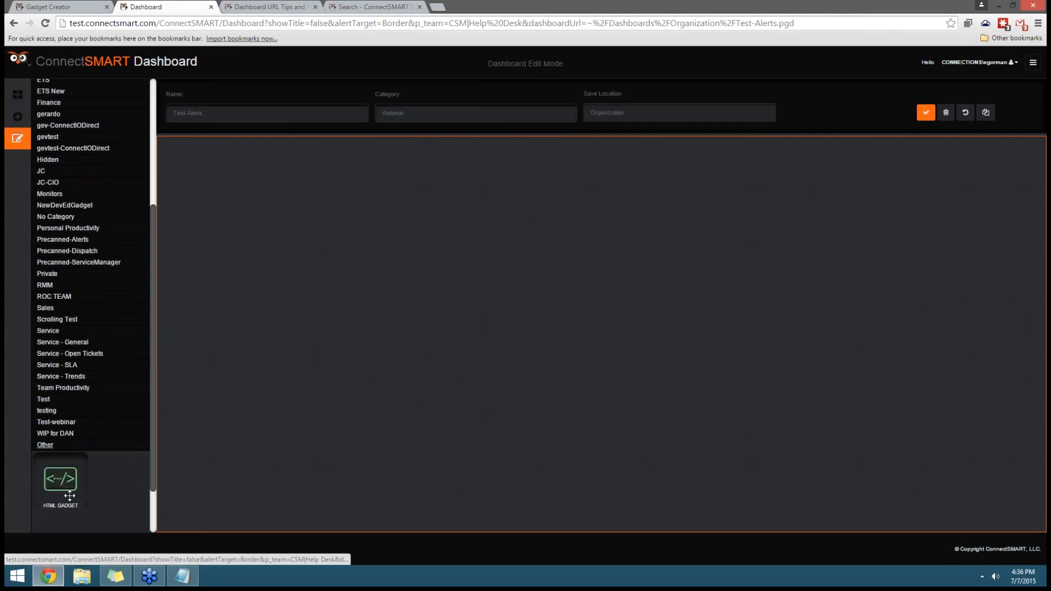
left_click_drag(59, 482, 222, 373)
left_click_drag(53, 492, 262, 421)
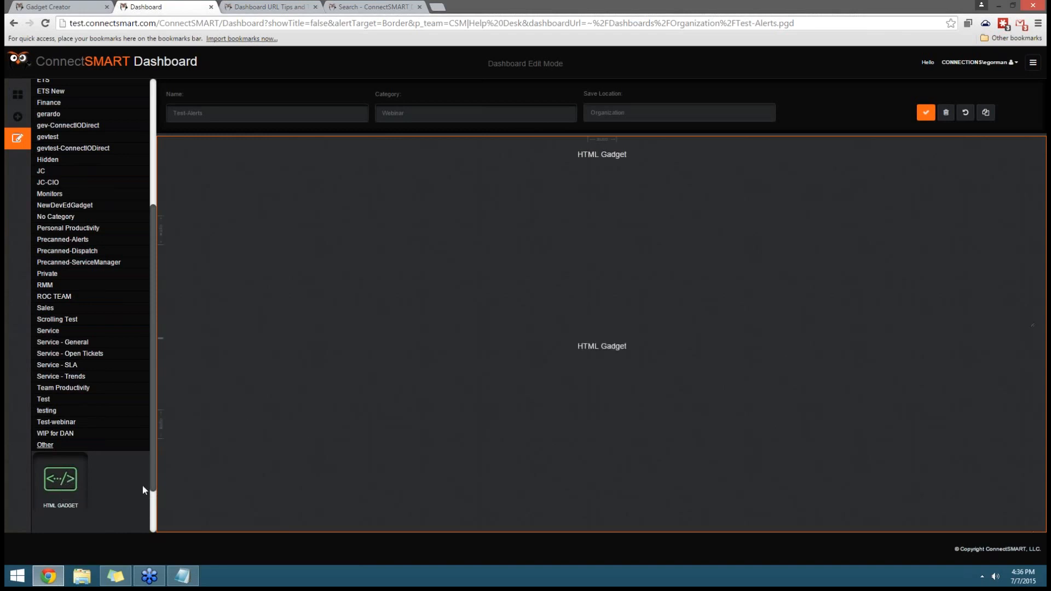
left_click(456, 435)
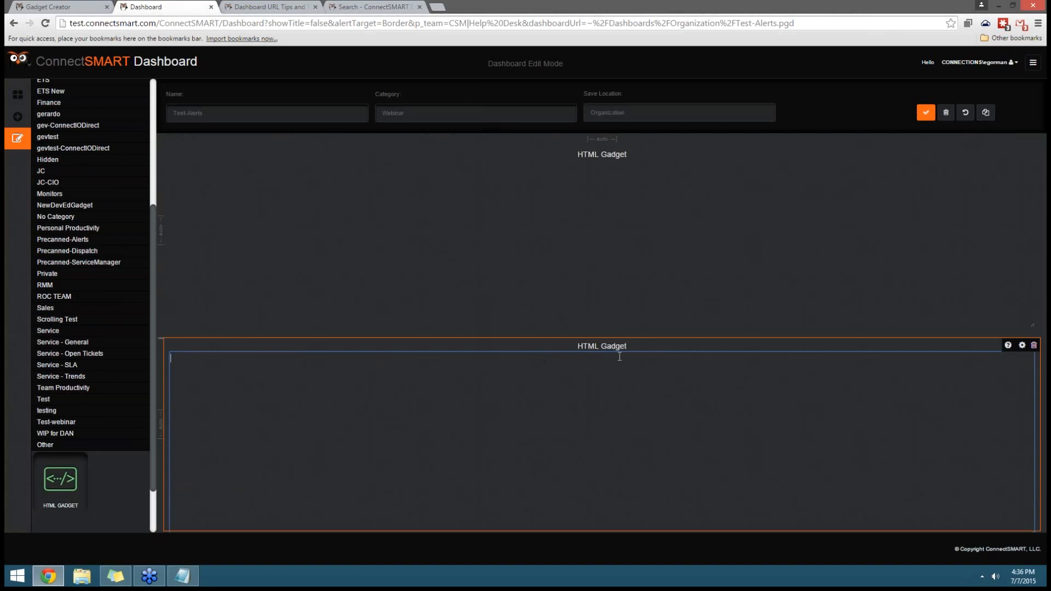
left_click_drag(65, 480, 553, 469)
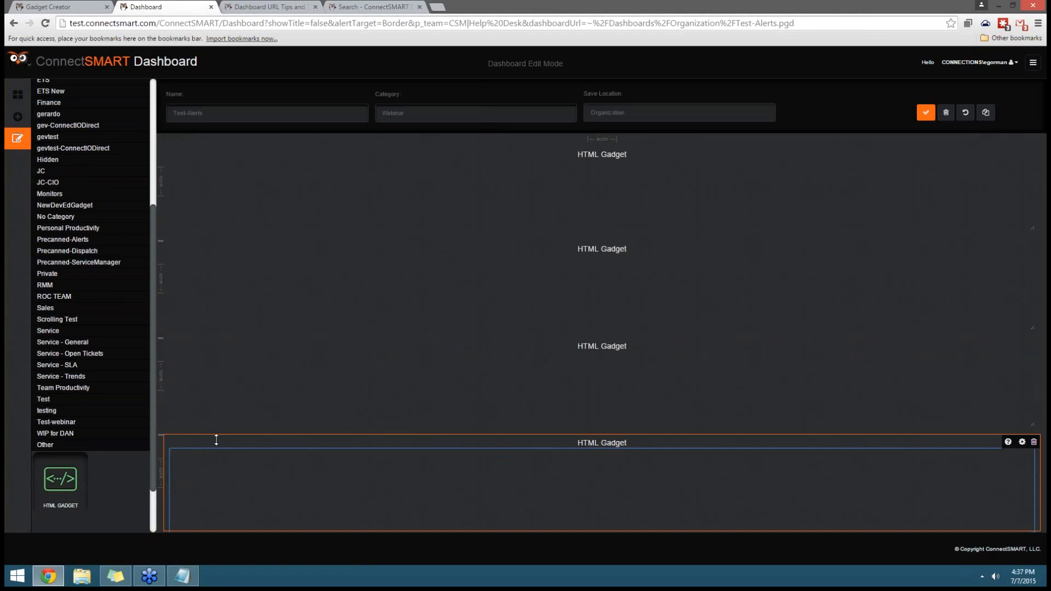
- Rearrange the four HTML gadgets into a grid of two rows and two columns
left_click_drag(216, 439, 169, 184)
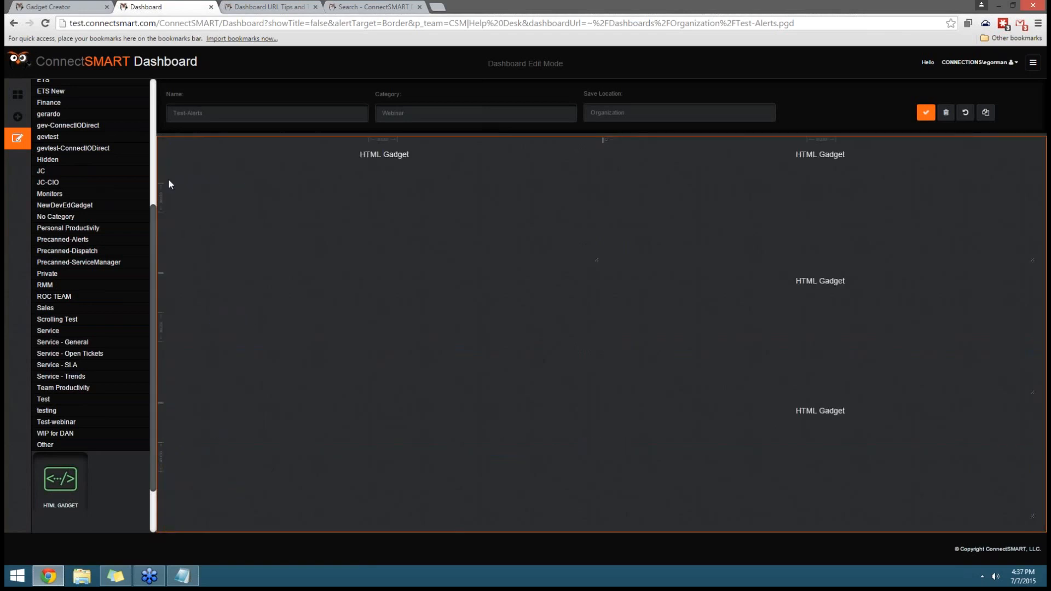
left_click(754, 319)
left_click(728, 418)
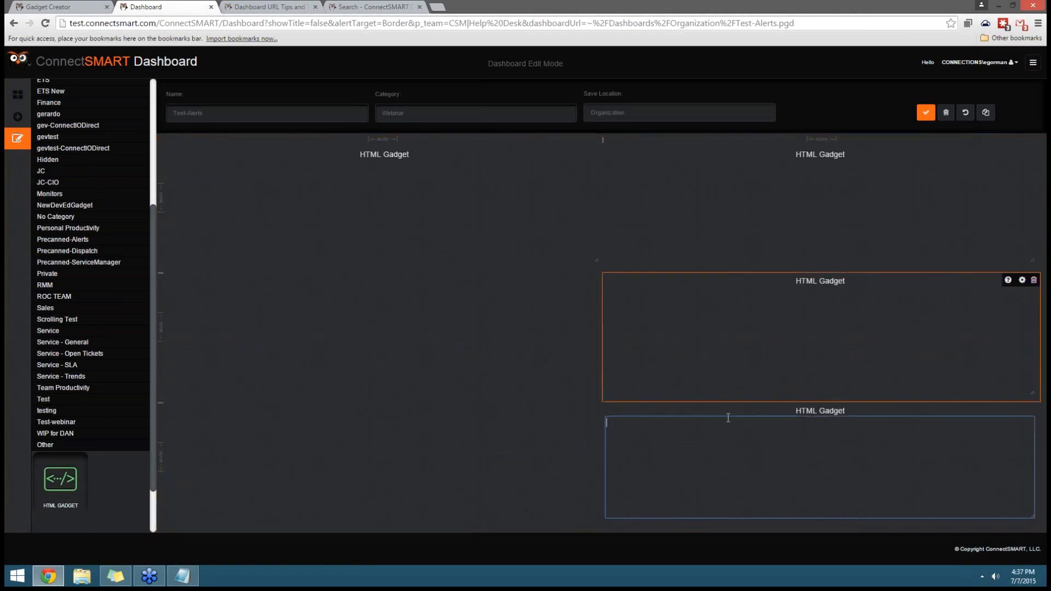
left_click_drag(610, 408, 451, 300)
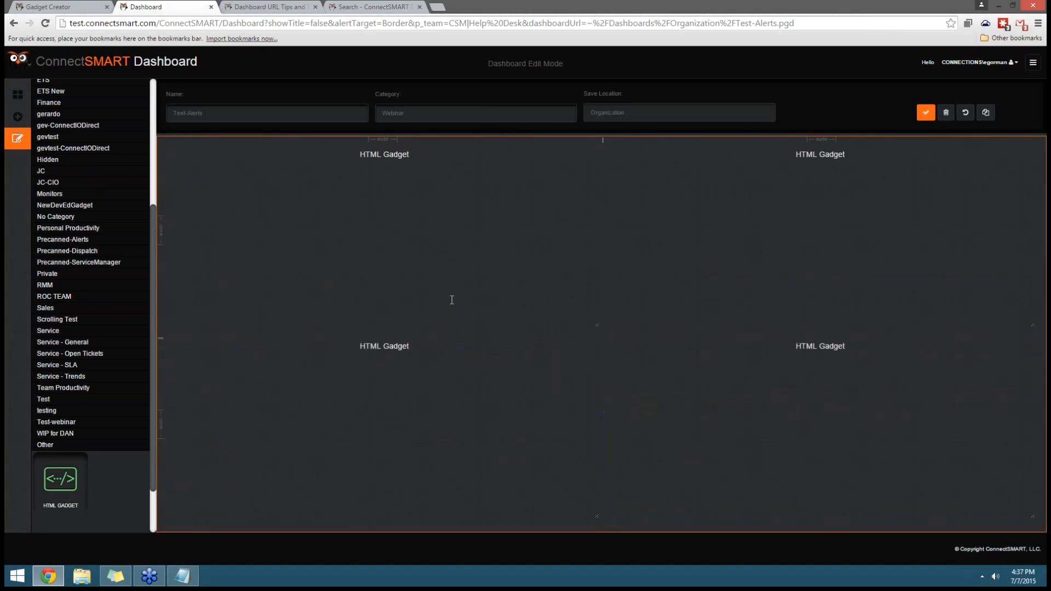
left_click(378, 345)
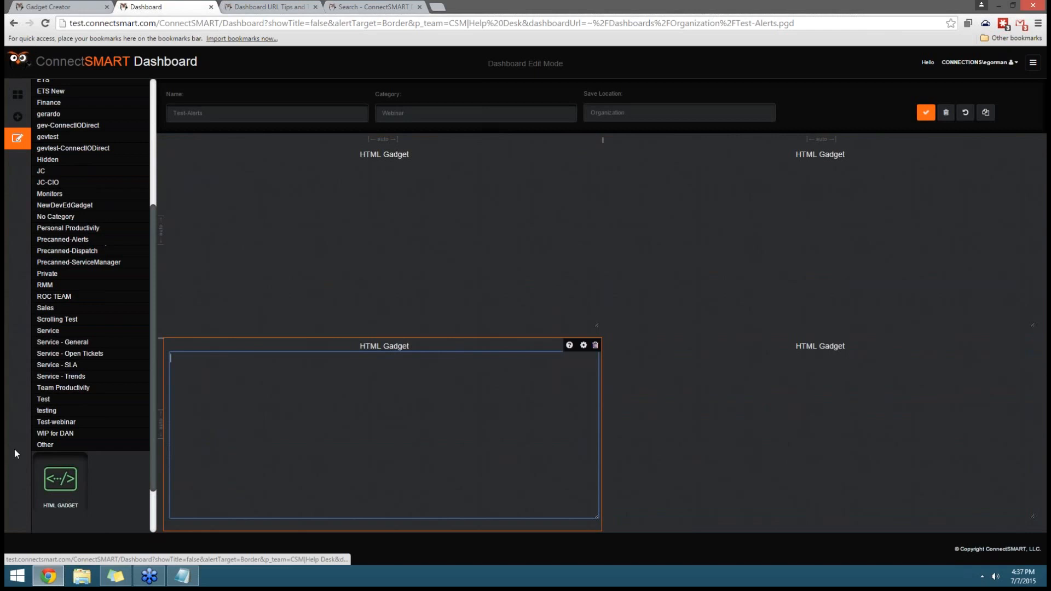
- Add the Tickets Resolved gadget from the Test-webinar category between the two HTML gadgets in the left column
left_click(49, 422)
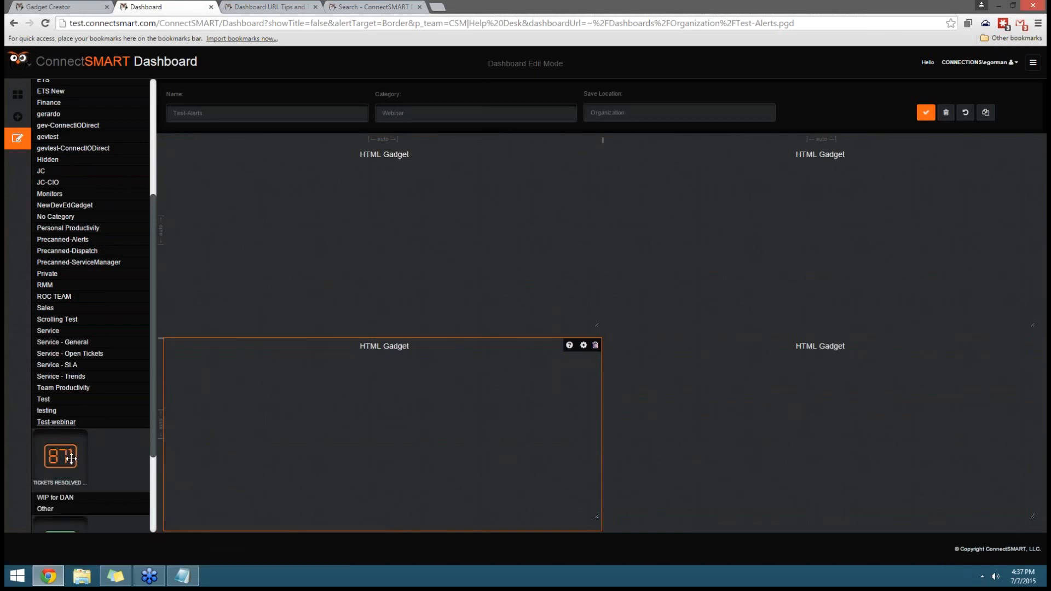
left_click_drag(56, 456, 570, 337)
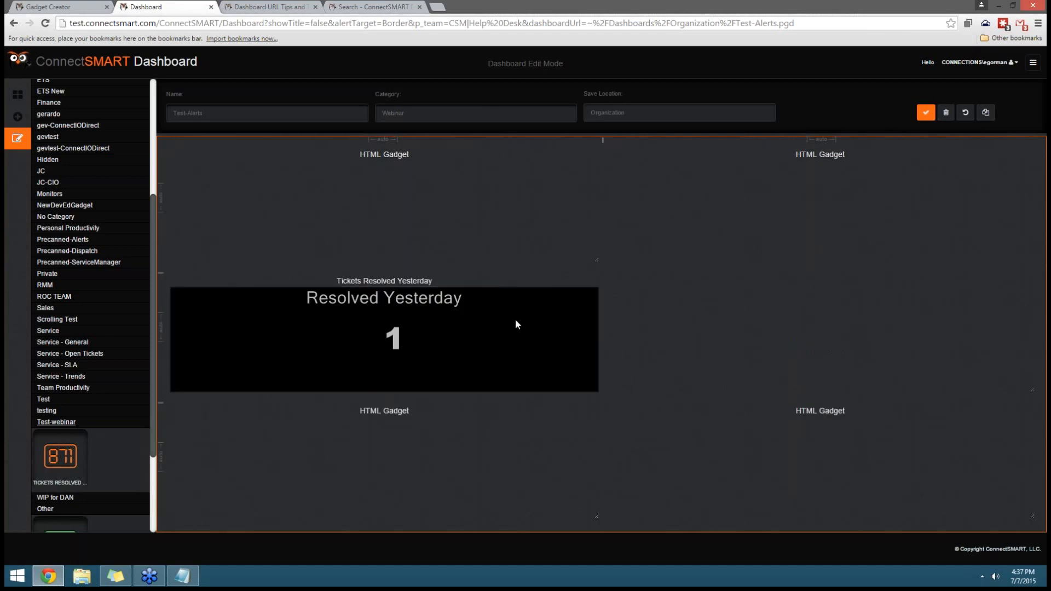
left_click(497, 361)
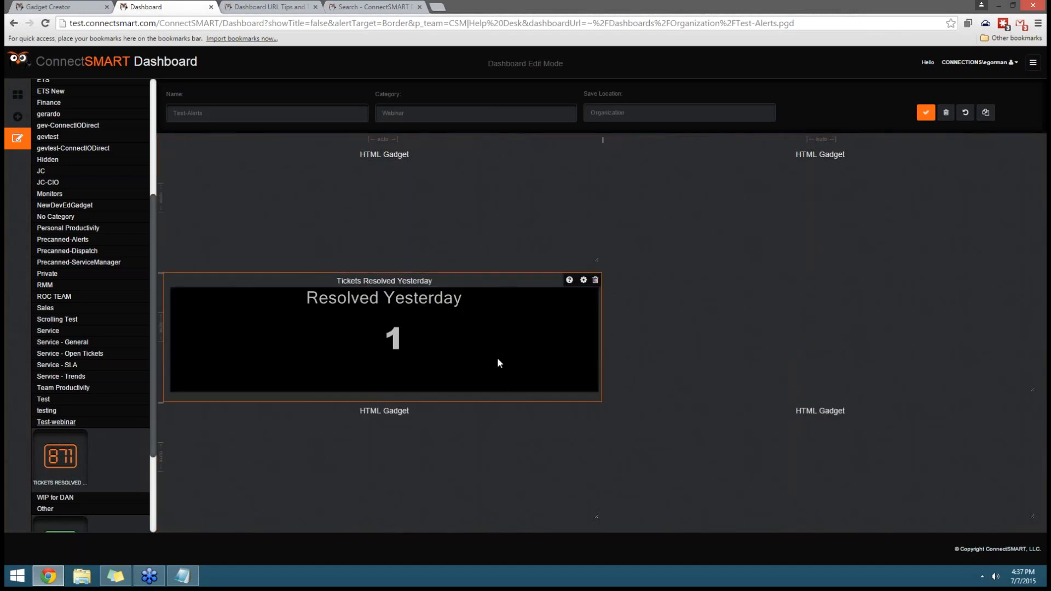
- Clear the display name in the Tickets Resolved Yesterday gadget's properties
left_click(584, 281)
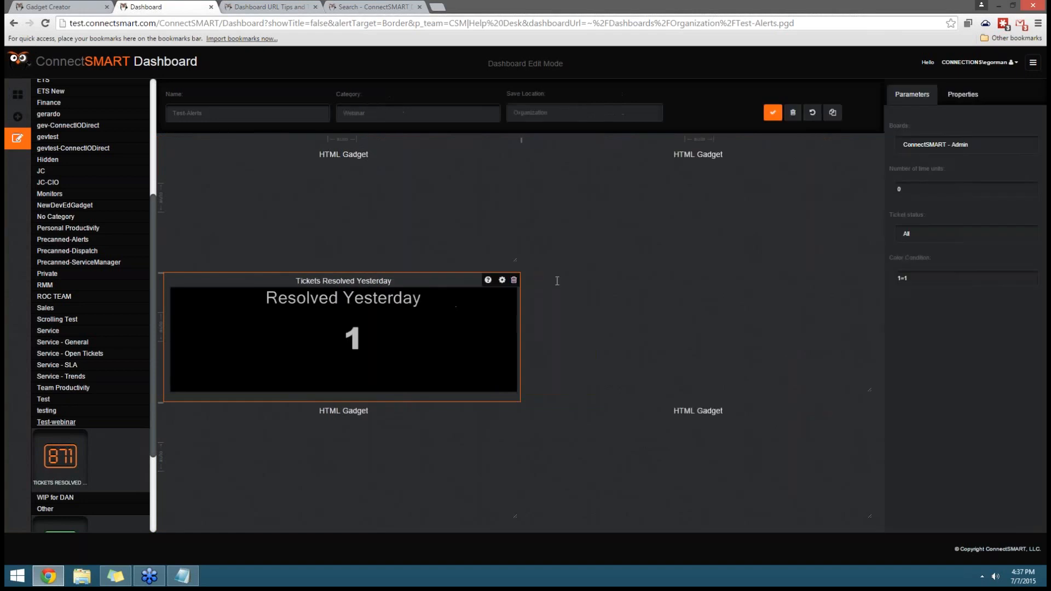
left_click(966, 95)
left_click(984, 135)
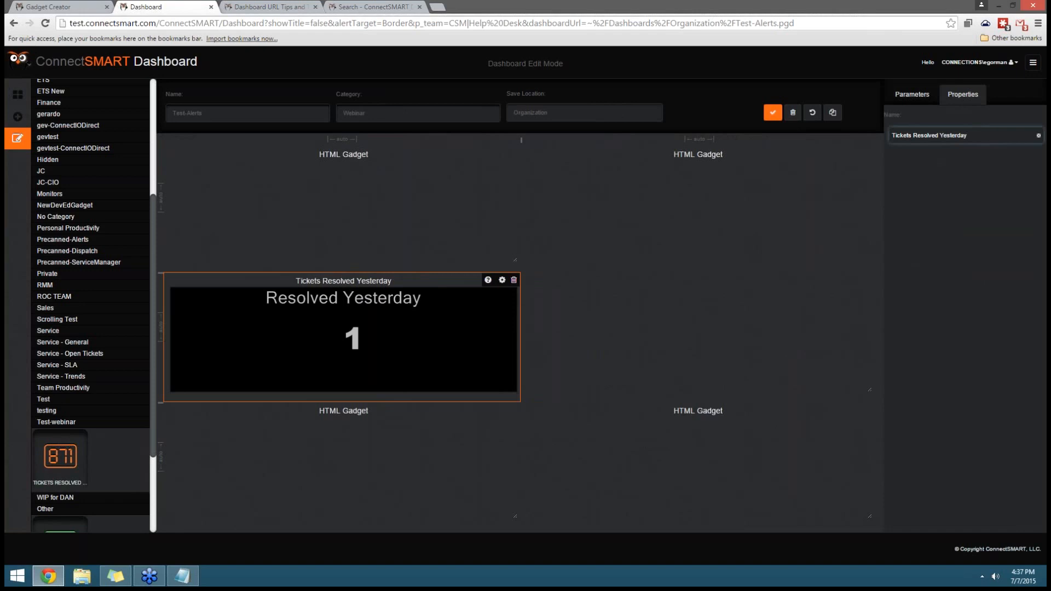
key("ctrl+a")
key("BackSpace")
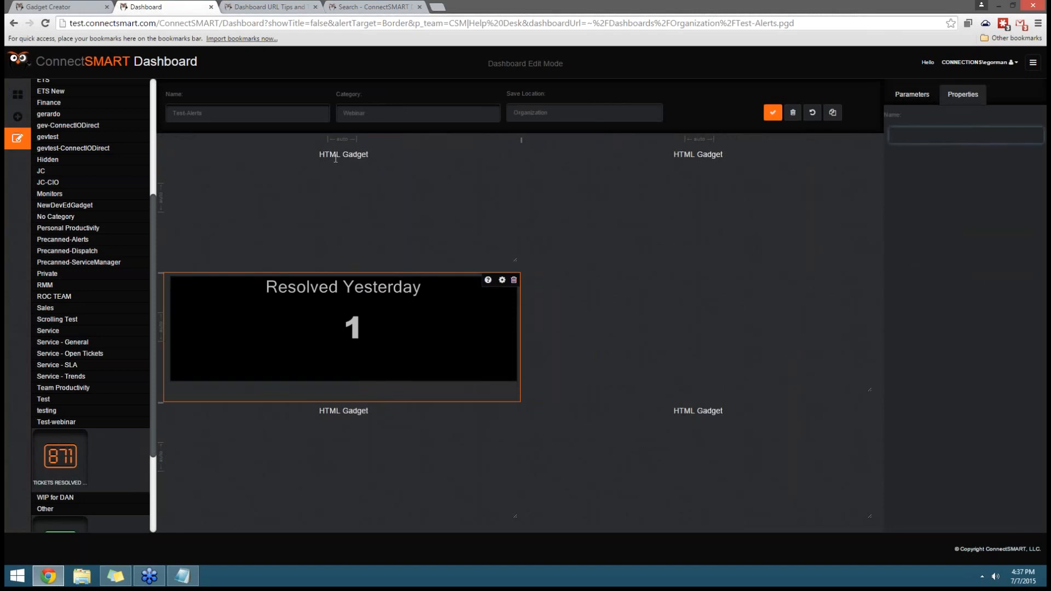
- Clear the display names of all four HTML gadgets surrounding the Resolved Yesterday gadget
left_click(335, 159)
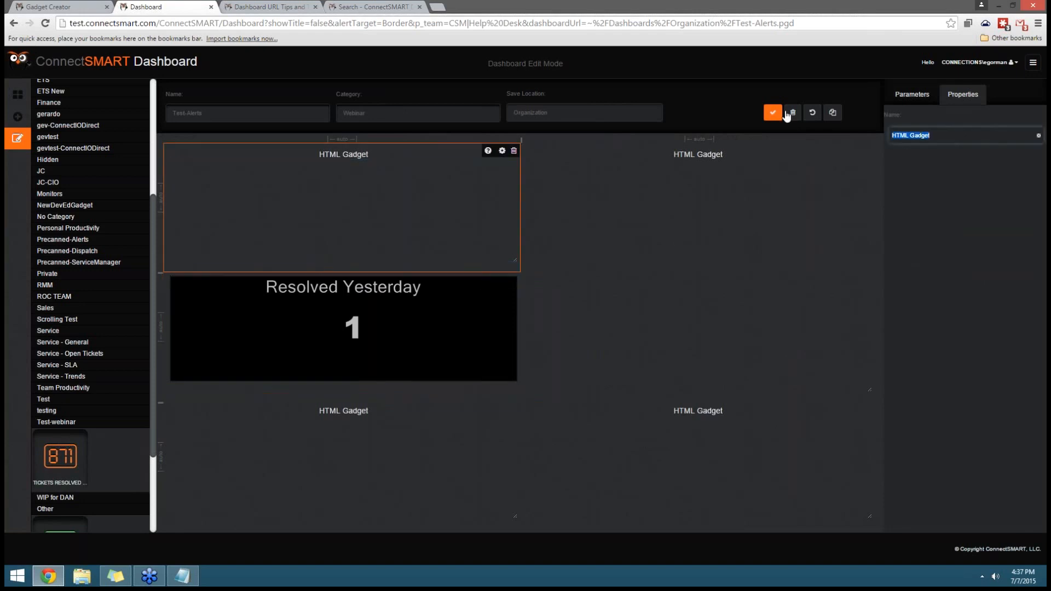
left_click(751, 180)
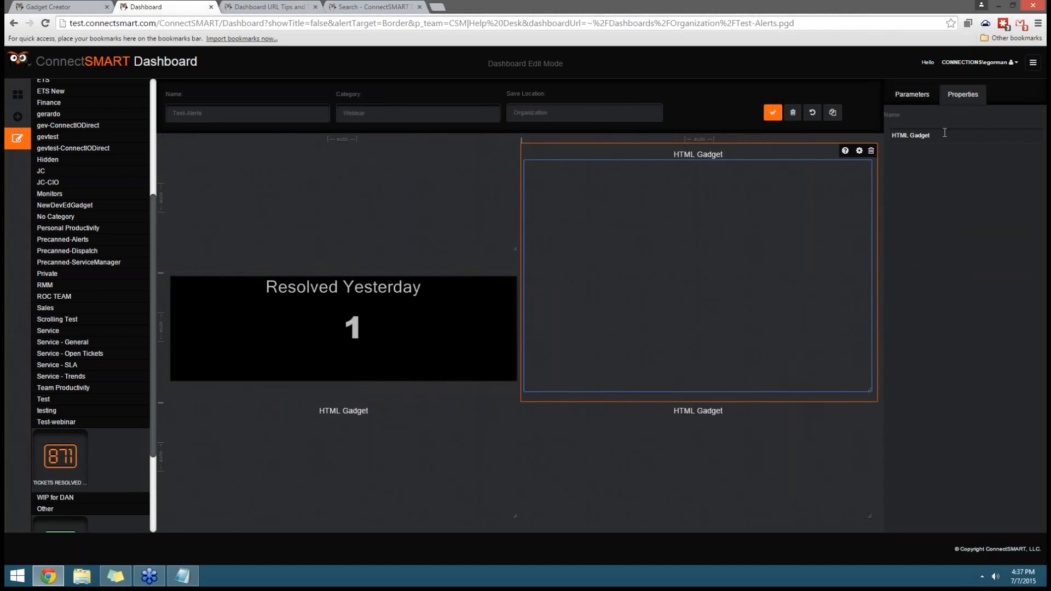
left_click(944, 133)
left_click(767, 425)
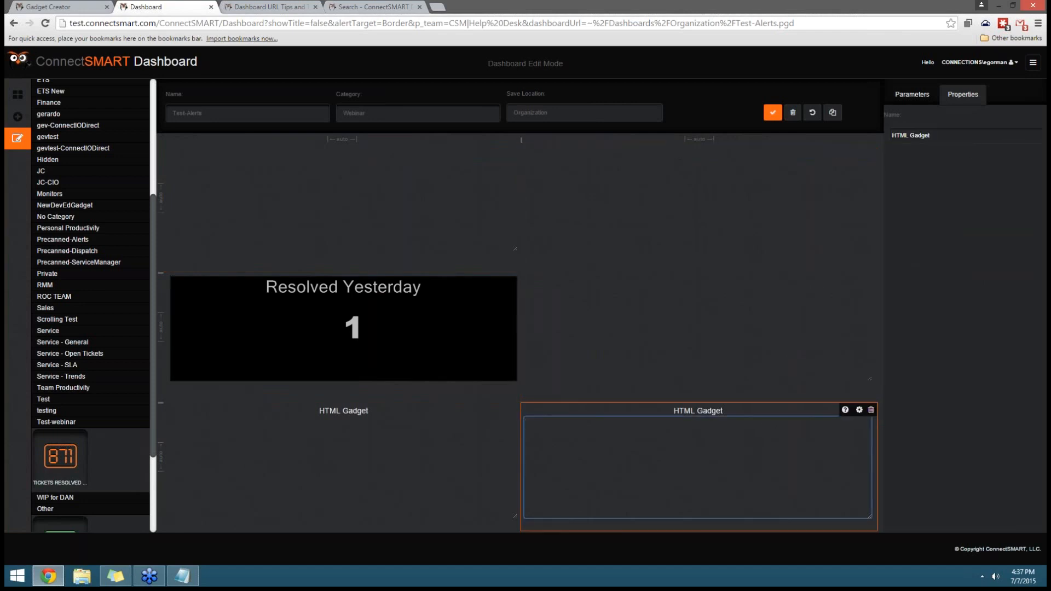
left_click(431, 465)
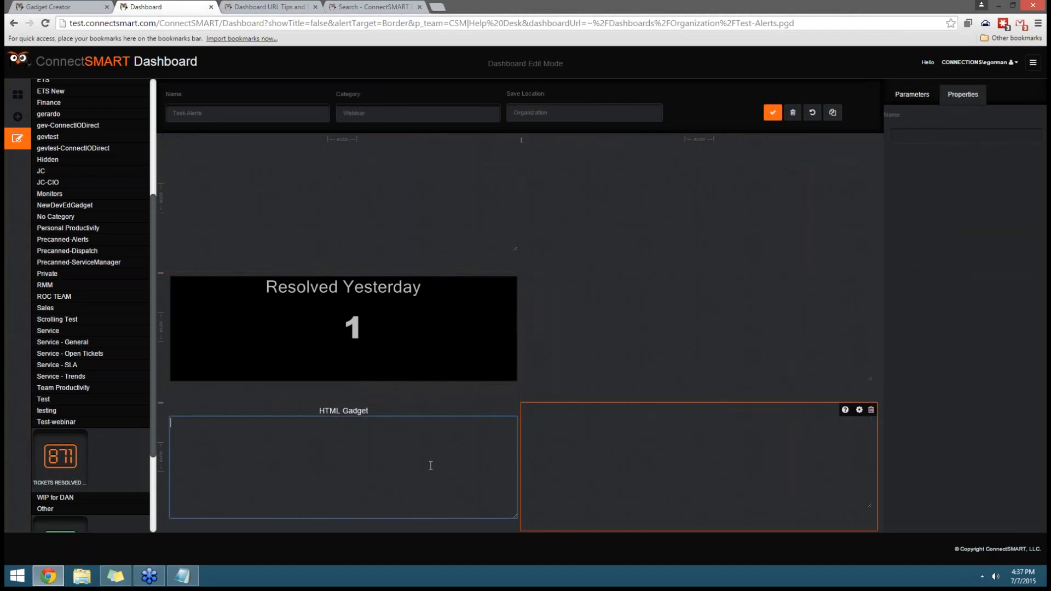
left_click(938, 137)
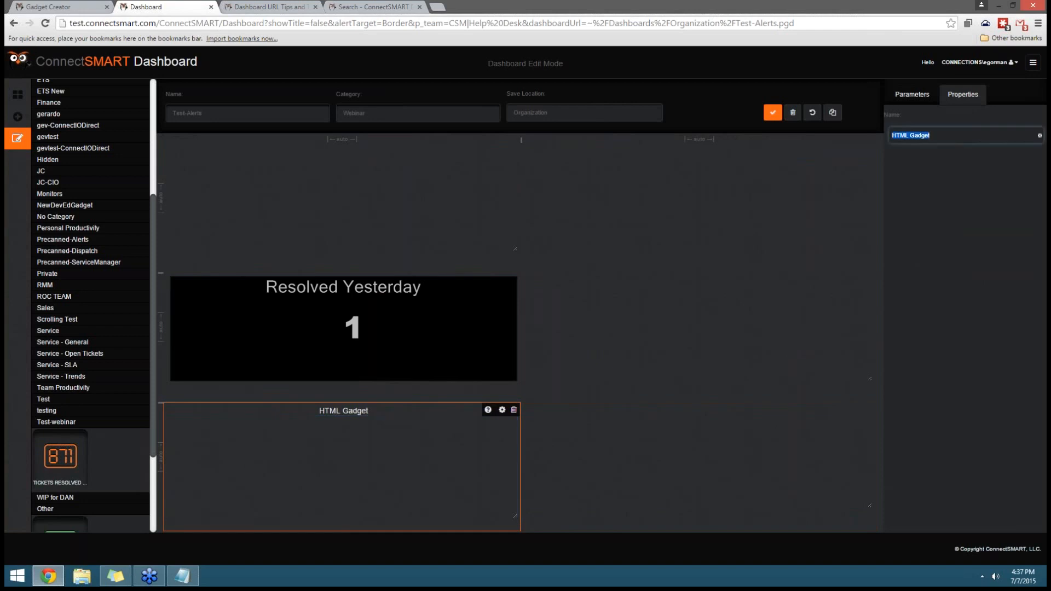
key("BackSpace")
left_click(348, 262)
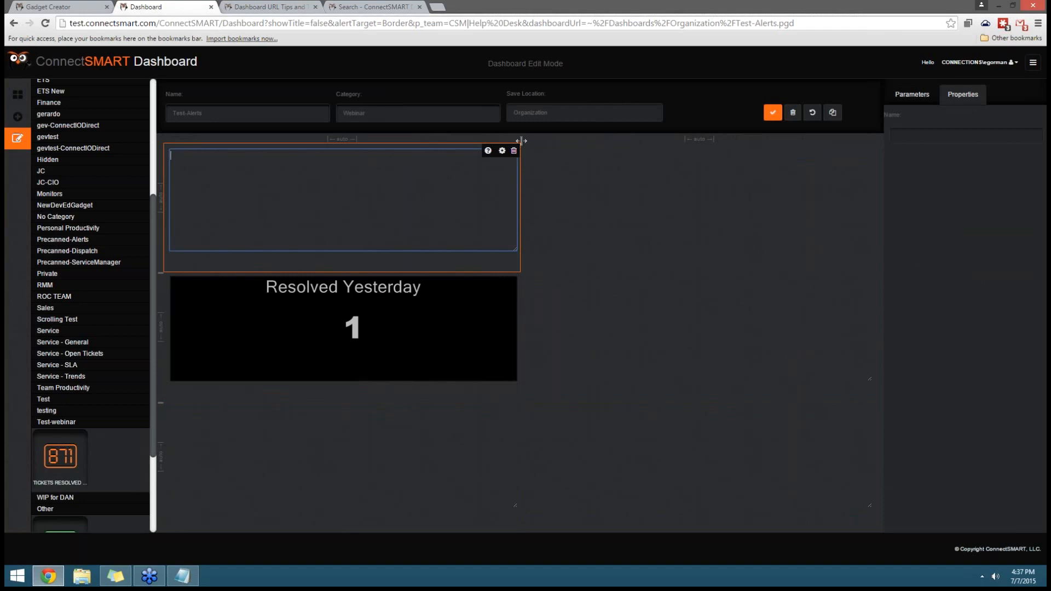
- Narrow the dashboard's left column to about 34% width and save the dashboard
left_click_drag(521, 141, 408, 146)
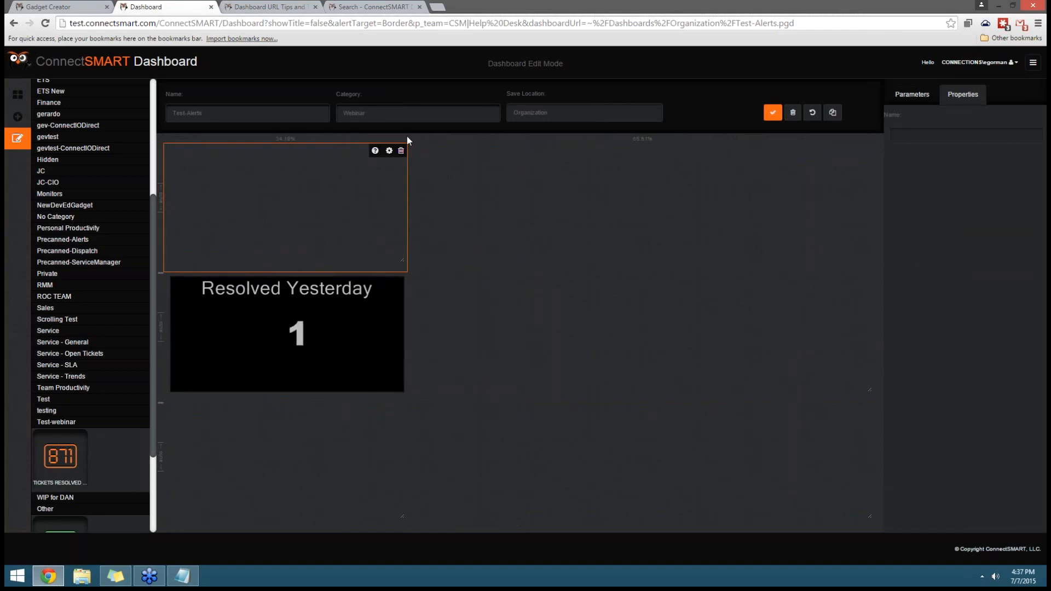
left_click(357, 345)
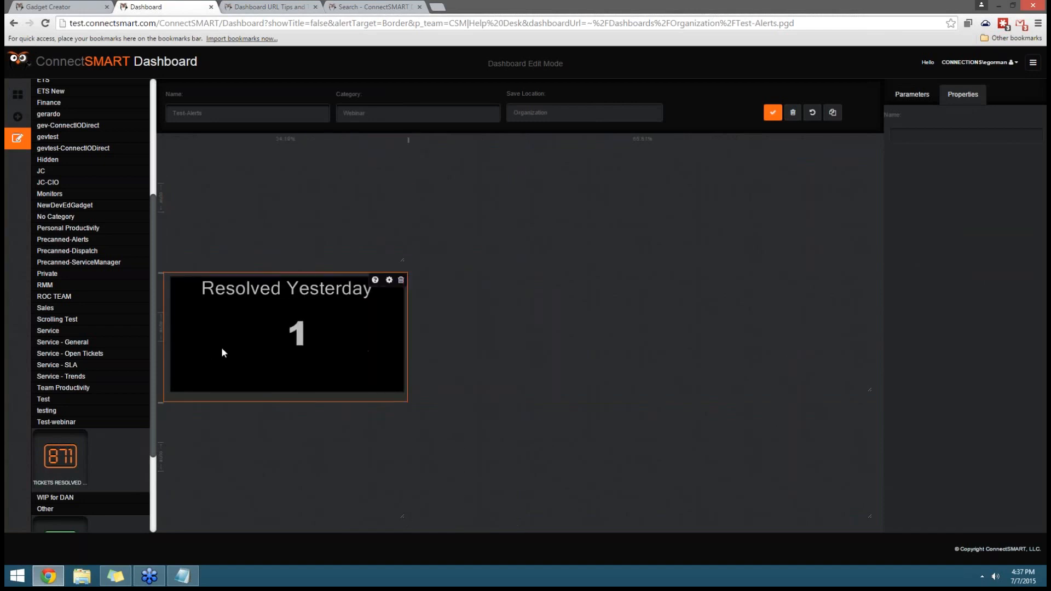
left_click(773, 113)
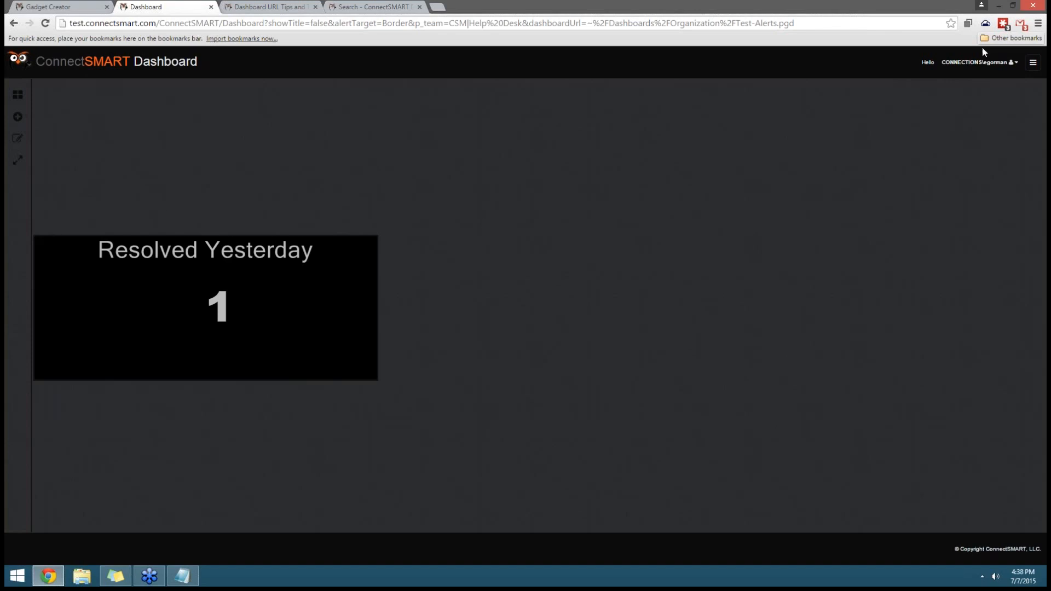
- Review the dashboard's available styles, themes and alert targets
left_click(991, 62)
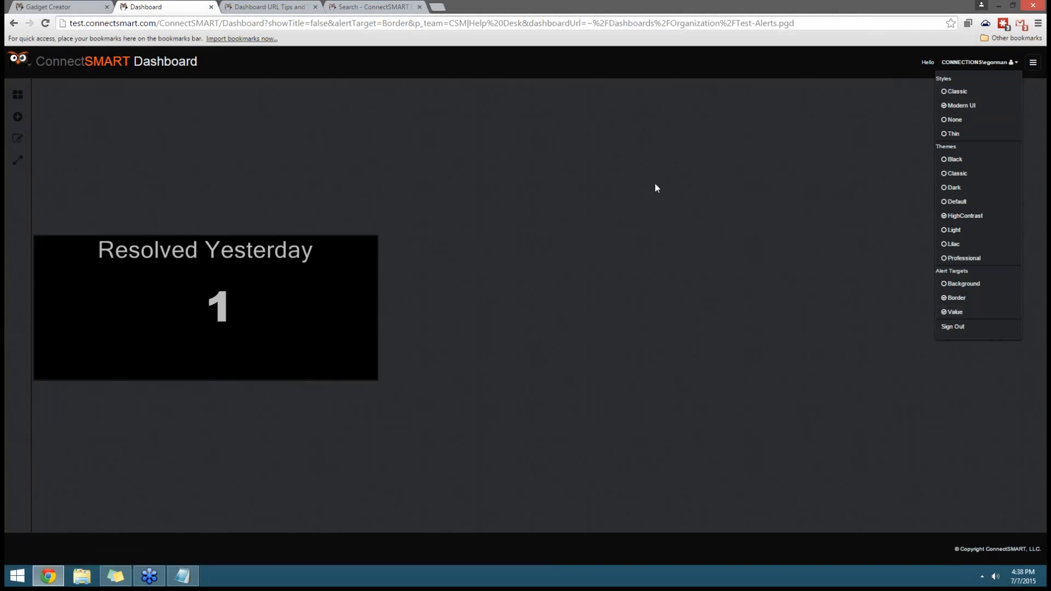
left_click(490, 187)
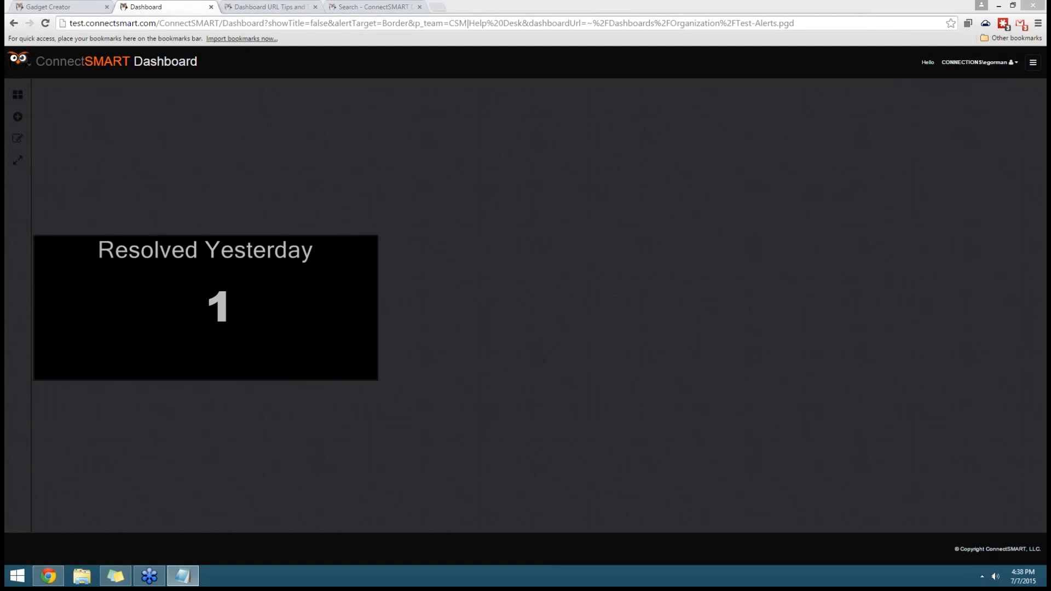
- Switch to ConnectWise and bring up its new service ticket form
key("super+r")
key("Return")
key("Return")
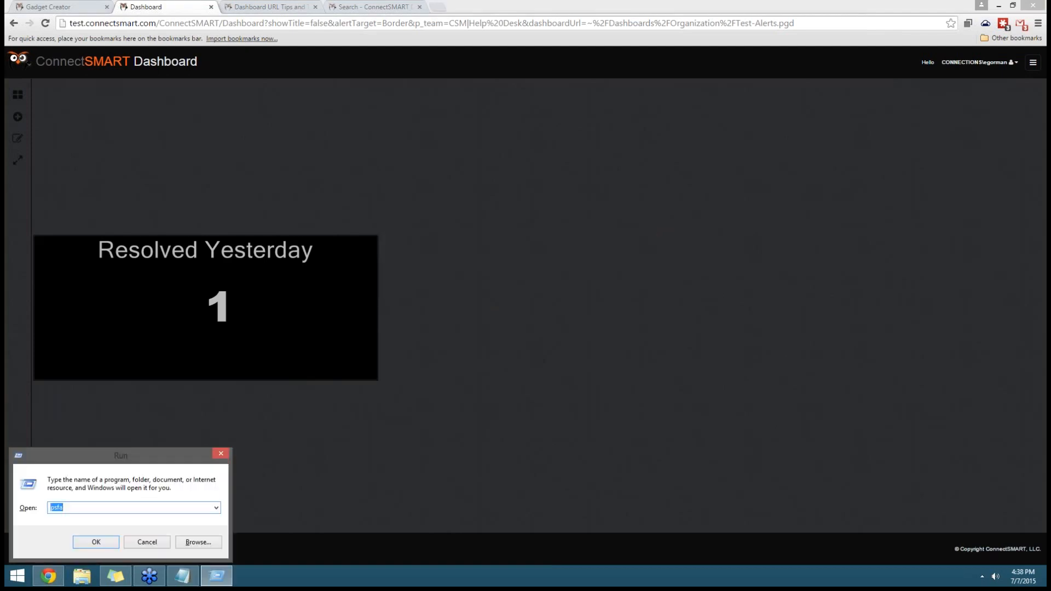
key("Escape")
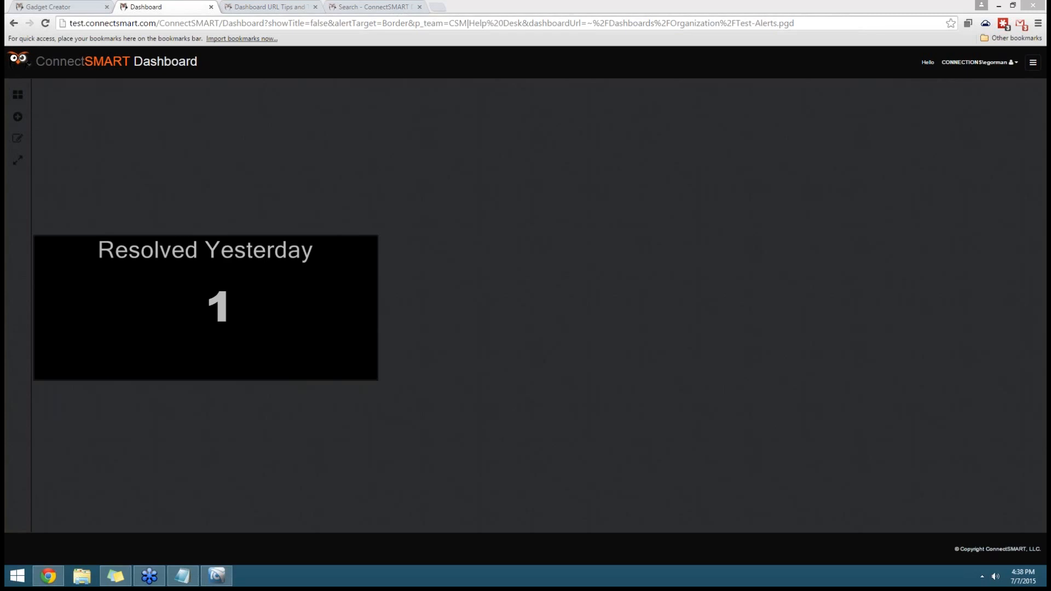
key("alt+Tab")
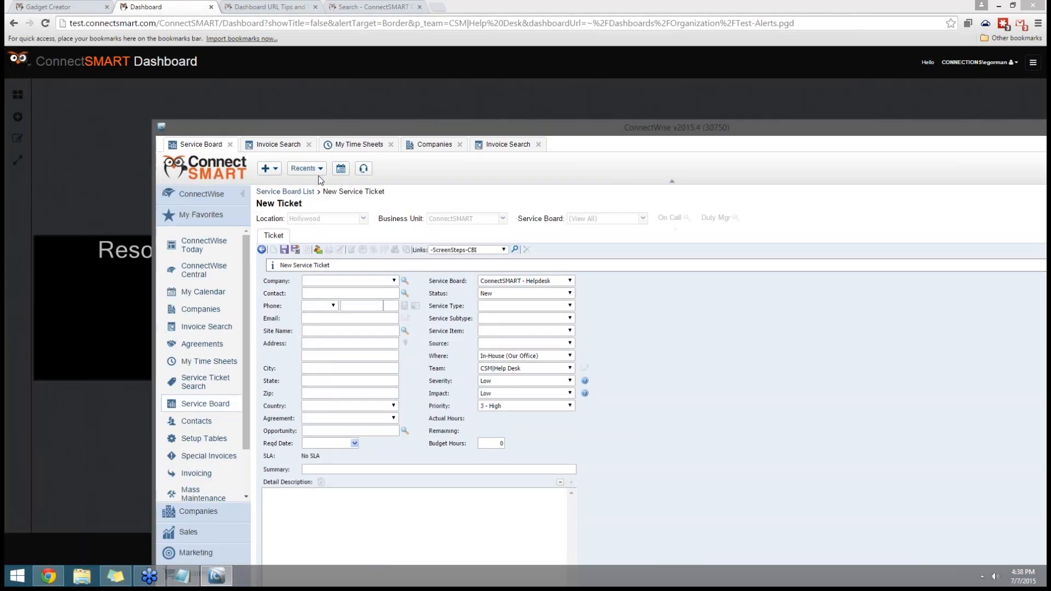
- Set the new ticket's company to Gorman Test Co., enter the summary "test ticket", and save the ticket
left_click(403, 282)
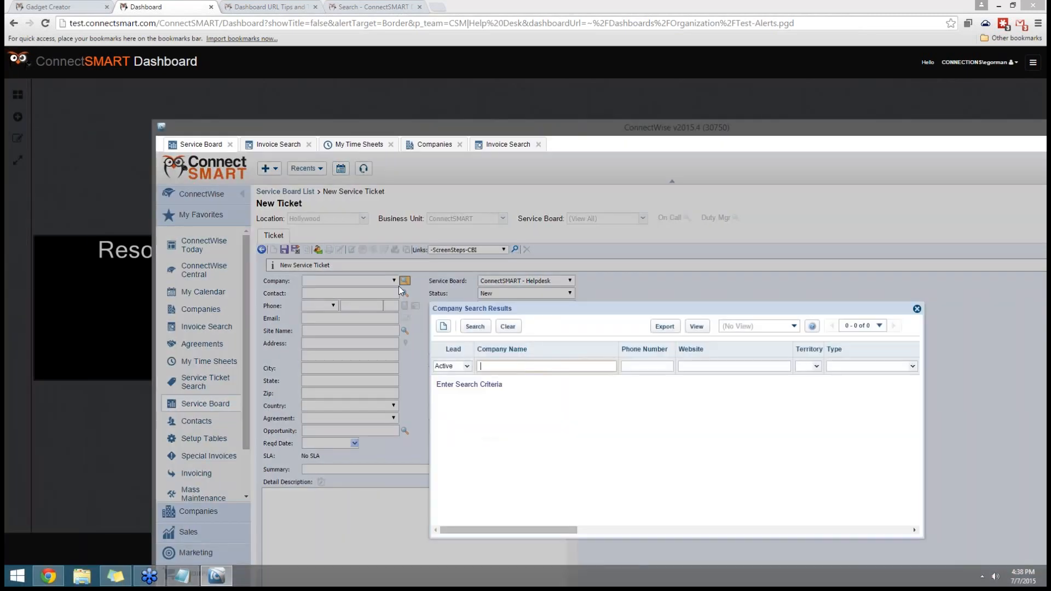
type("gorman")
key("Return")
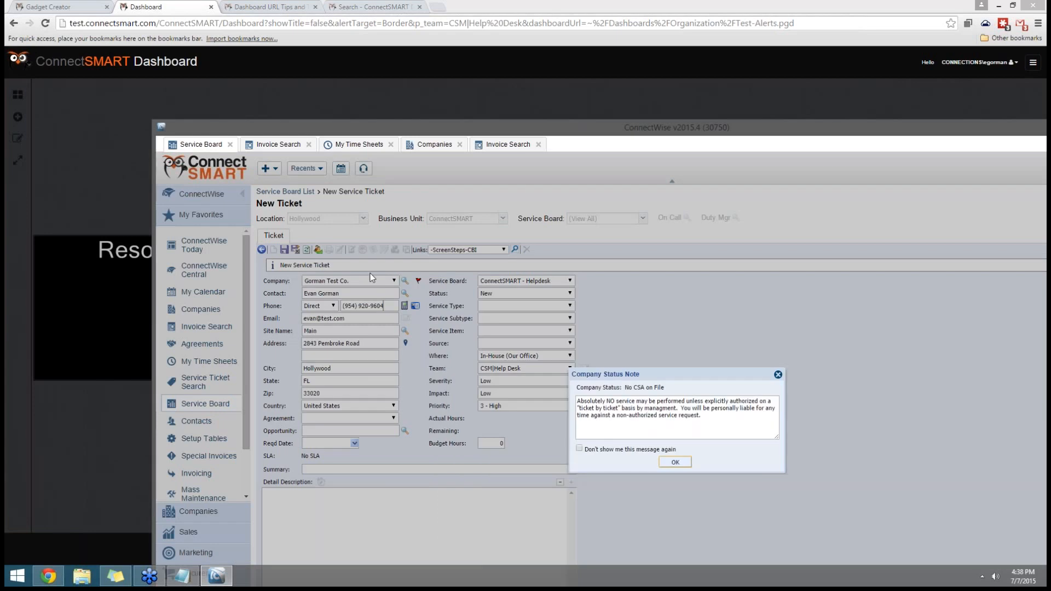
left_click(674, 462)
left_click(384, 470)
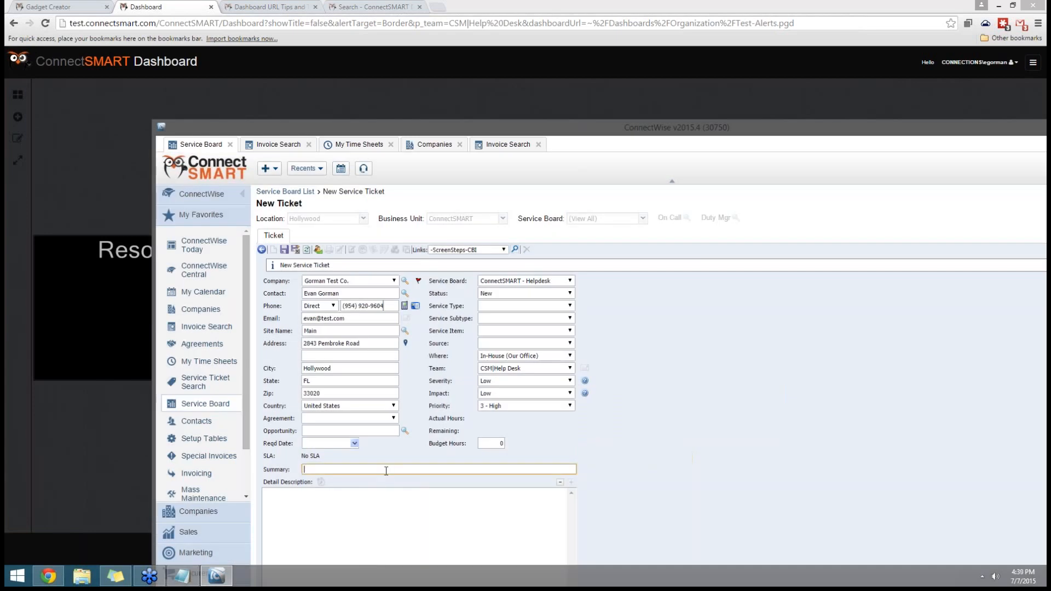
type("test ticket")
left_click(284, 250)
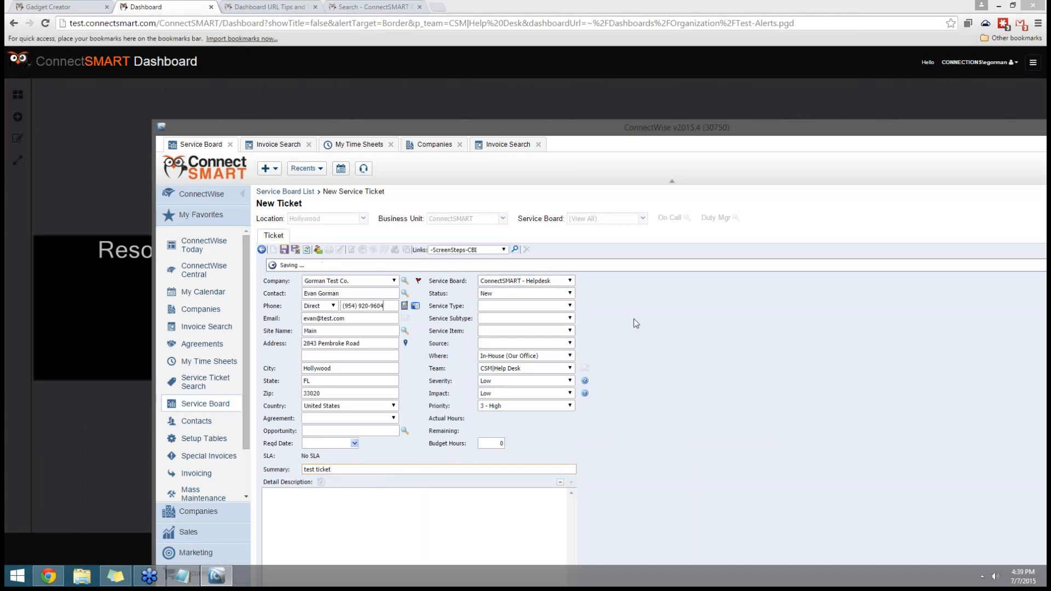
- Move the test ticket to the ConnectSMART - Admin service board and save it
left_click(550, 289)
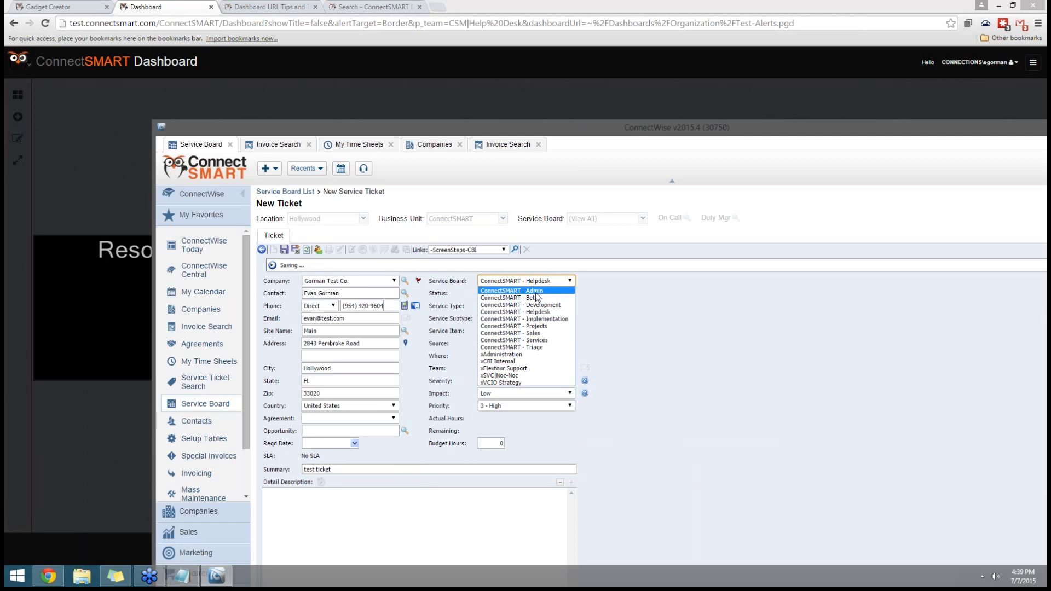
left_click(515, 289)
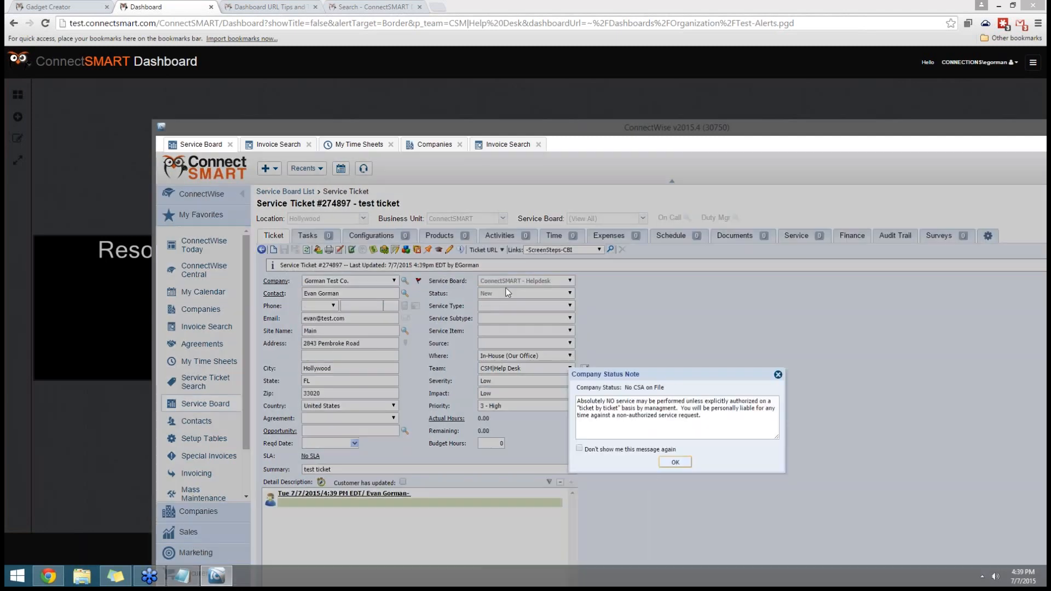
left_click(665, 463)
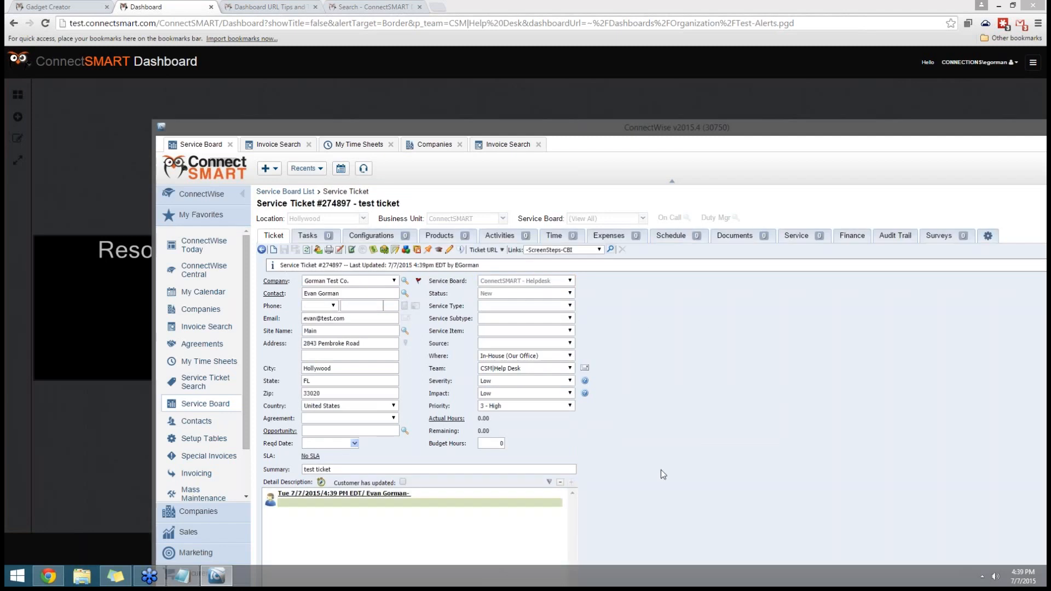
left_click(514, 288)
left_click(515, 290)
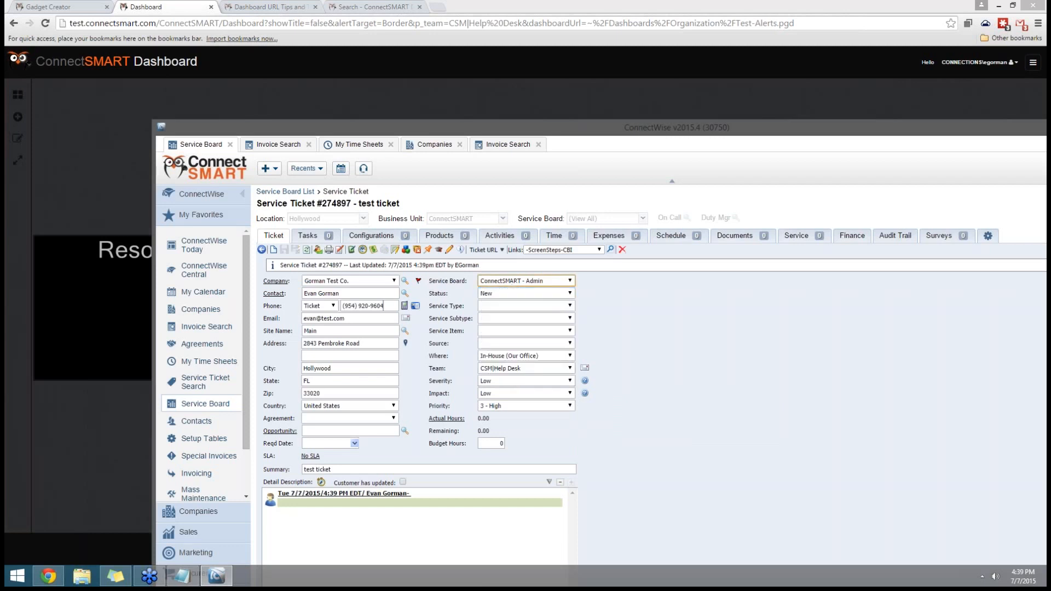
left_click(295, 248)
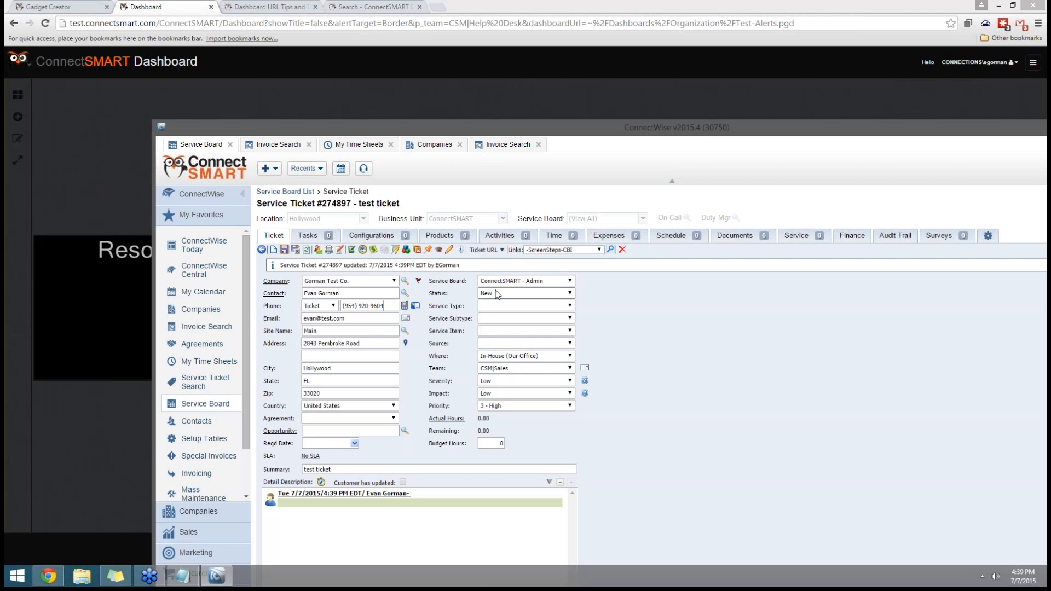
key("Return")
- Set the test ticket's status to Closed and save it
left_click(517, 294)
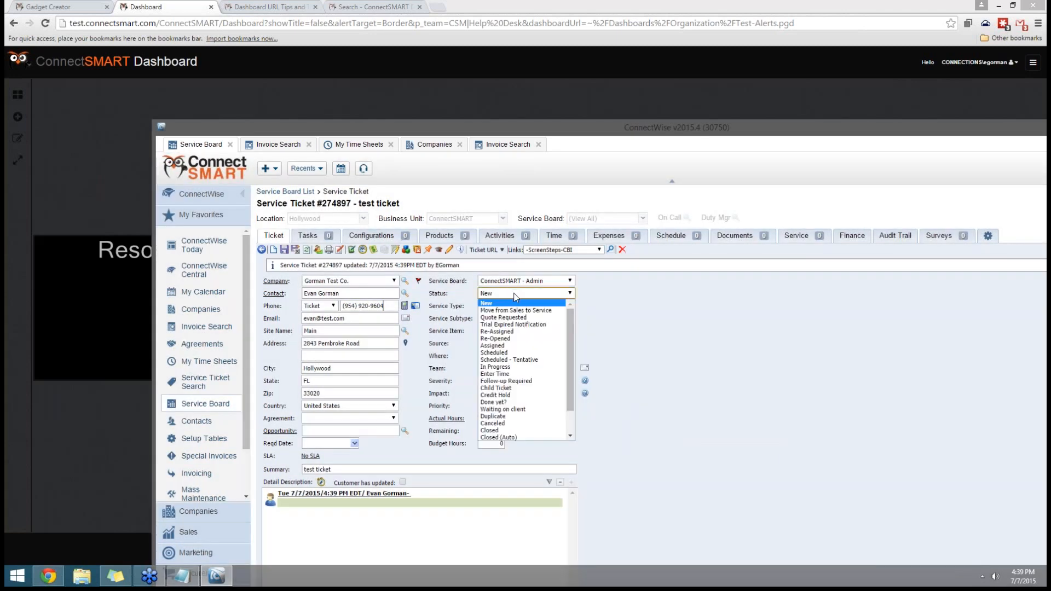
left_click(515, 430)
left_click(296, 249)
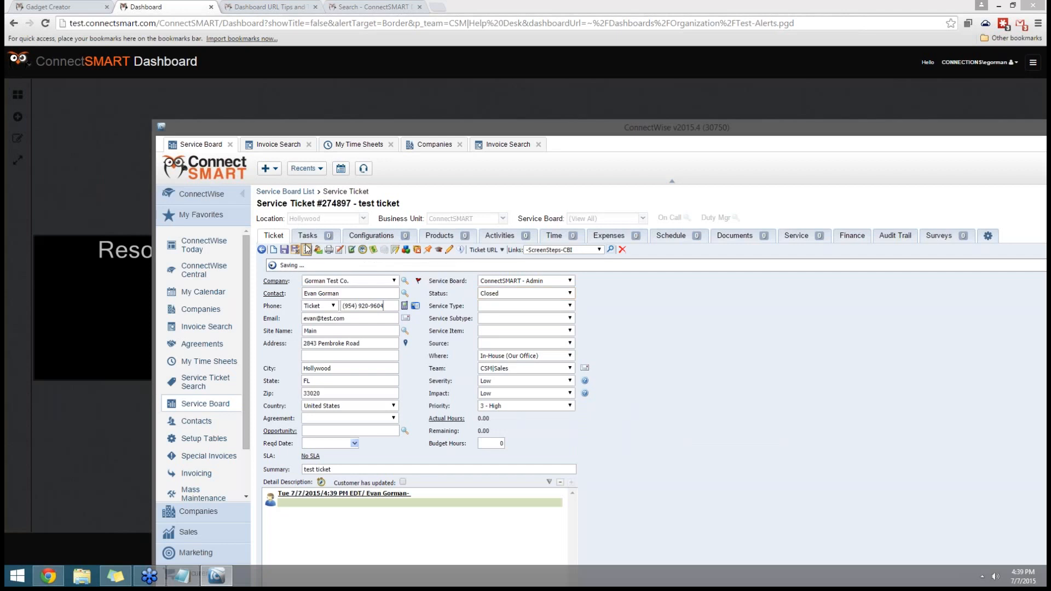
- Switch back to the ConnectSMART Dashboard and reload the Test-Alerts dashboard
left_click(217, 576)
left_click(492, 235)
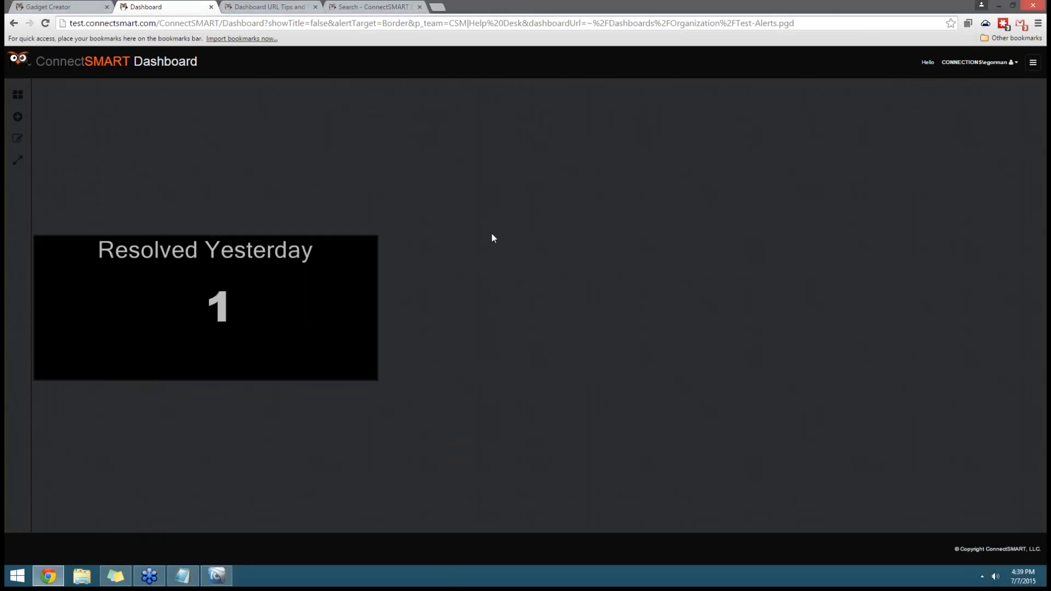
key("ctrl+l")
key("Return")
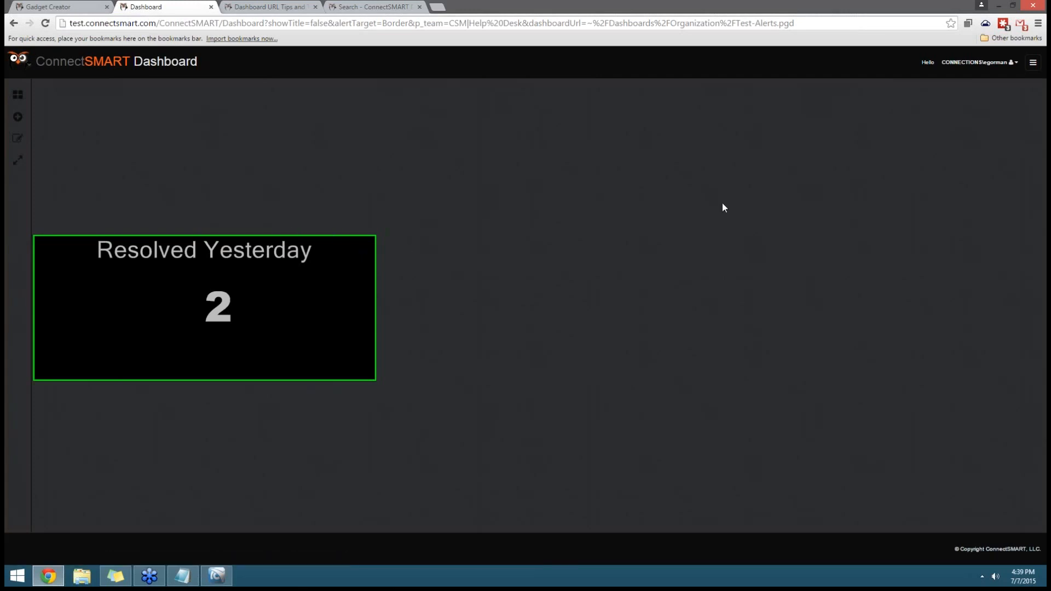
- Enable Background as an alert target for the dashboard
left_click(995, 63)
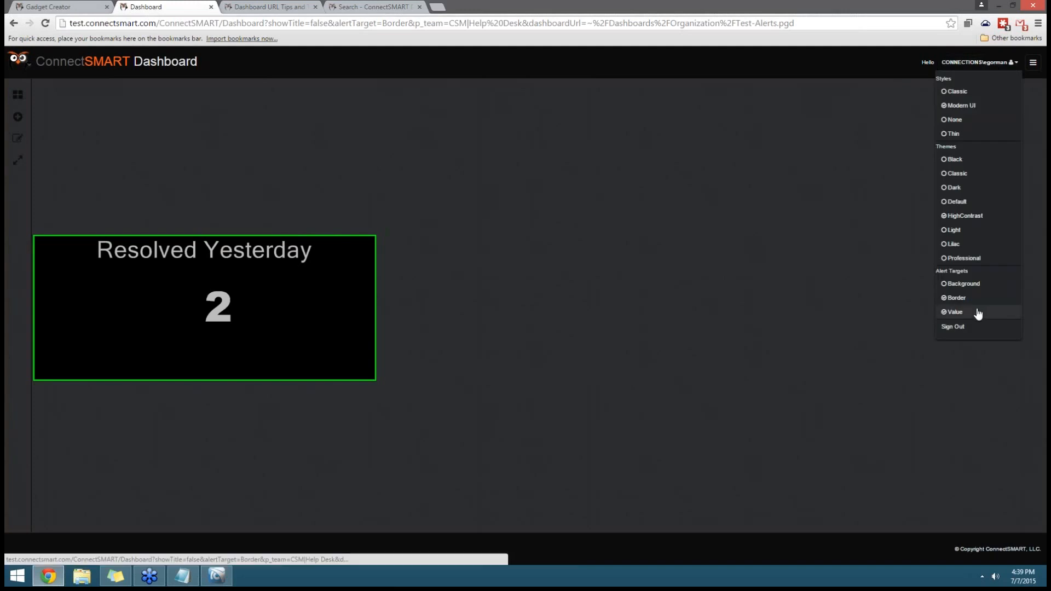
left_click(955, 284)
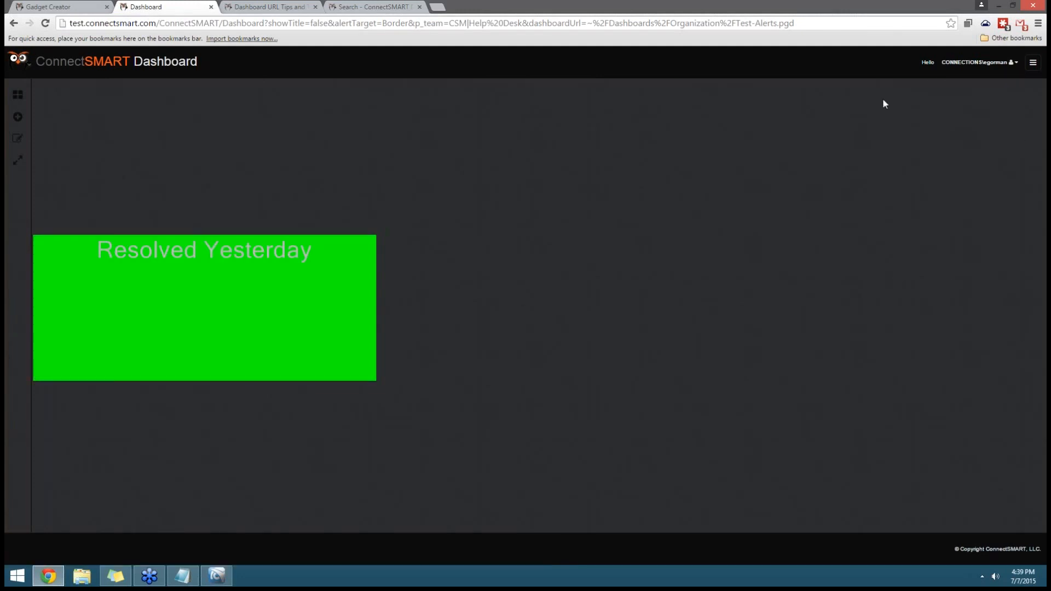
- Turn off the Value and Border alert targets for the dashboard, keeping Background
left_click(968, 63)
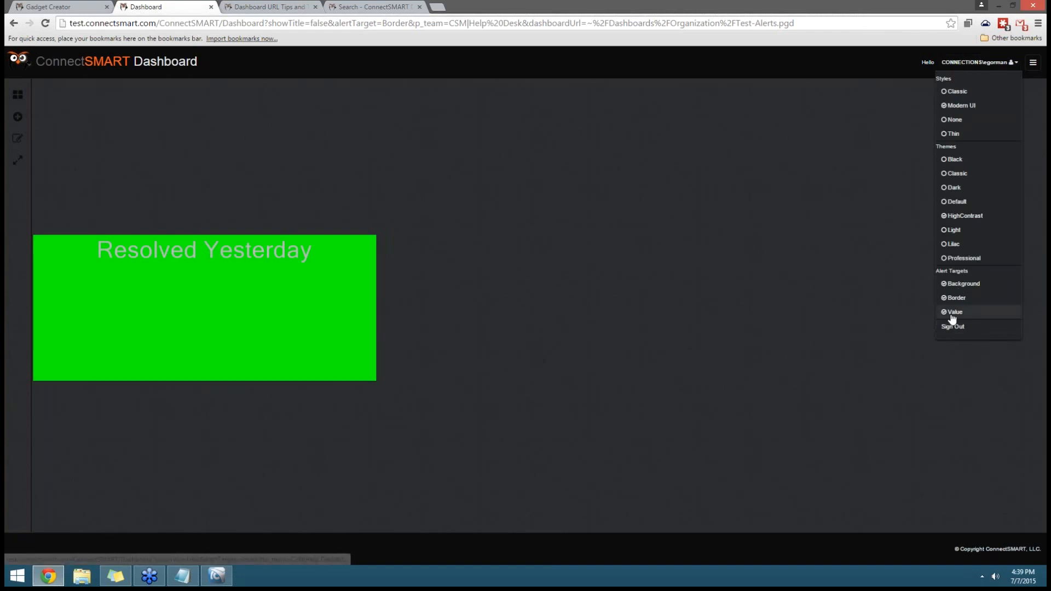
left_click(952, 313)
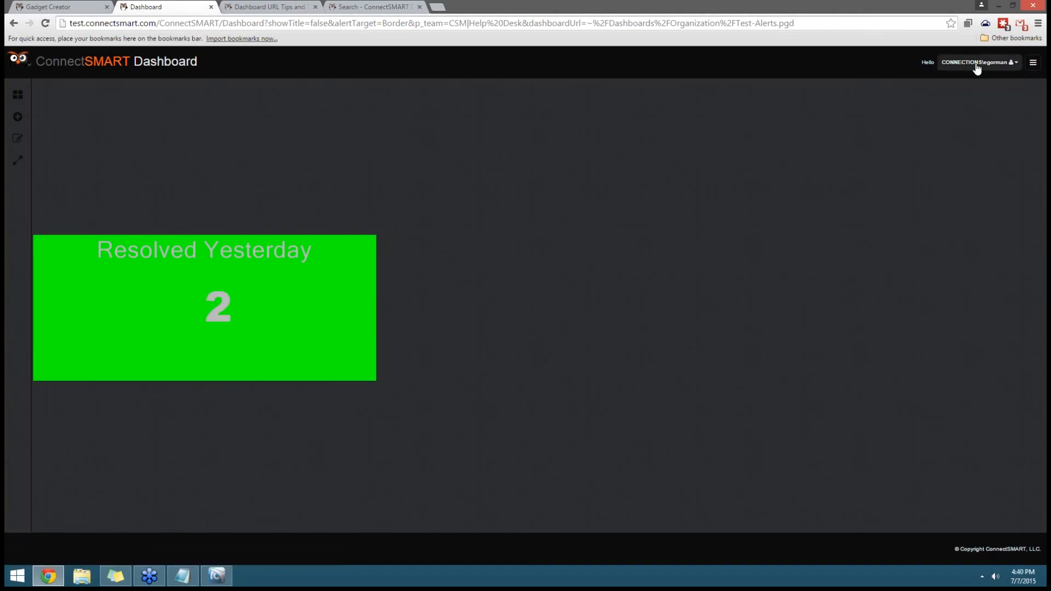
left_click(977, 64)
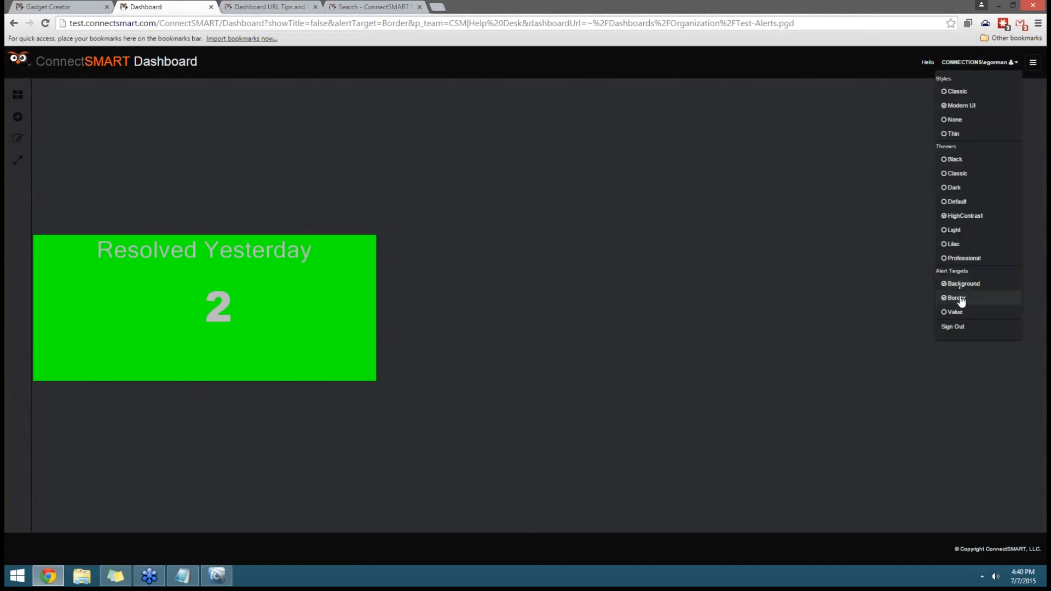
left_click(959, 299)
- Turn Border back on as an alert target and turn off Background
left_click(957, 62)
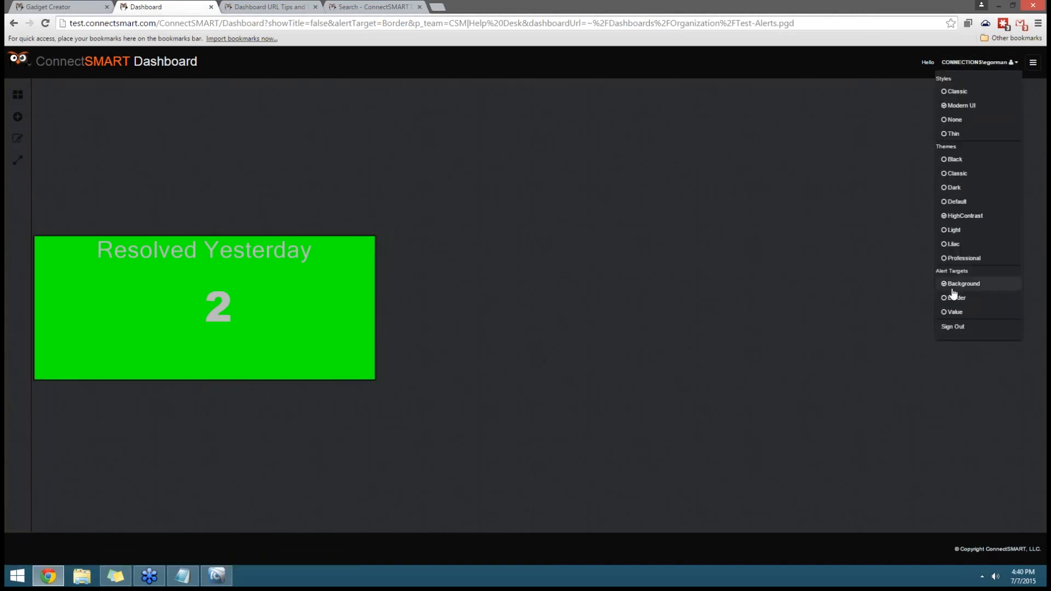
left_click(950, 296)
left_click(957, 64)
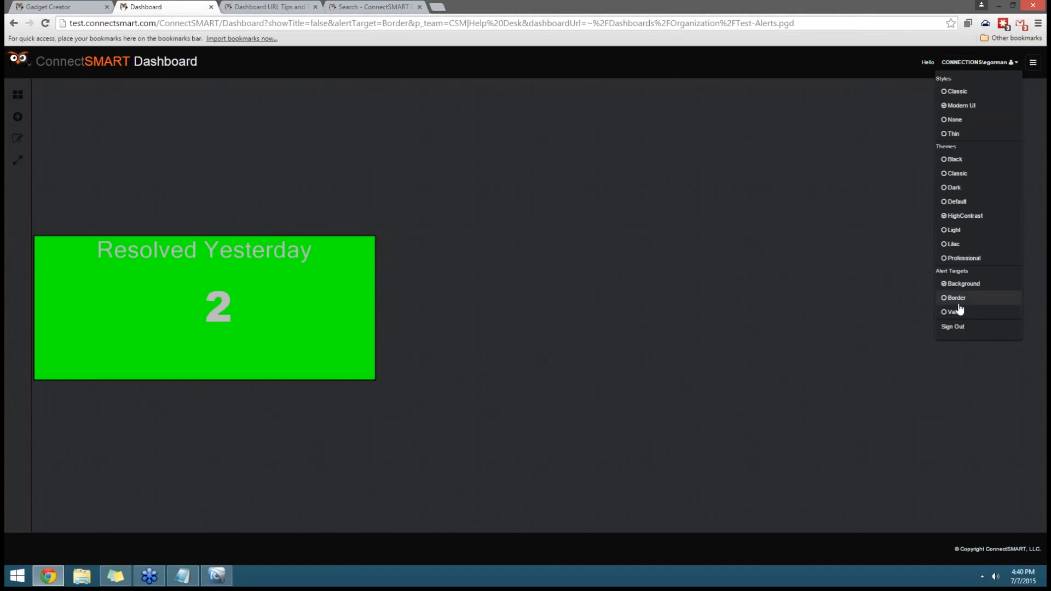
left_click(956, 298)
left_click(959, 65)
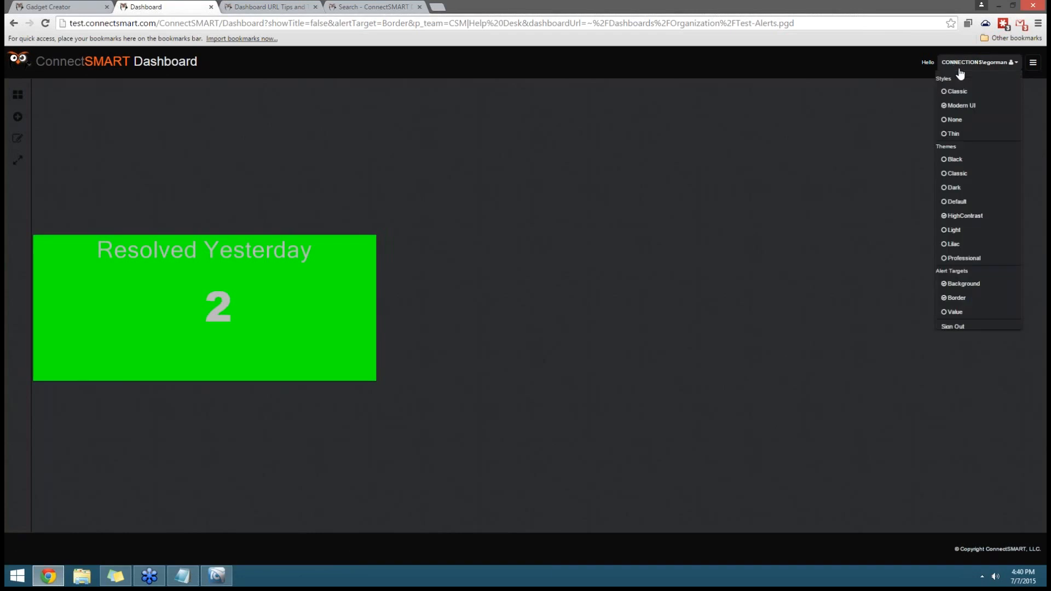
left_click(953, 287)
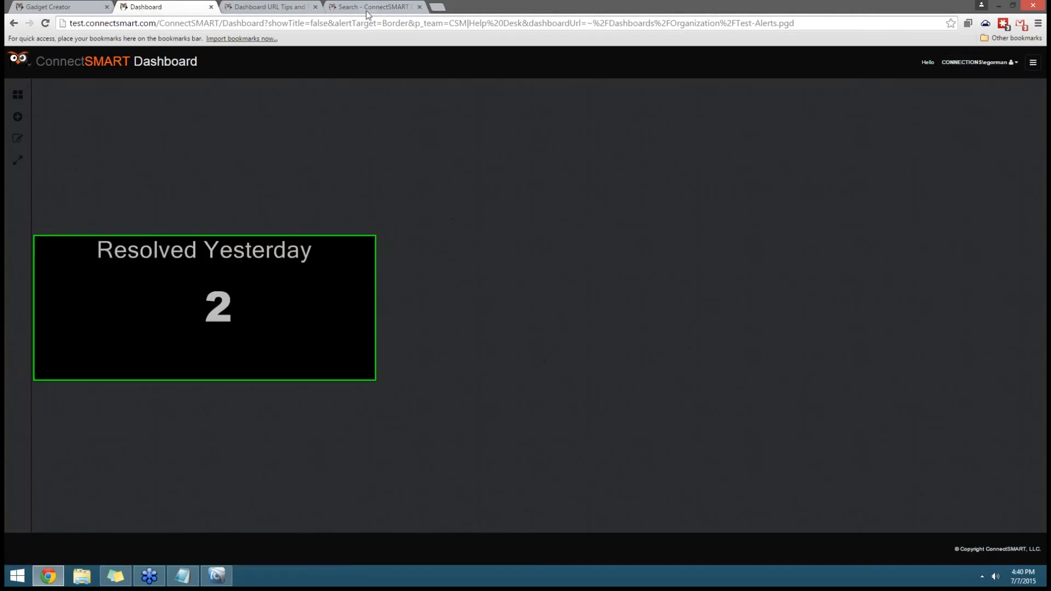
- Highlight the alertTarget=Border parameter in the Test-Alerts dashboard's URL
left_click(373, 25)
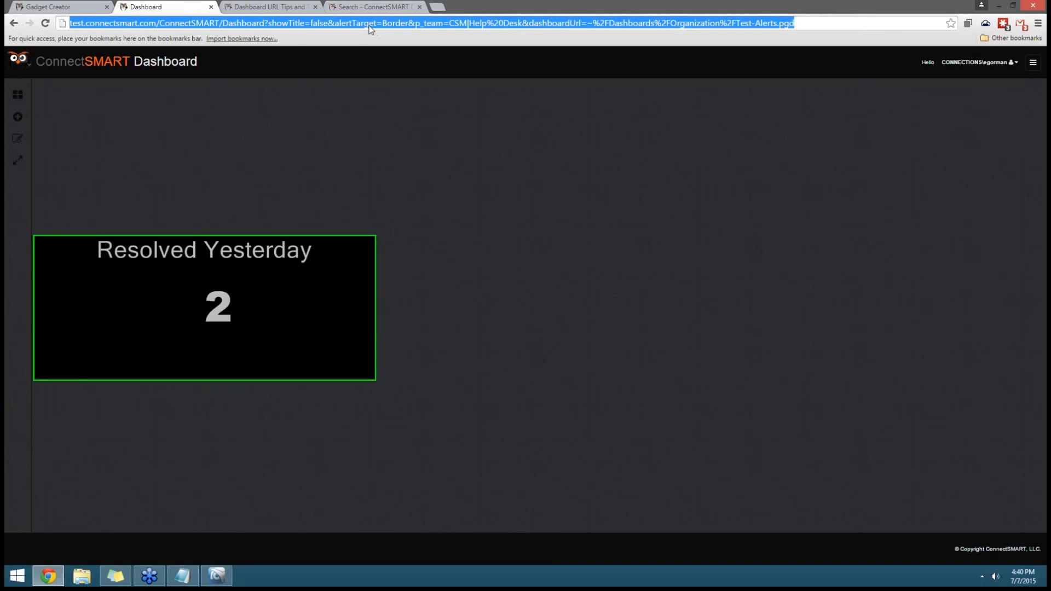
left_click(372, 23)
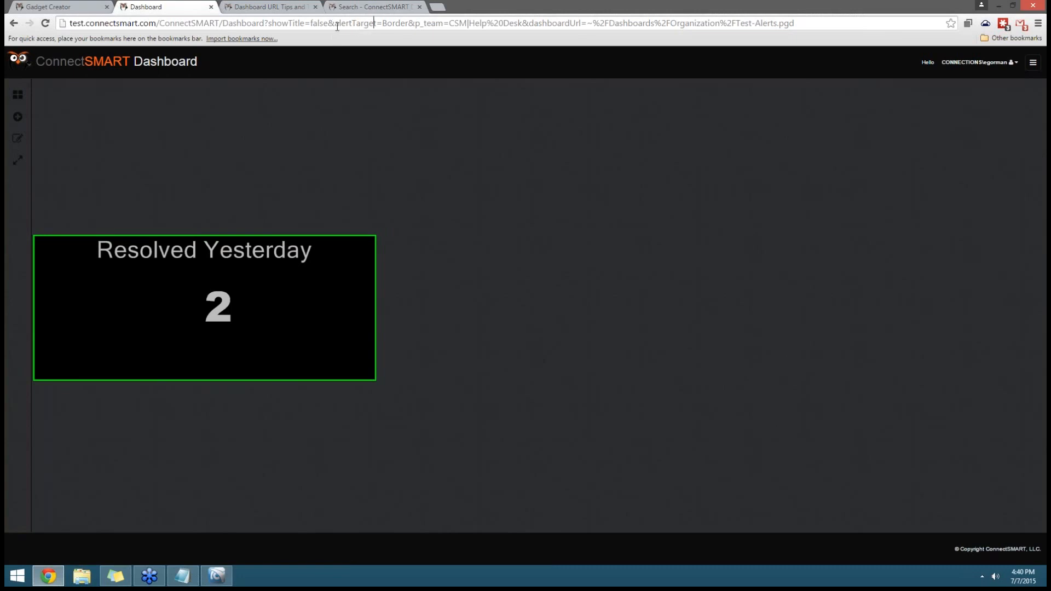
left_click_drag(333, 23, 410, 26)
left_click(408, 24)
- Switch to the Gadget Creator, open the published Resolved Yesterday gadget from the Test category for editing, and show its alerts
left_click(68, 7)
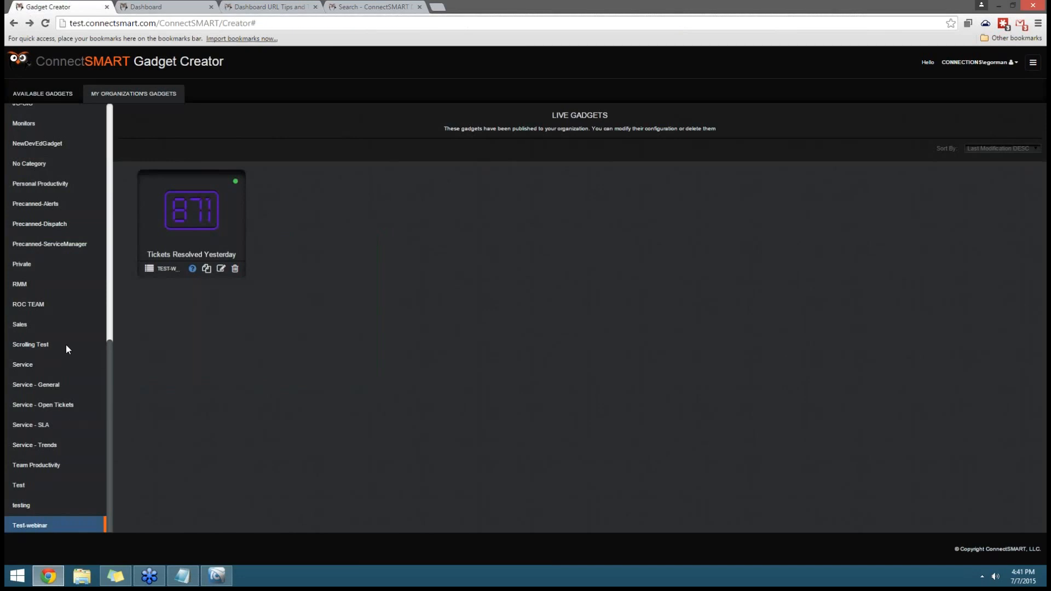
left_click(23, 364)
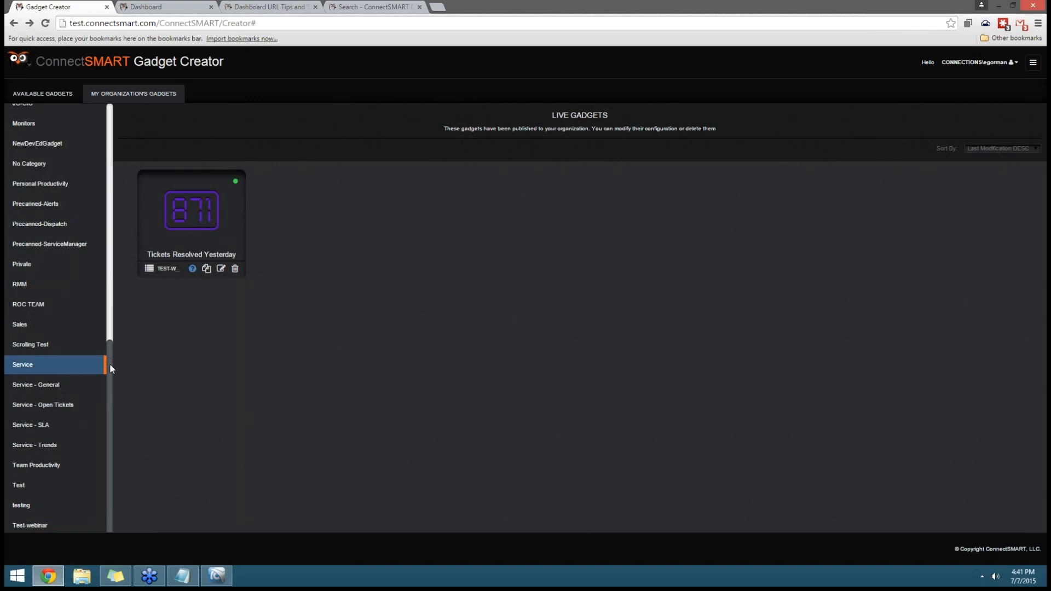
left_click(19, 483)
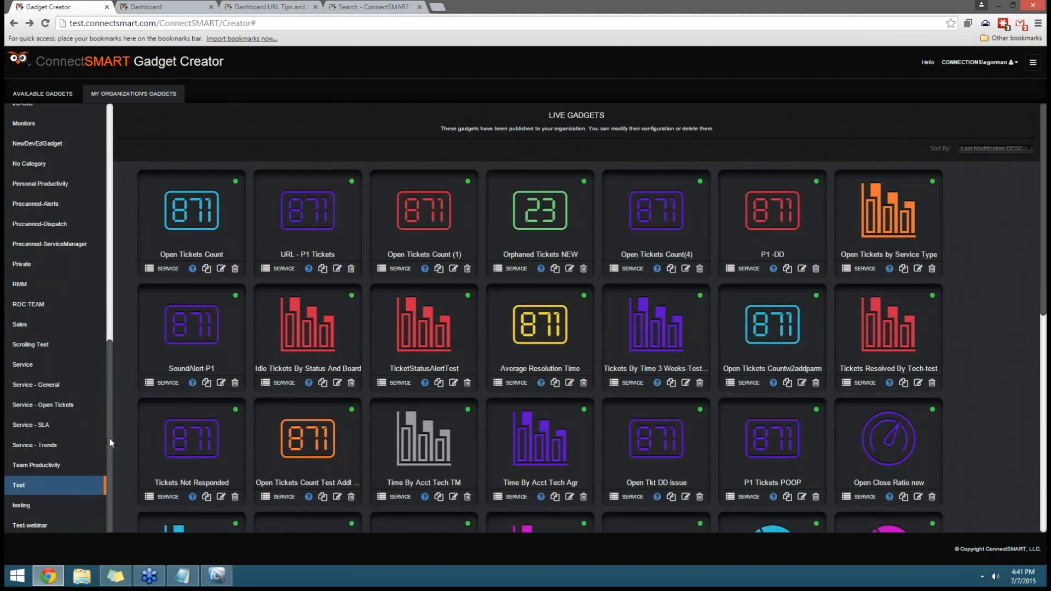
scroll(109, 438, "up", 1)
scroll(110, 434, "down", 2)
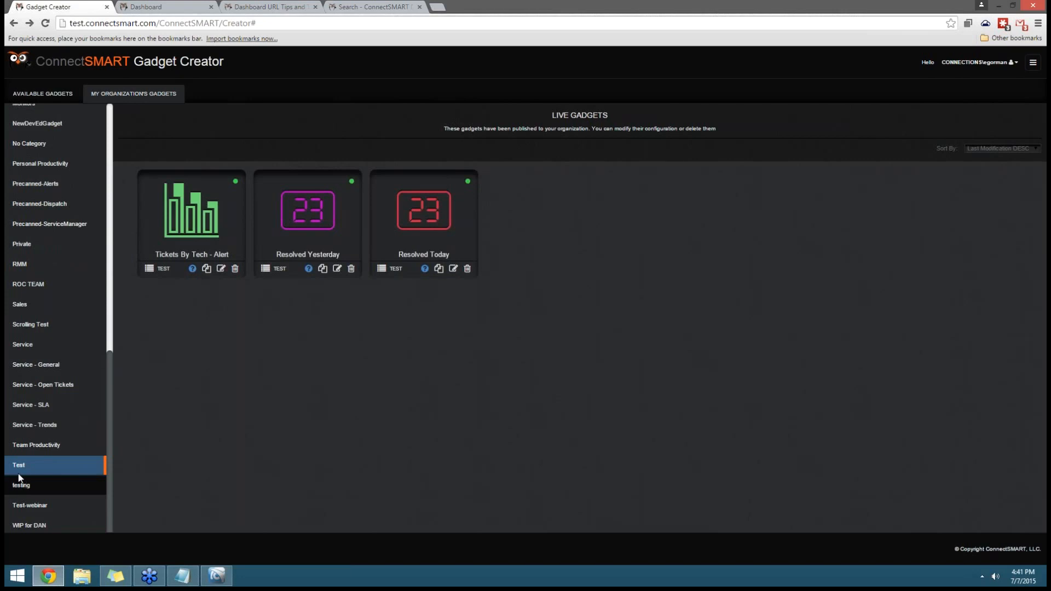
left_click(337, 268)
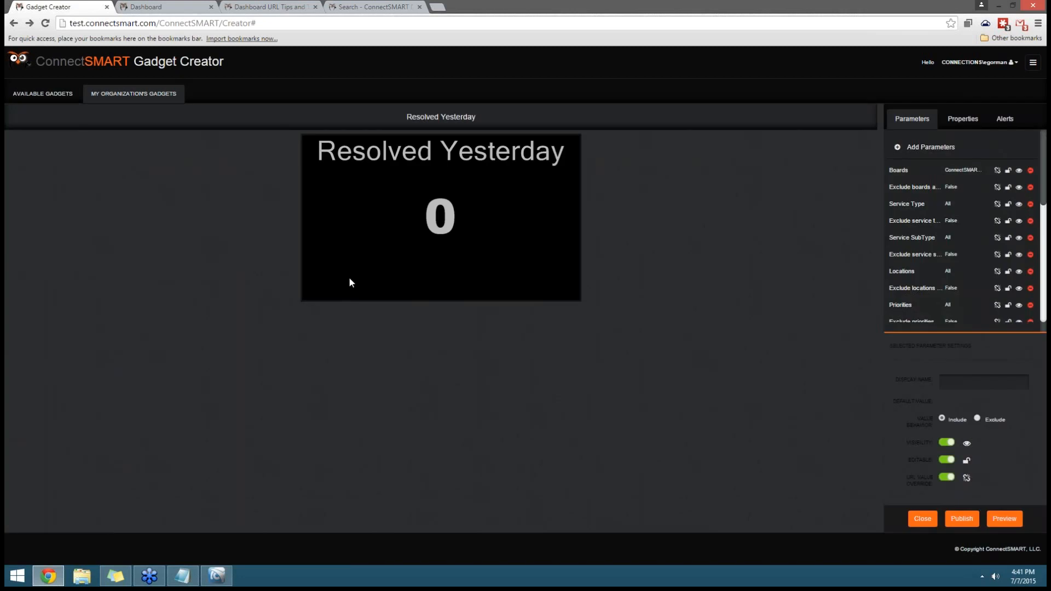
left_click(1005, 119)
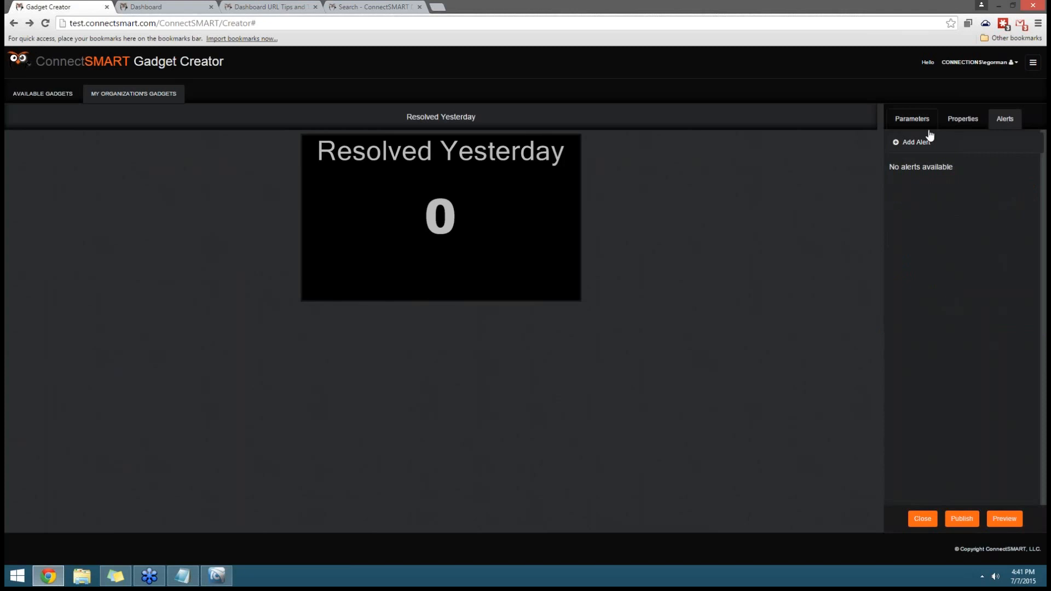
- Browse the available Service gadgets of the ConnectSMART for ConnectWise provider
left_click(49, 97)
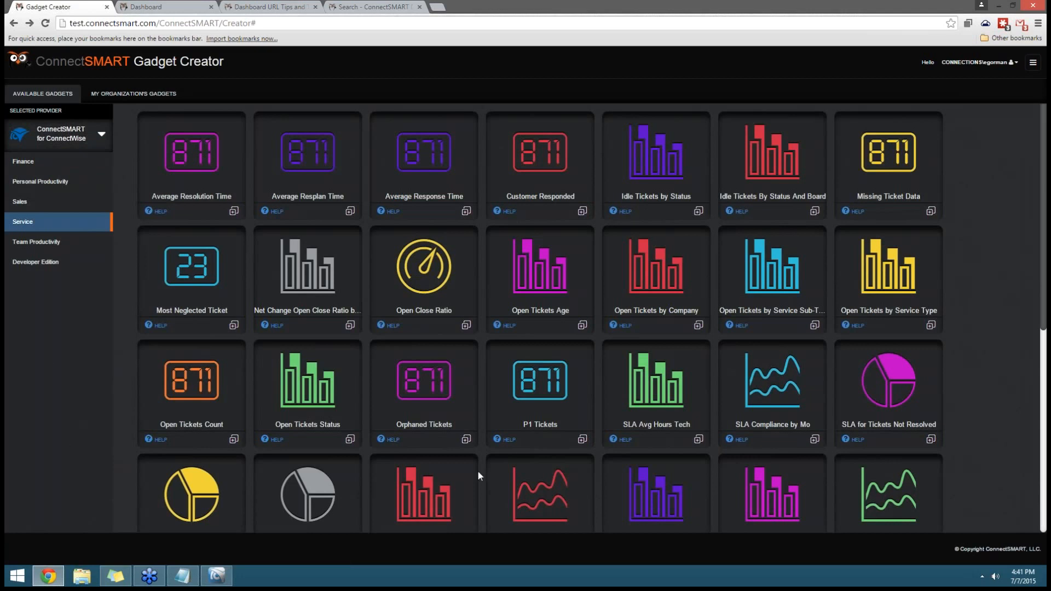
scroll(621, 353, "down", 7)
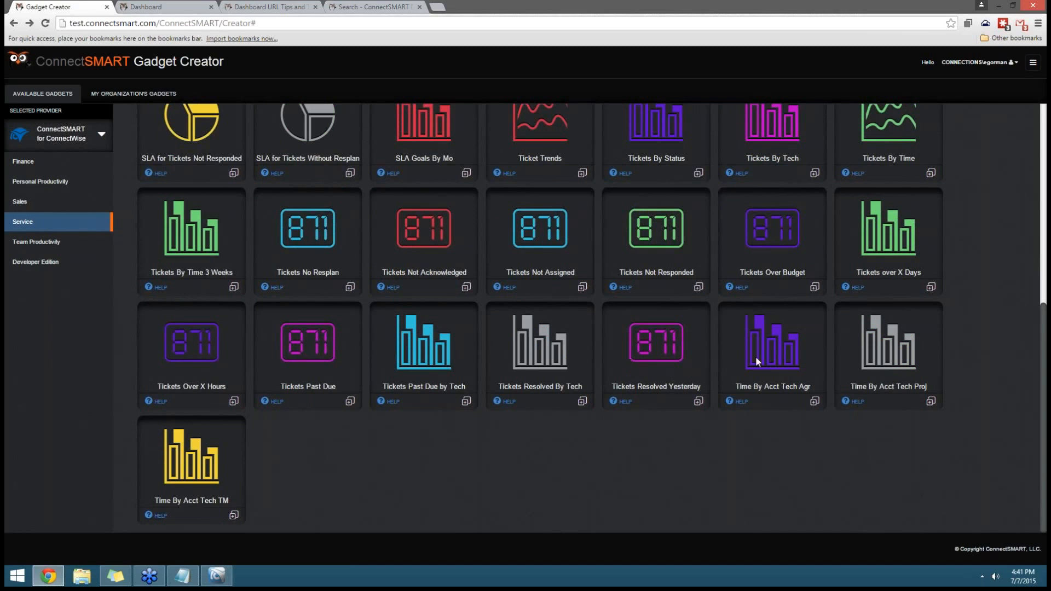
- Open docs.connectsmart.com in a new browser tab and search the documentation for "alert"
left_click(364, 7)
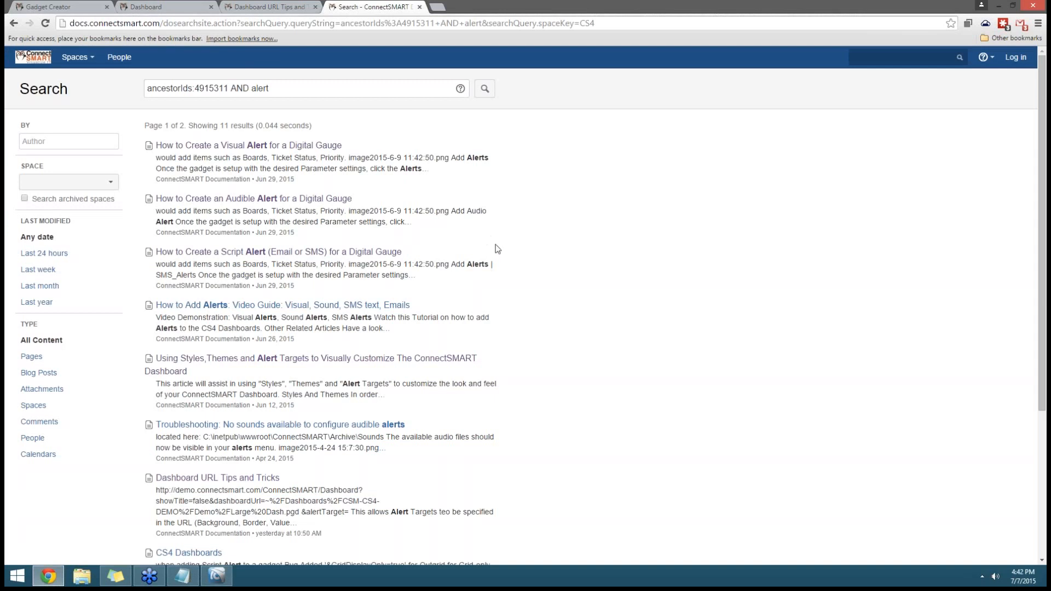
key("ctrl+t")
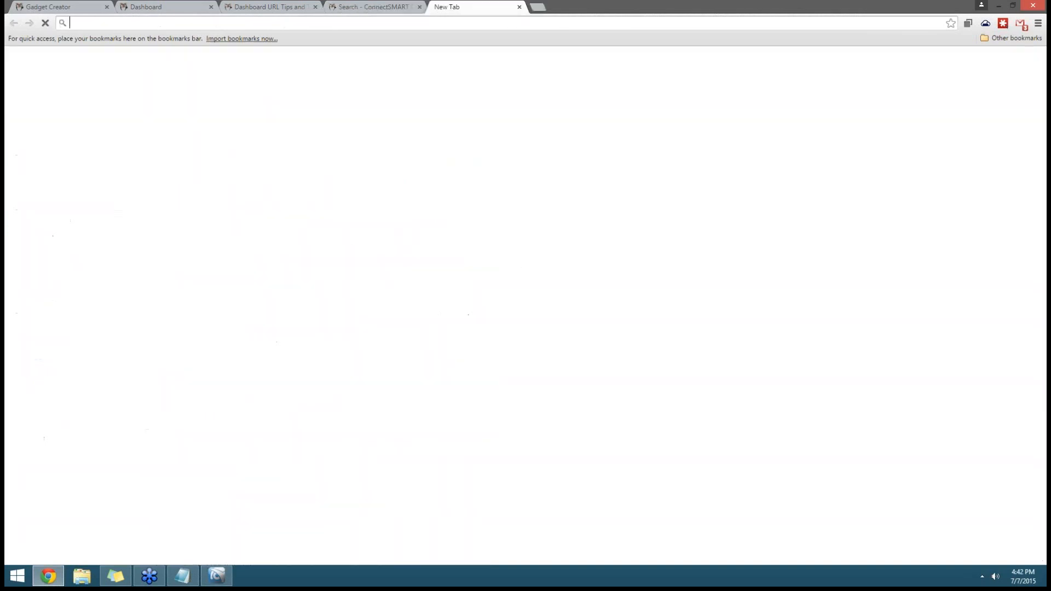
type("deo")
key("BackSpace")
key("BackSpace")
type("o")
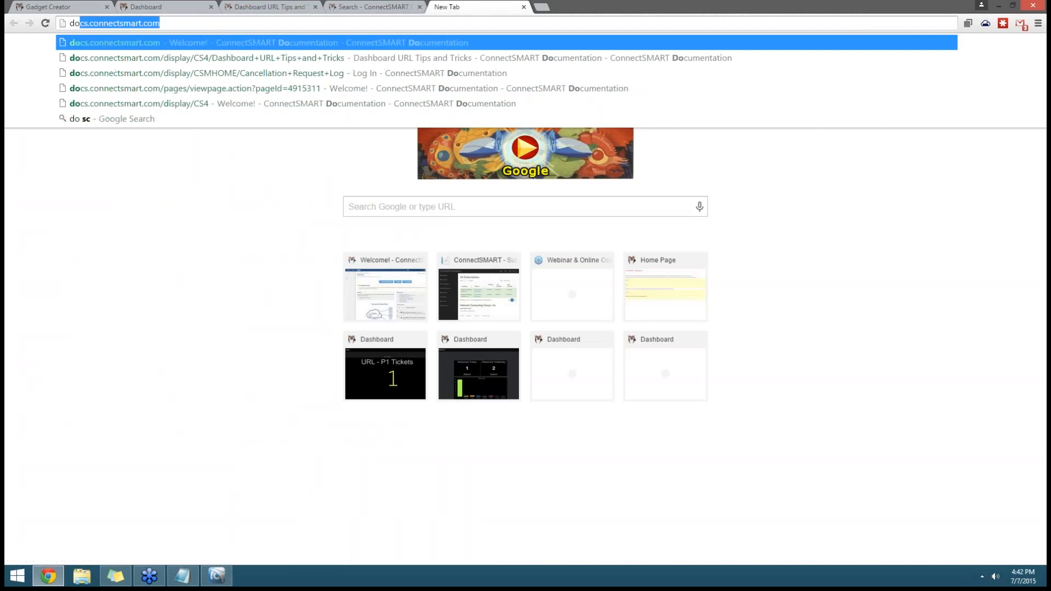
key("Return")
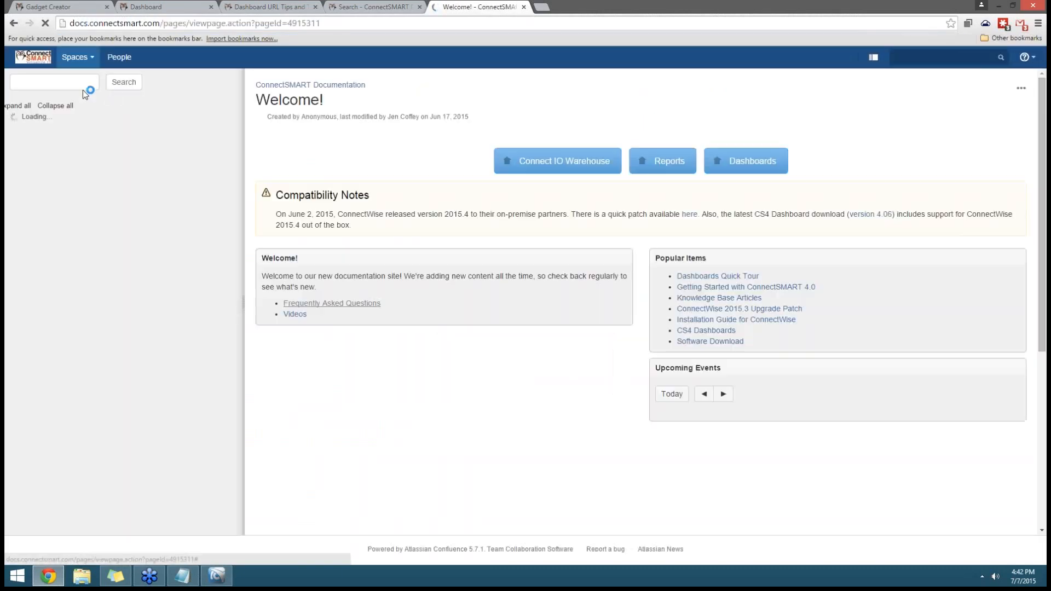
left_click(56, 82)
type("alert")
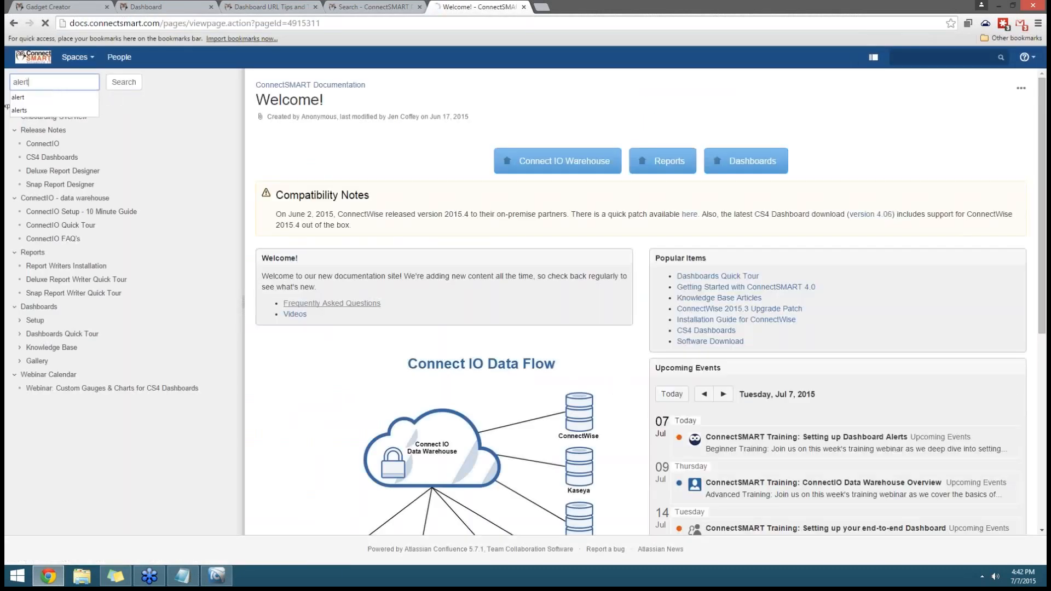
key("Return")
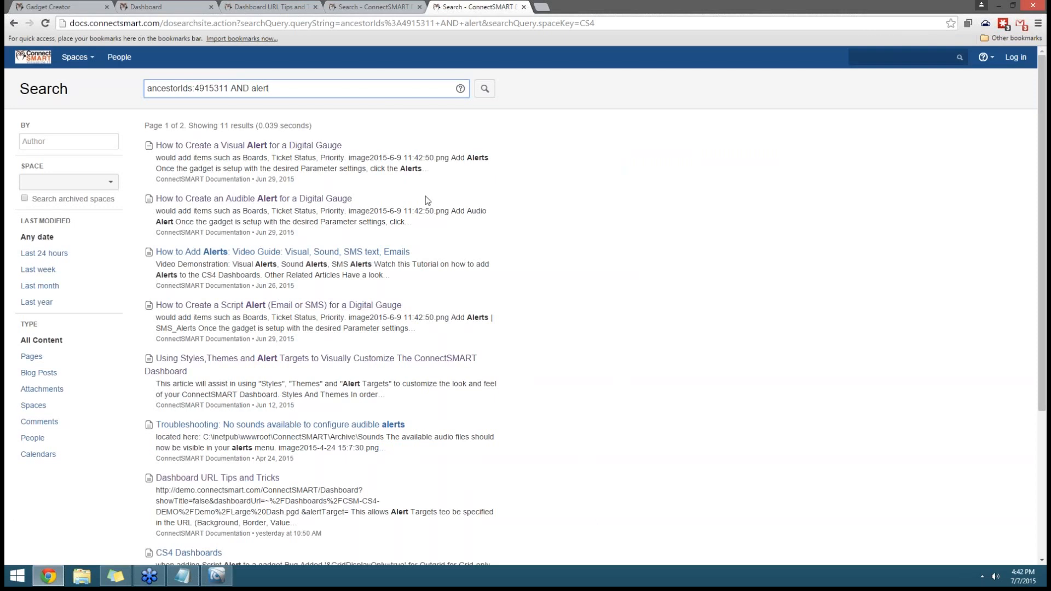
- Open the article on creating a script alert (Email or SMS) for a digital gauge and review its SMS mobile number section
left_click(253, 310)
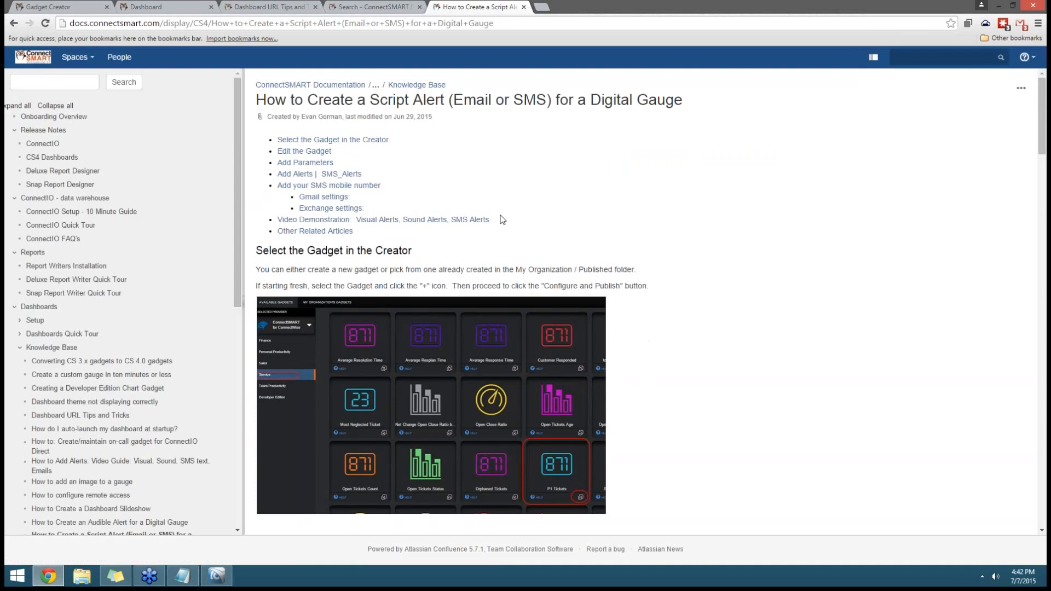
left_click(333, 185)
scroll(492, 324, "up", 6)
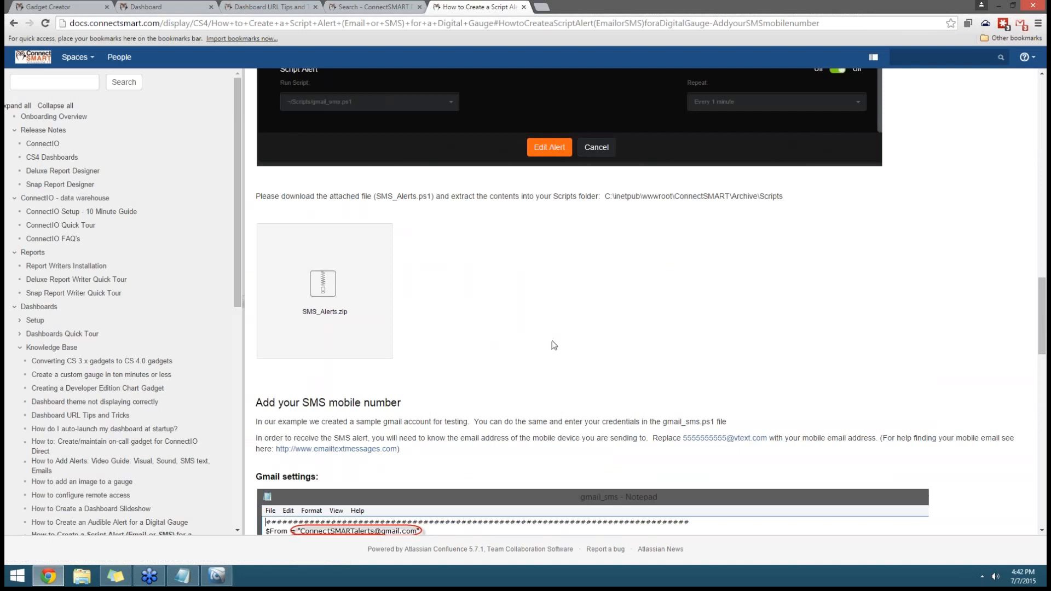
scroll(588, 322, "up", 6)
scroll(588, 322, "up", 15)
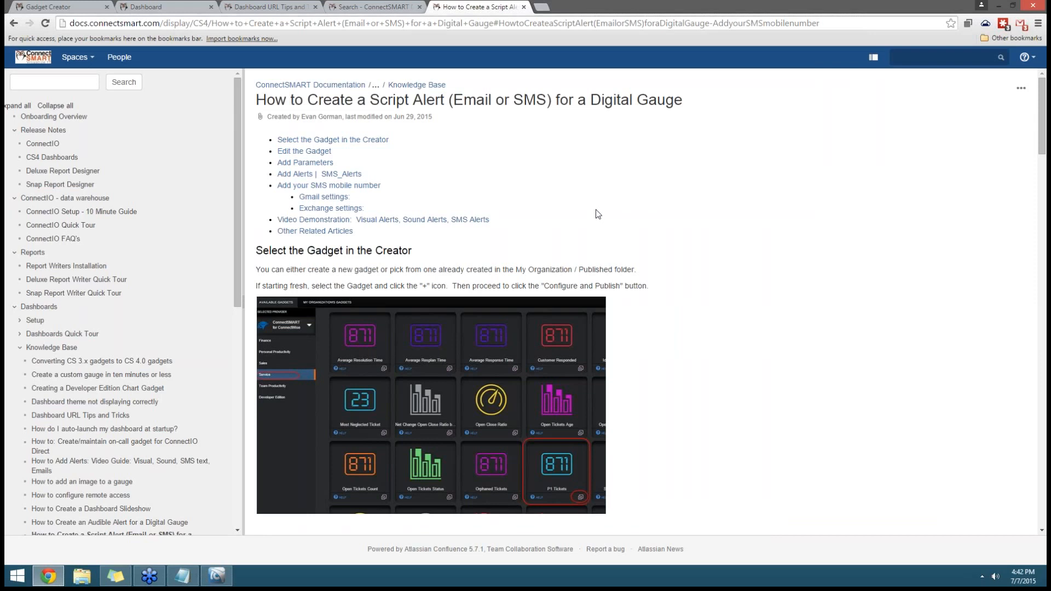
- Return to the Gadget Creator and add the available P1 Tickets gadget to the organization's gadgets for configuring and publishing
left_click(253, 7)
left_click(145, 7)
left_click(48, 7)
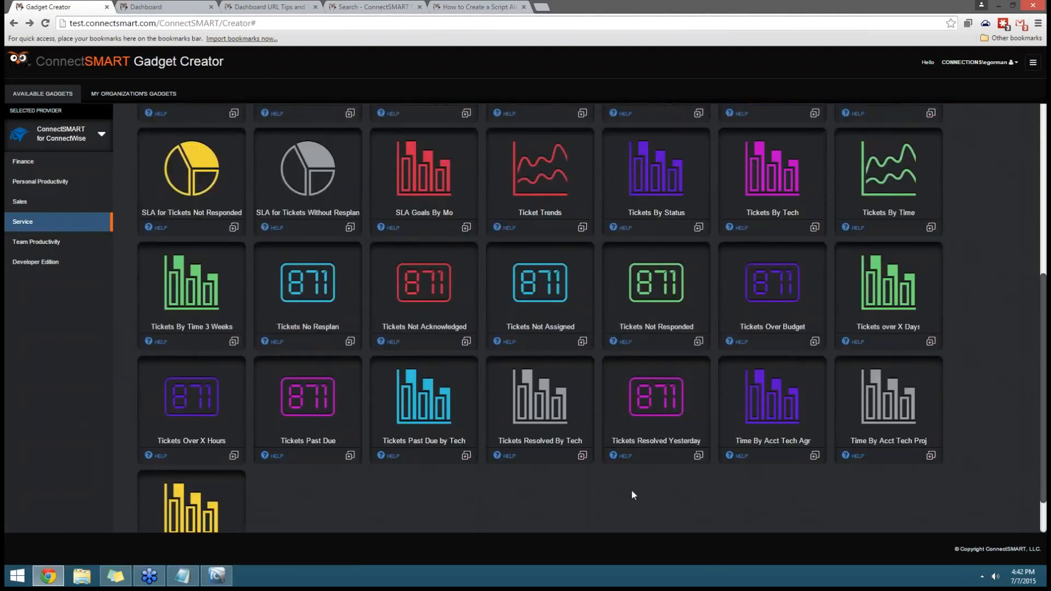
scroll(744, 414, "up", 3)
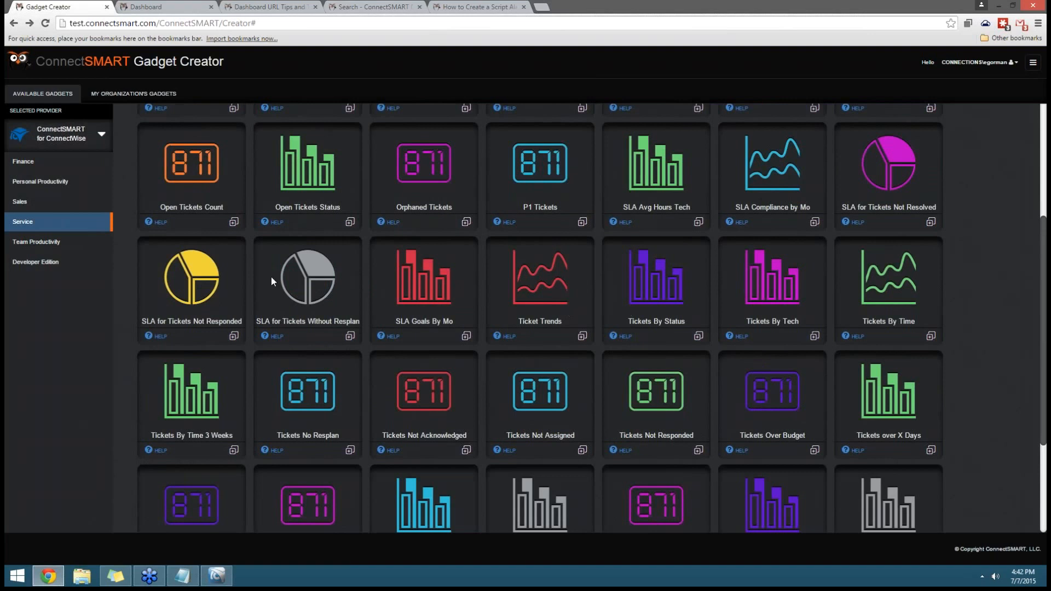
scroll(489, 332, "up", 1)
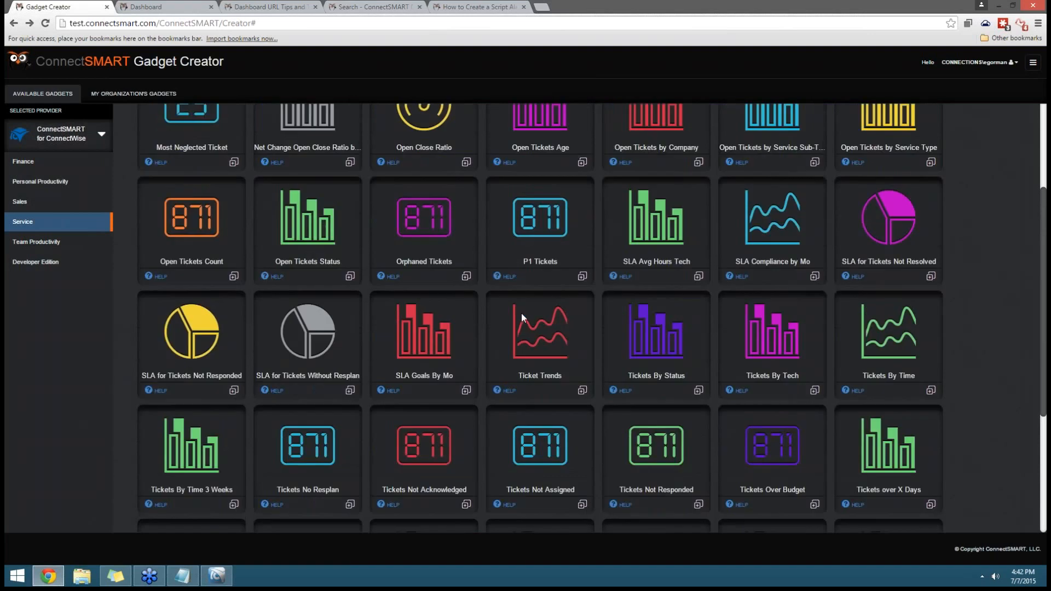
left_click(581, 277)
left_click(979, 523)
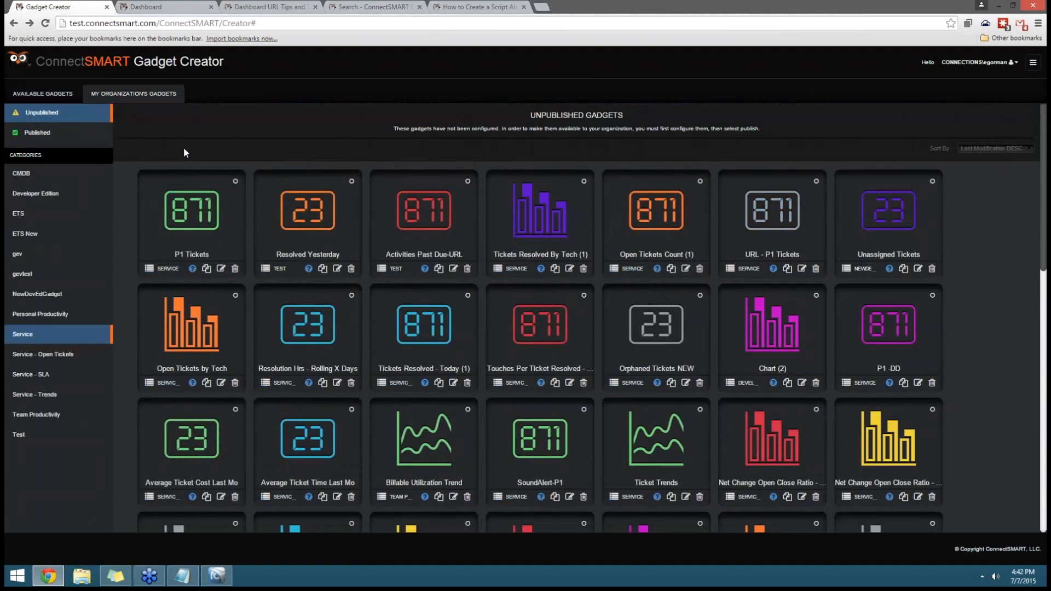
- Open the newly added P1 Tickets gadget for editing from the unpublished Service gadgets
left_click(37, 133)
left_click(41, 112)
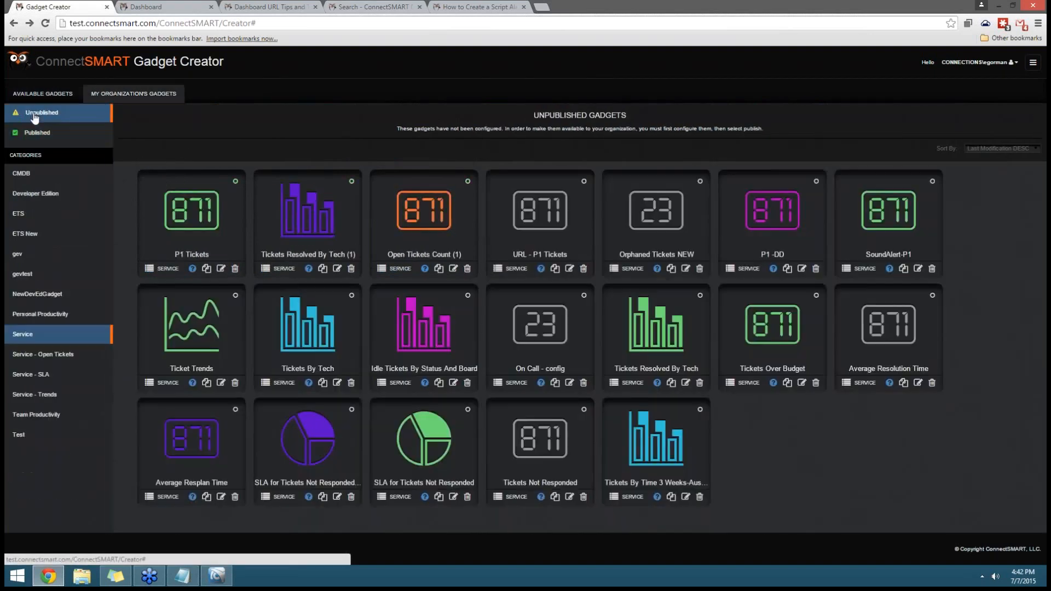
left_click(221, 269)
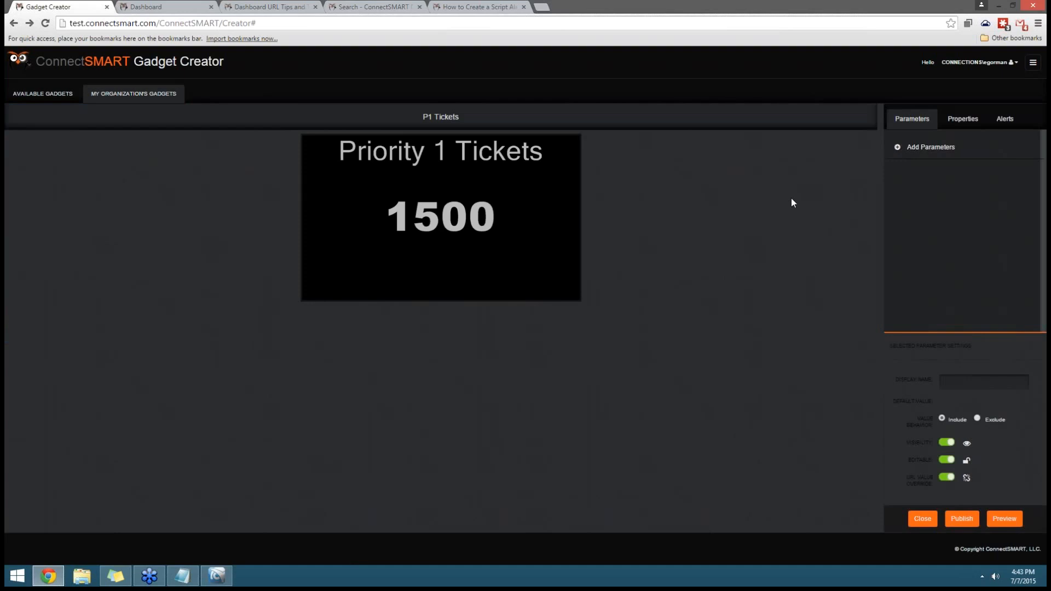
- Add the Boards, Priority and Color Condition parameters to the P1 Tickets gadget
left_click(941, 151)
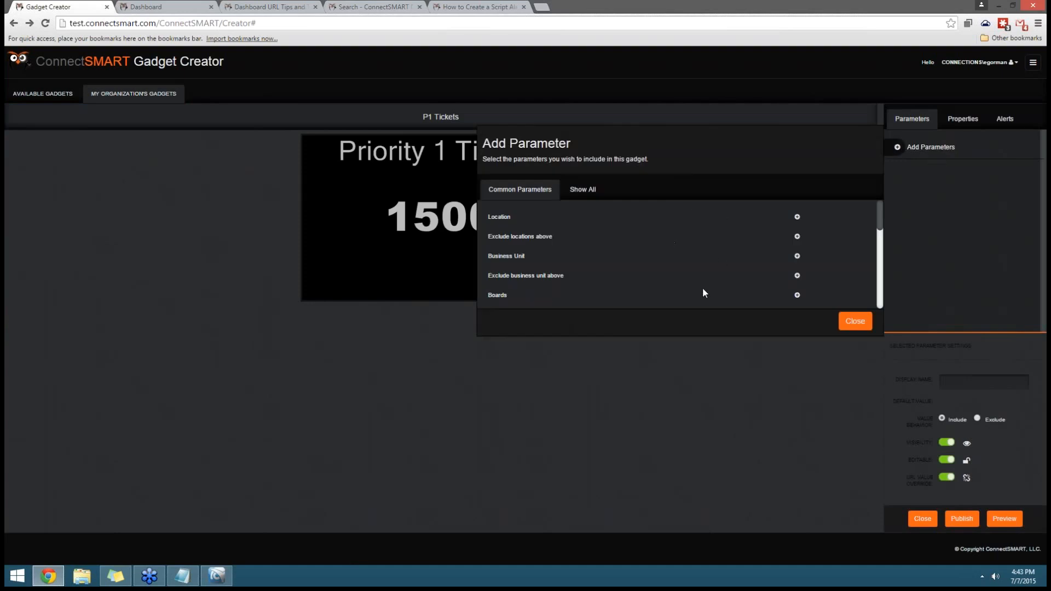
left_click(797, 295)
scroll(720, 269, "down", 1)
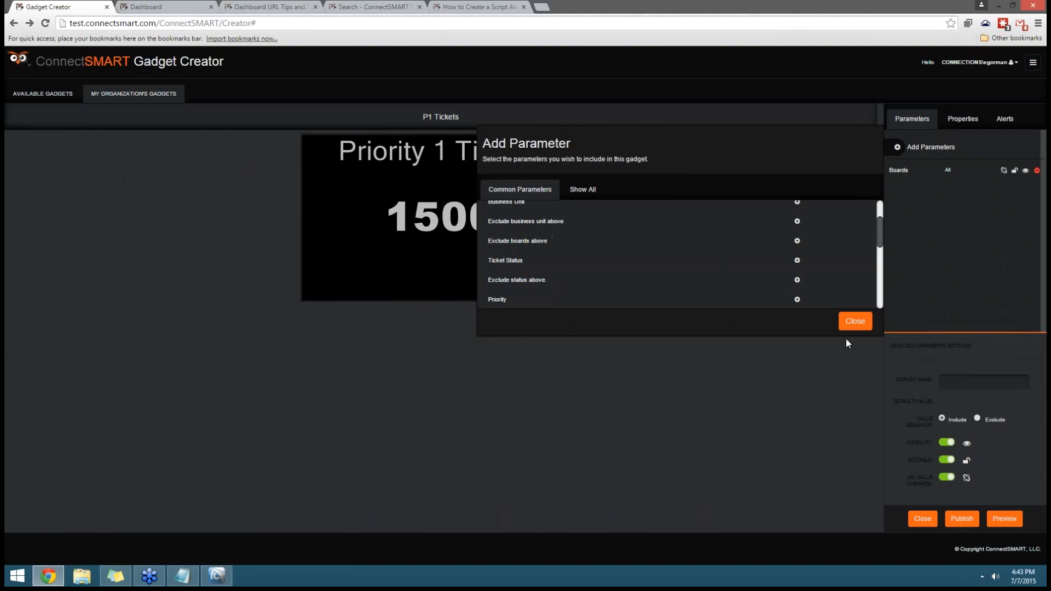
left_click(797, 299)
scroll(729, 256, "down", 3)
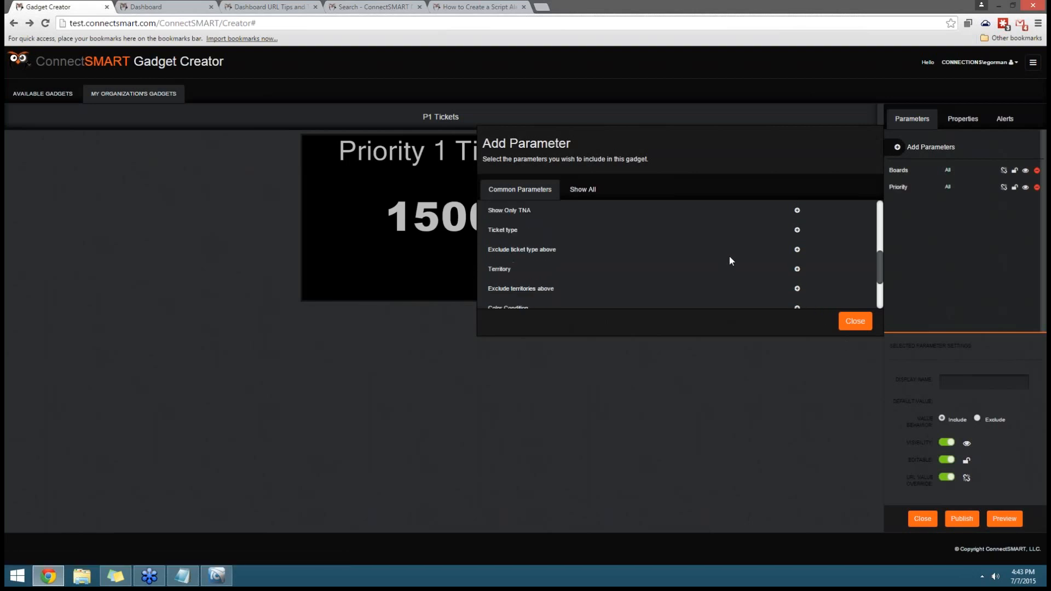
left_click(797, 254)
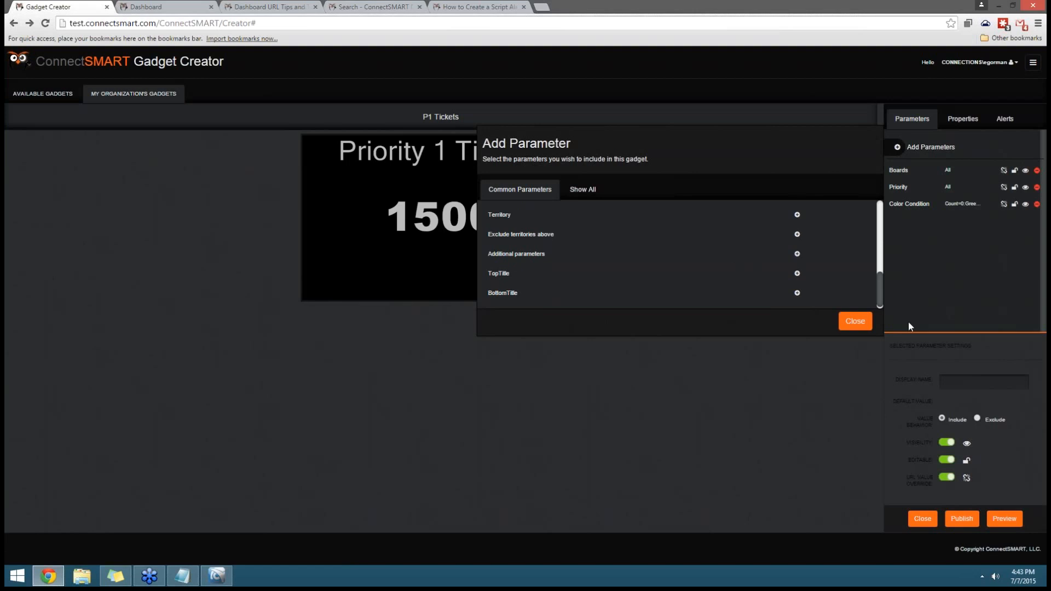
left_click(855, 320)
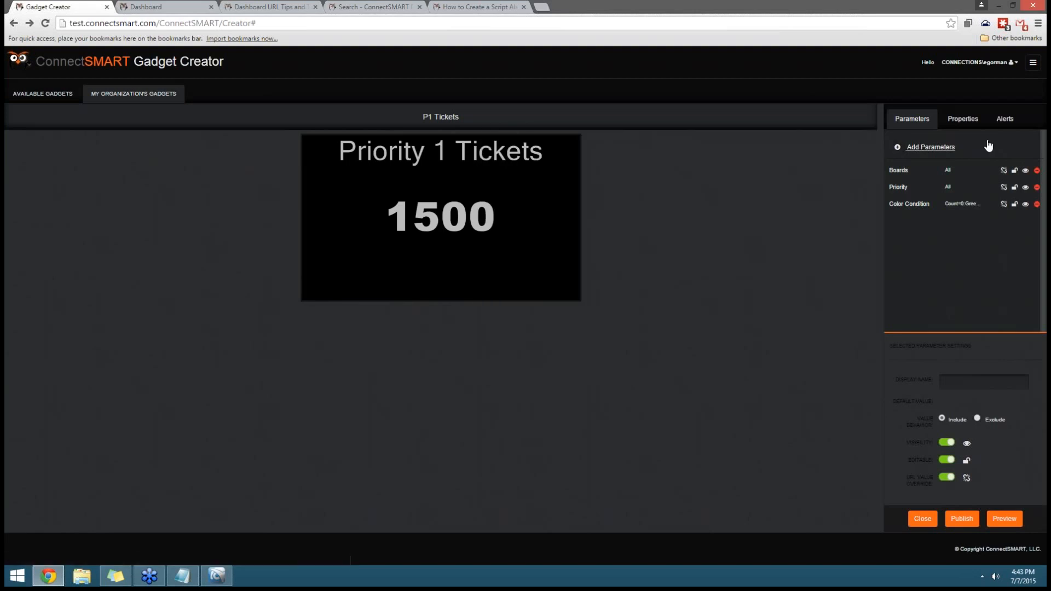
- Set the Boards parameter's default value to the ConnectSMART admin board only
left_click(895, 179)
left_click(1012, 404)
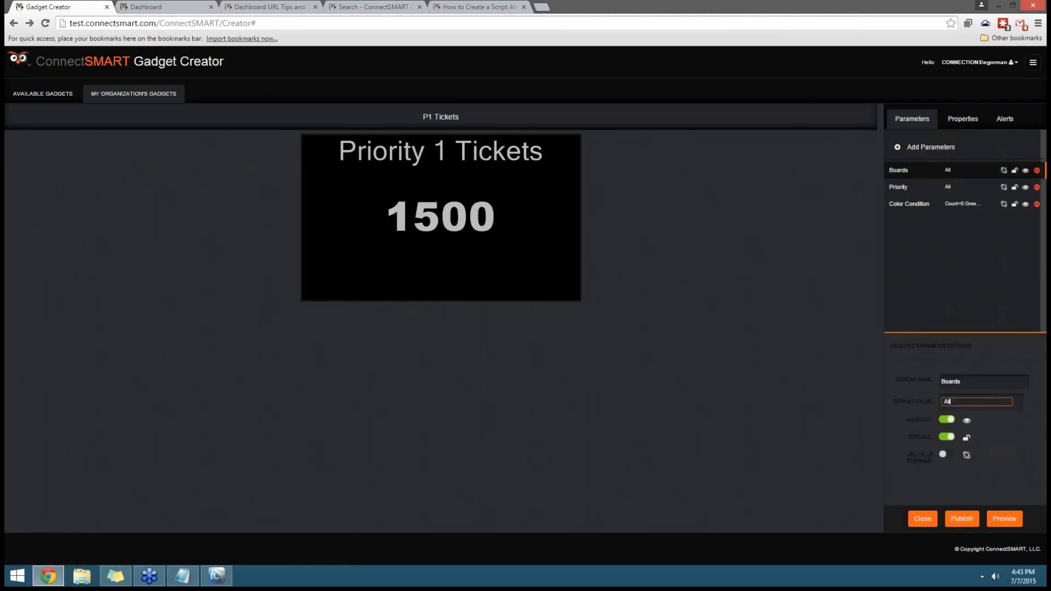
scroll(1024, 446, "down", 5)
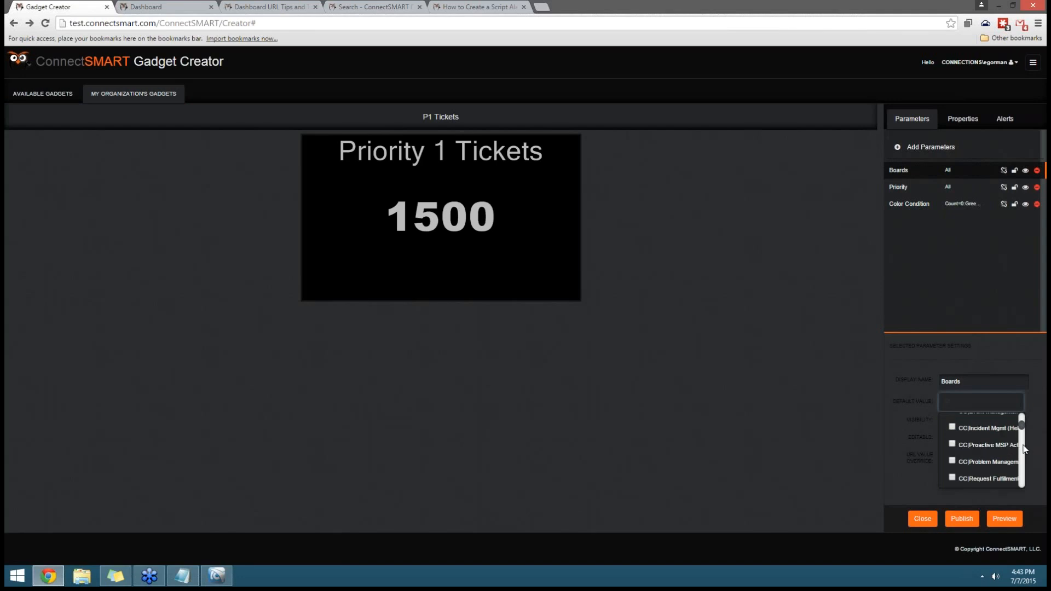
scroll(1022, 431, "down", 4)
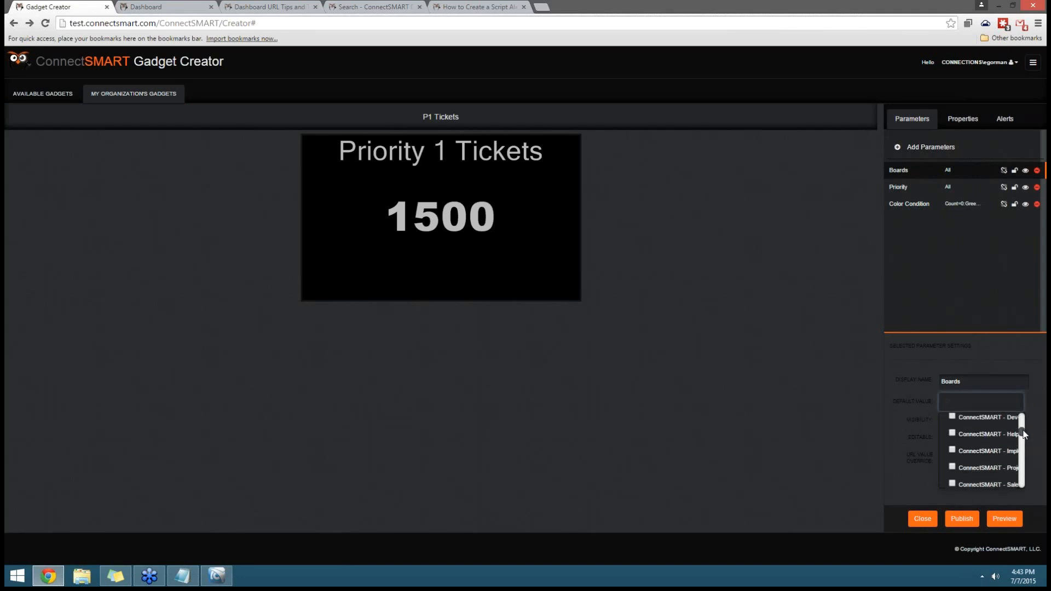
scroll(1023, 437, "up", 3)
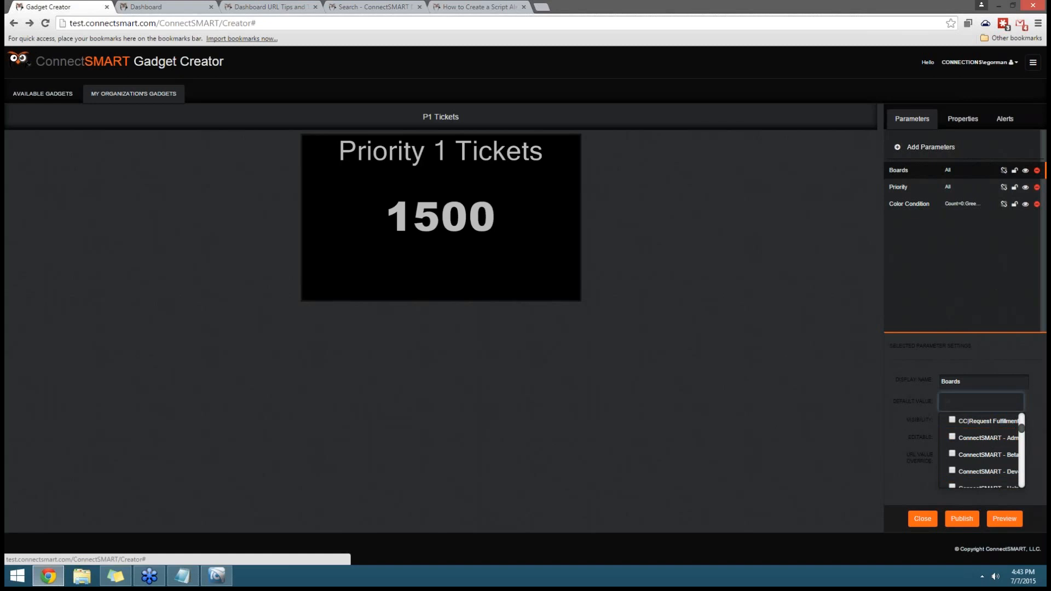
left_click(947, 438)
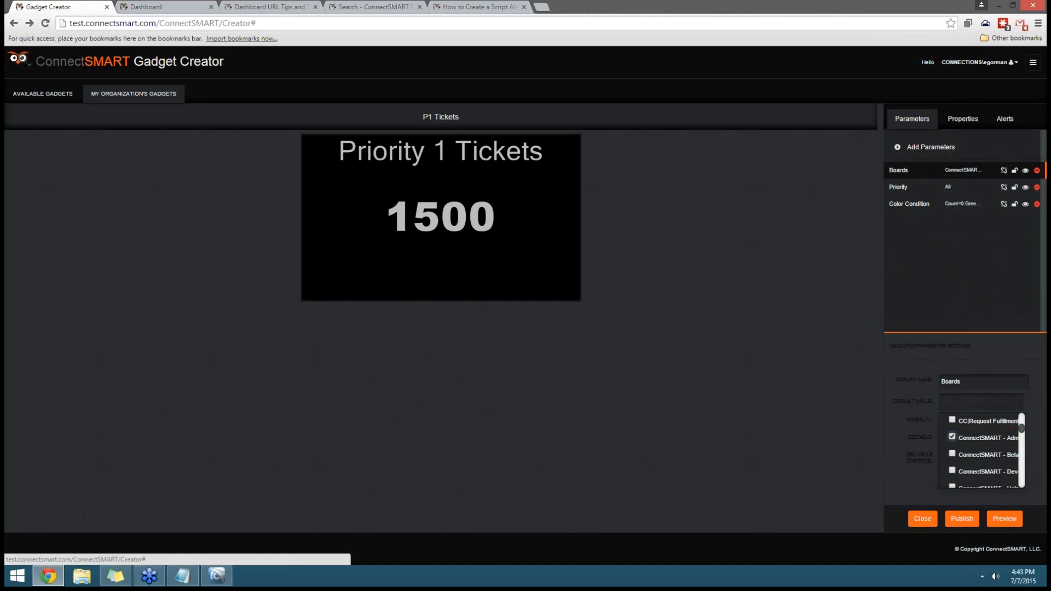
- Set the Priority parameter's default value to 1 - Emergency
left_click(901, 189)
left_click(992, 403)
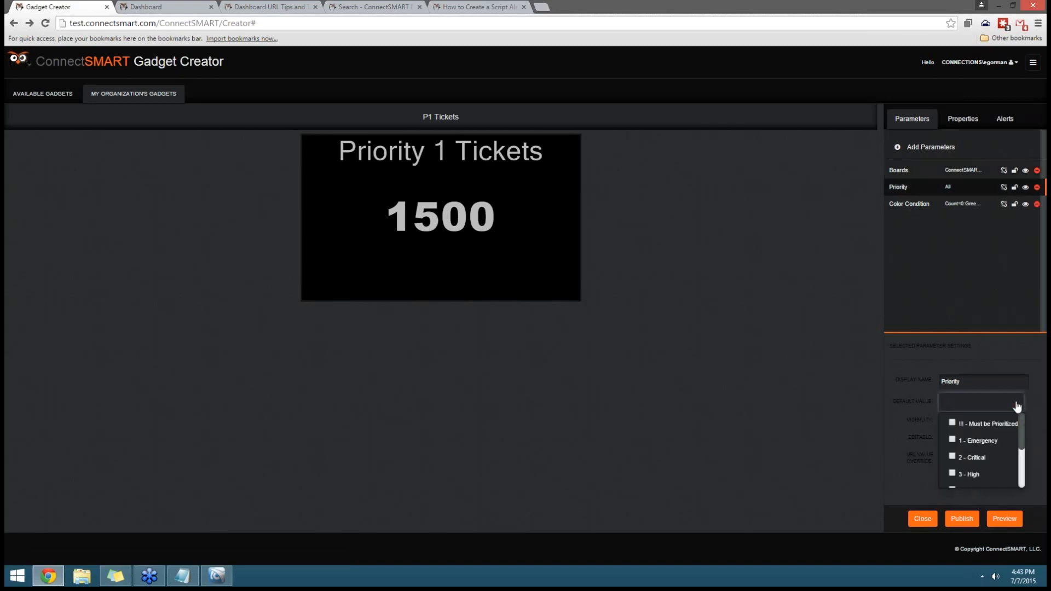
left_click(959, 444)
left_click(987, 383)
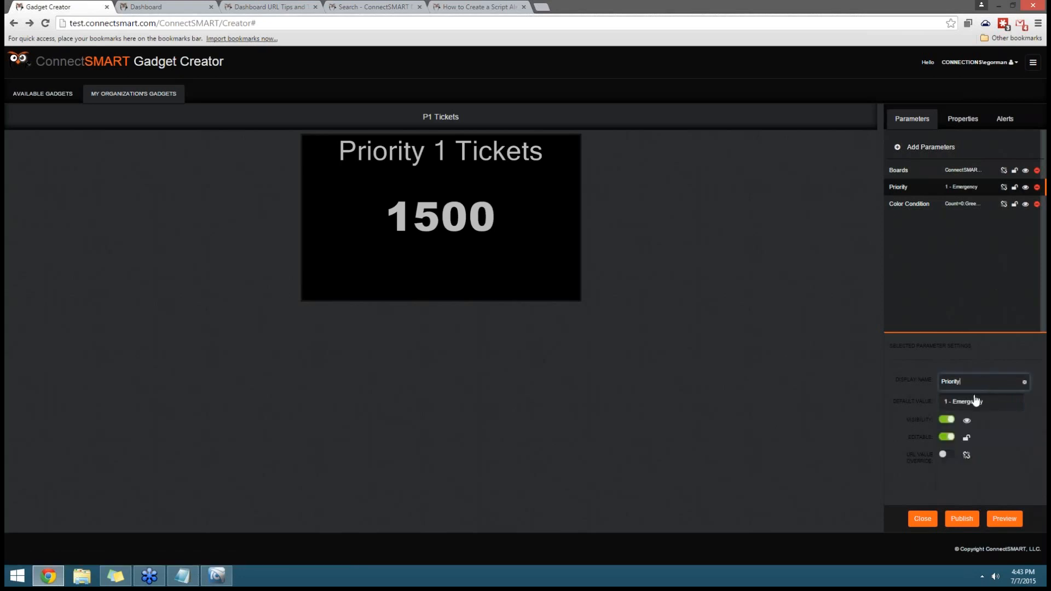
- Replace the Color Condition parameter's default value with 1=1 and preview the gadget
left_click(925, 211)
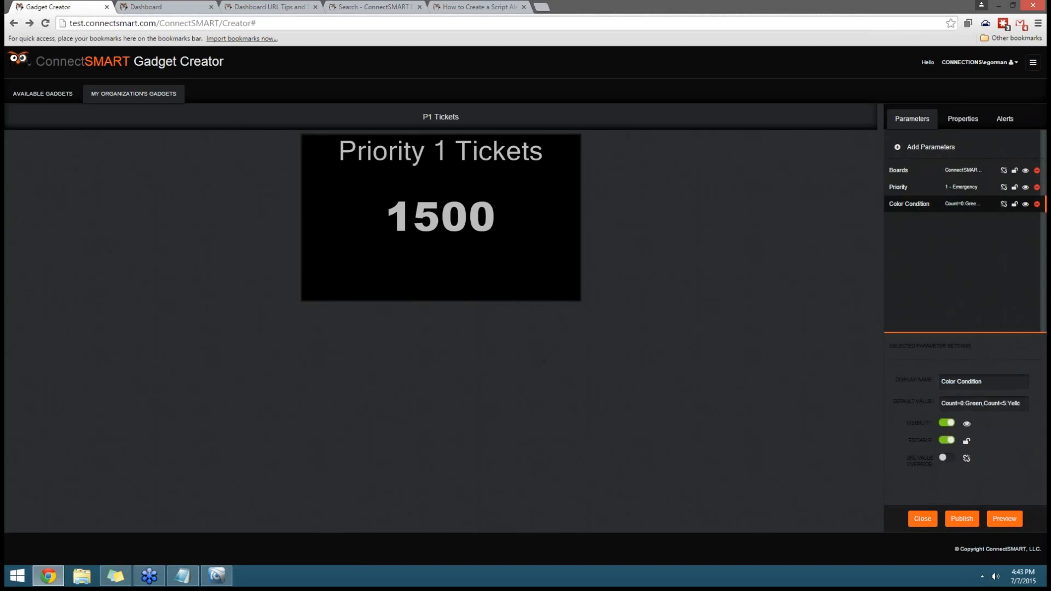
left_click(946, 403)
key("ctrl+a")
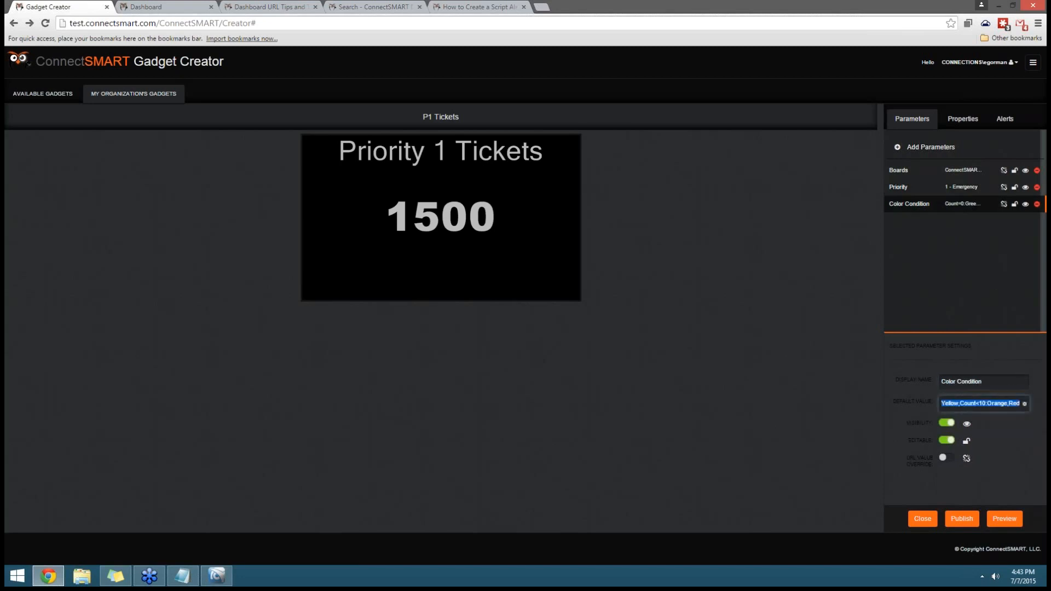
type("1=1")
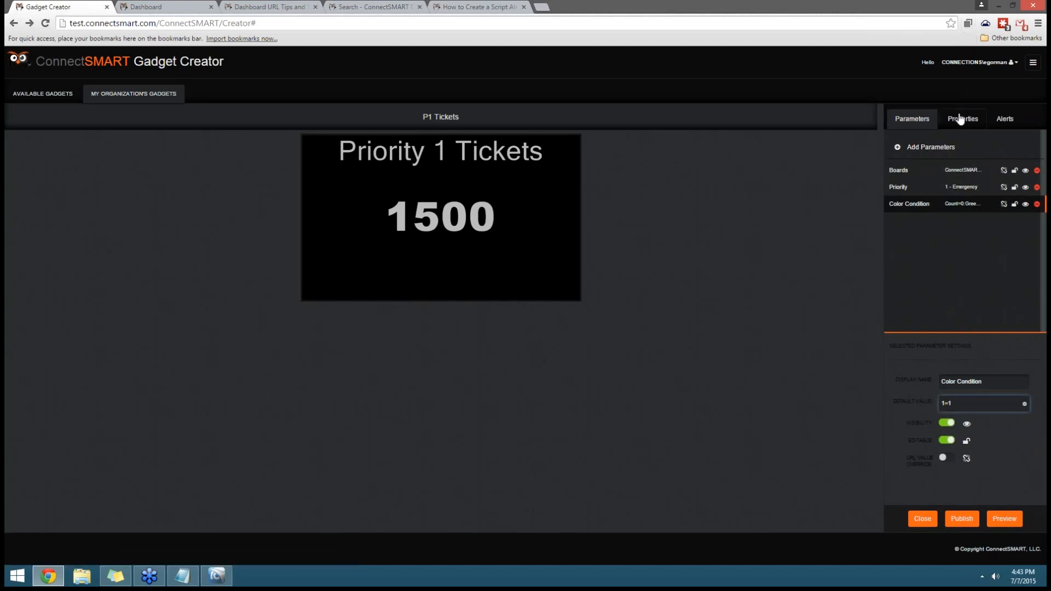
left_click(1004, 518)
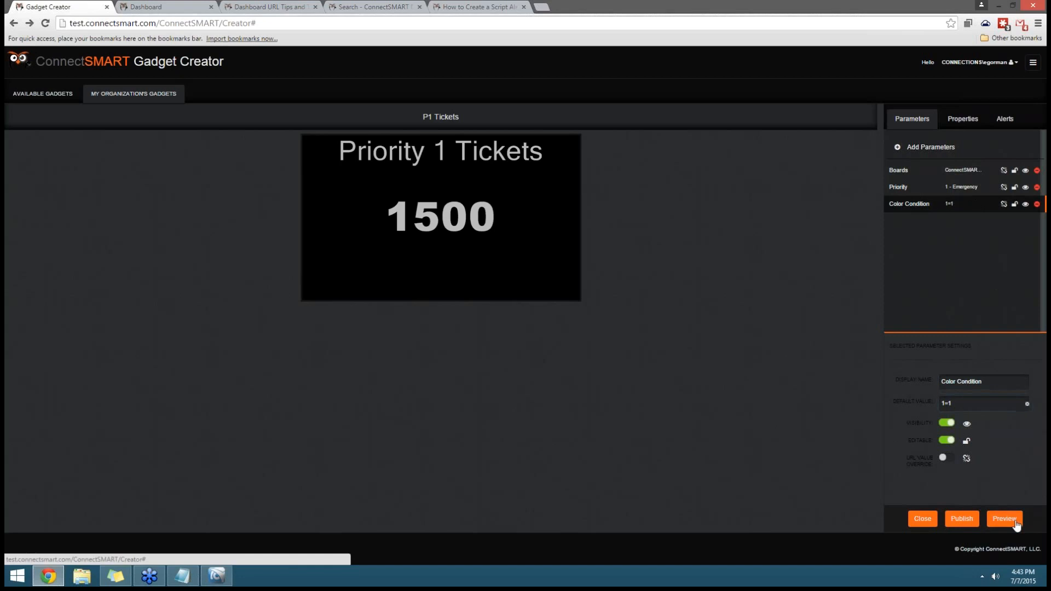
- Change the gadget's category property to Test-webinar
left_click(962, 120)
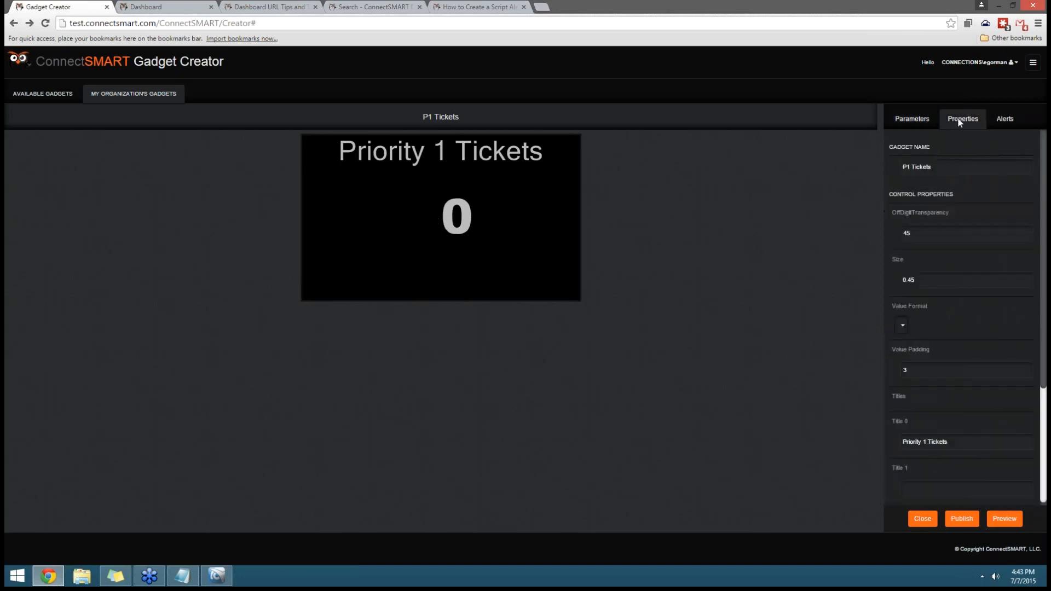
scroll(982, 321, "down", 2)
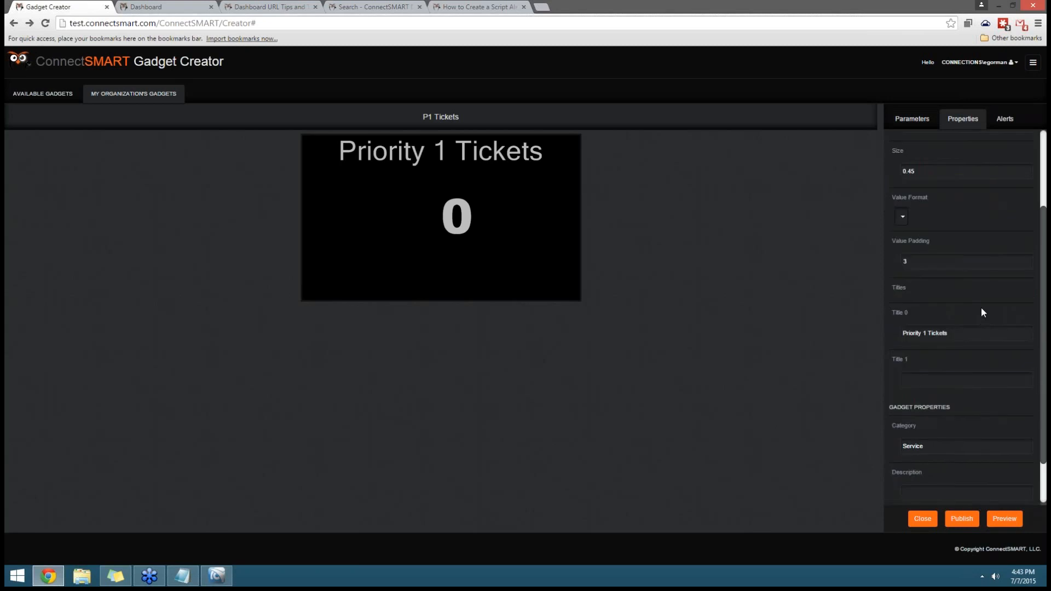
double_click(948, 446)
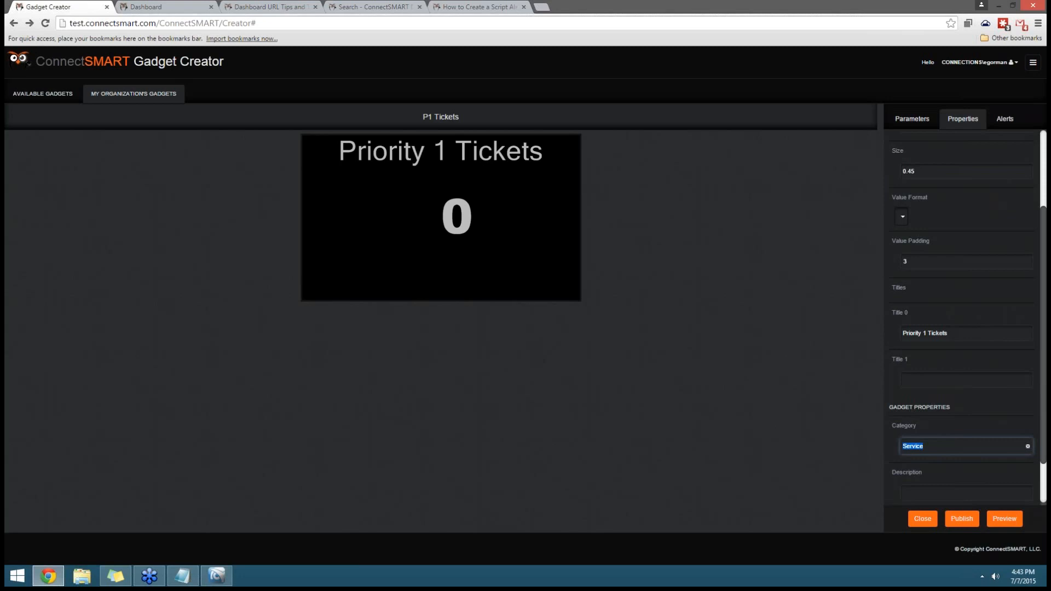
type("Test-webinar")
- Set the gadget's Title 0 to P1 and Title 1 to Admin
scroll(974, 324, "up", 2)
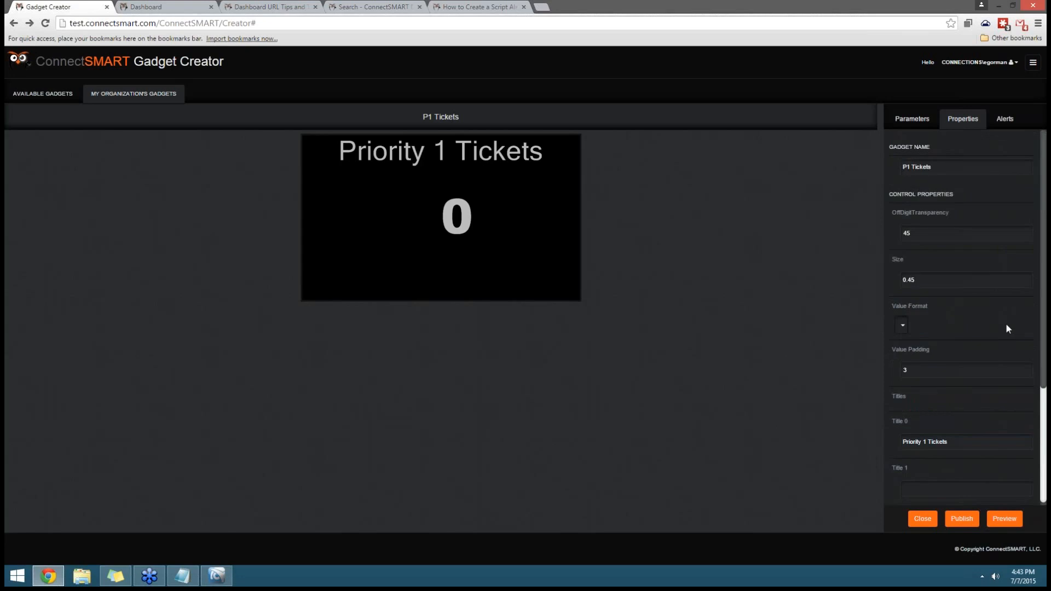
left_click(966, 443)
key("ctrl+shift+Left")
key("BackSpace")
key("ctrl+a")
type("P")
scroll(961, 378, "down", 1)
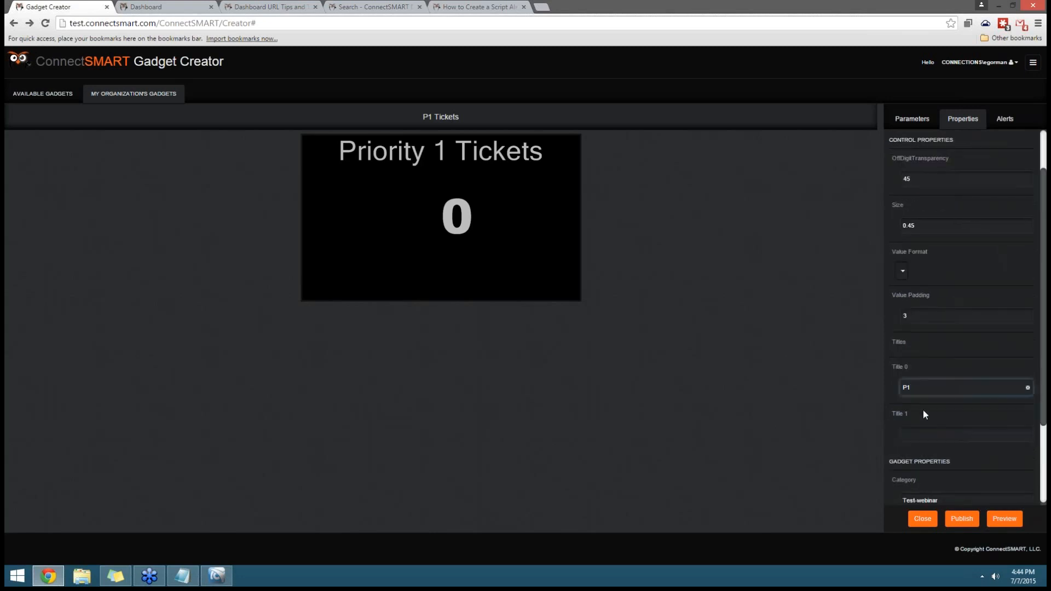
left_click(933, 432)
type("Admin")
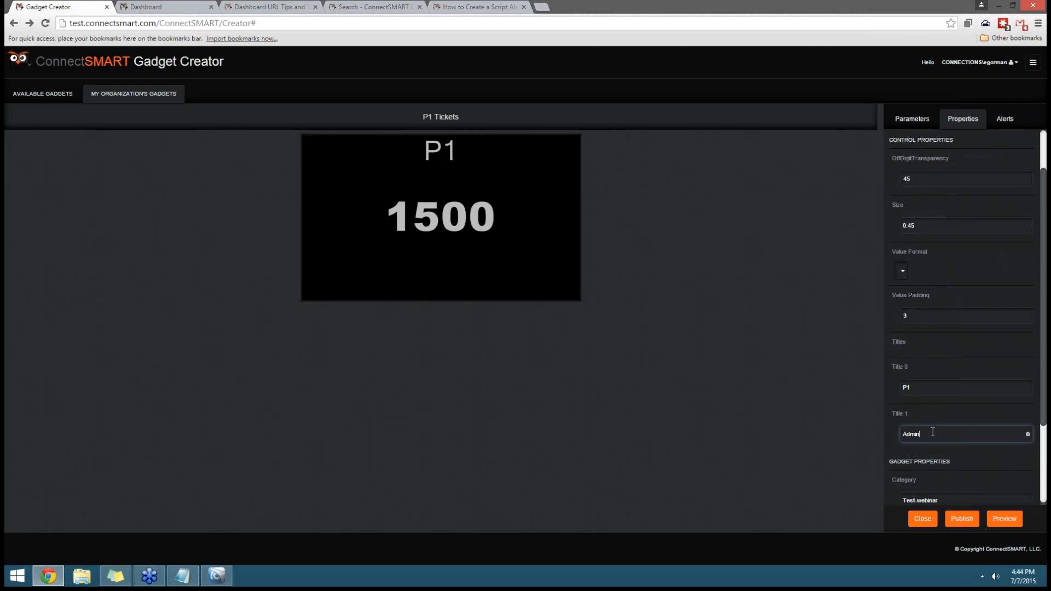
key("Tab")
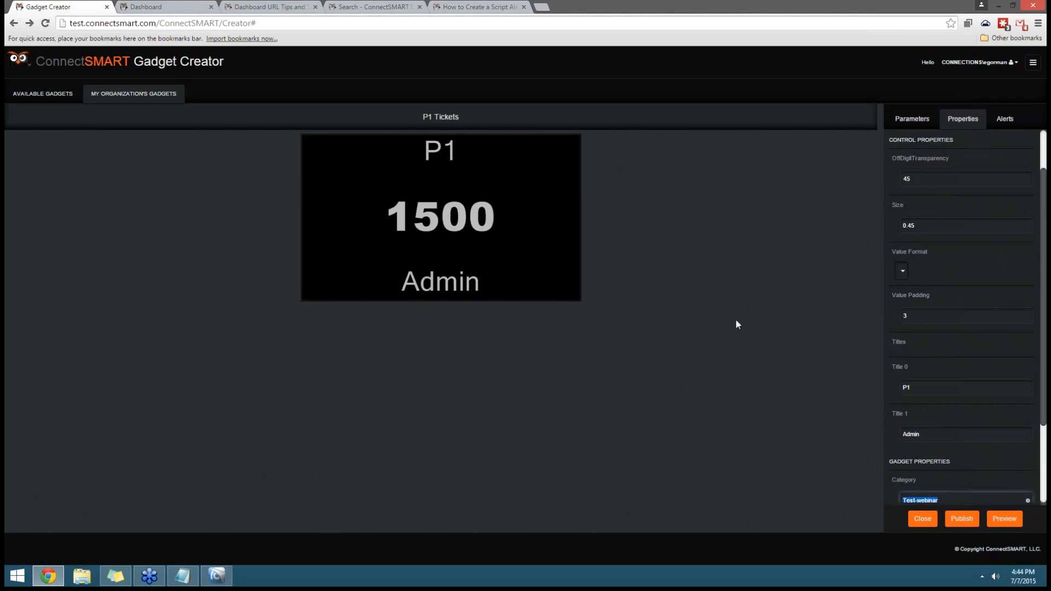
- Start a new alert on the gadget with the condition Gadget Value greater than the numeric constant 0
scroll(1010, 292, "up", 1)
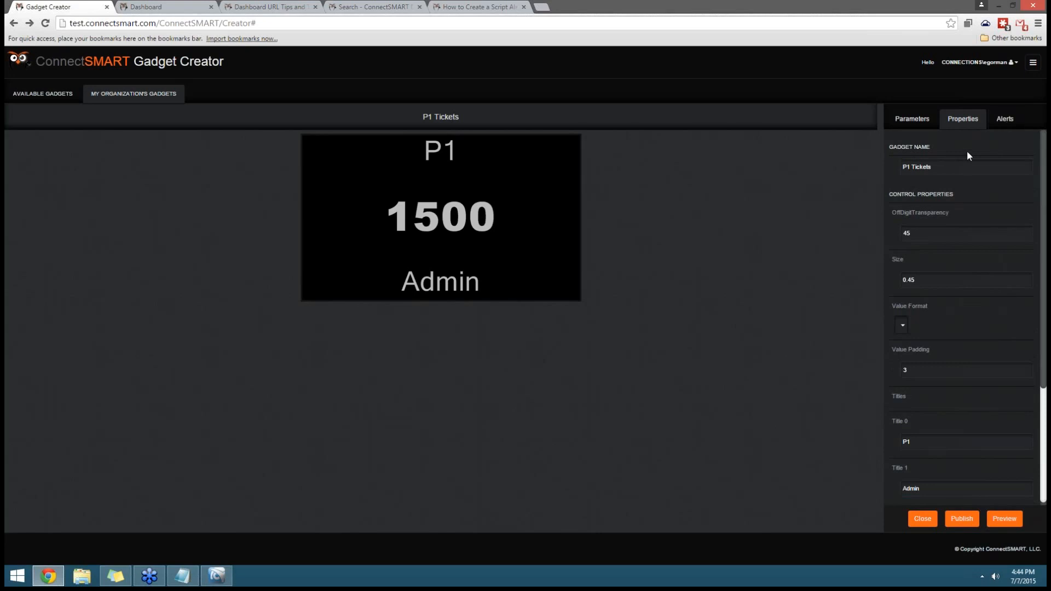
left_click(1003, 118)
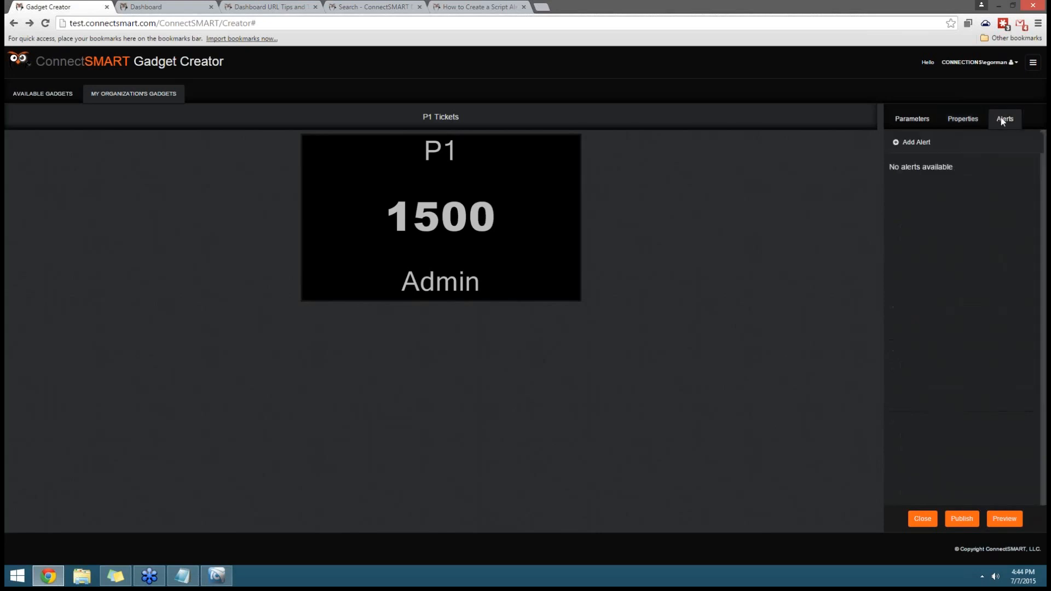
left_click(916, 143)
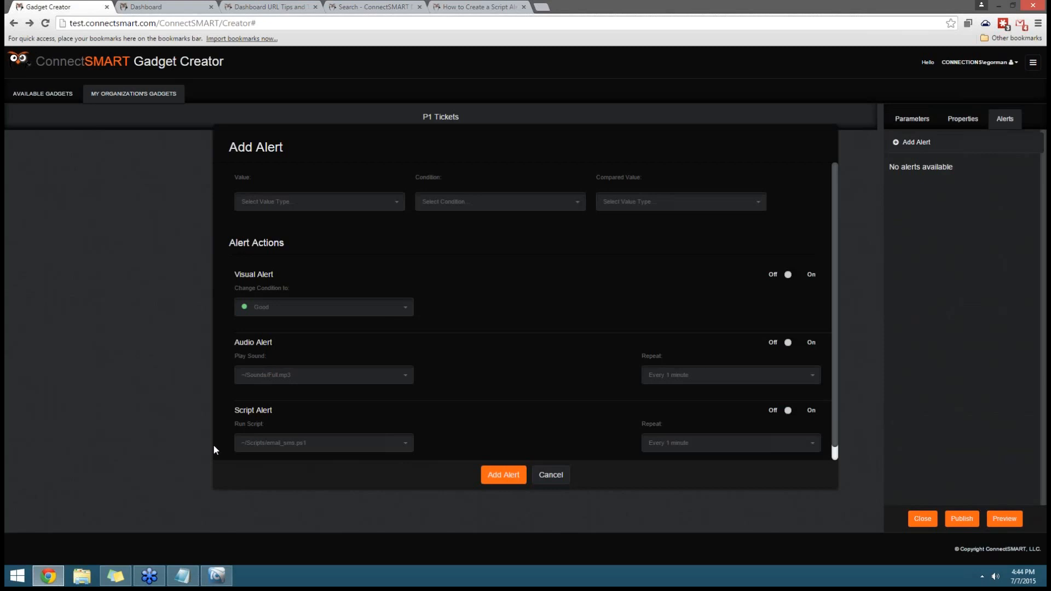
left_click(296, 207)
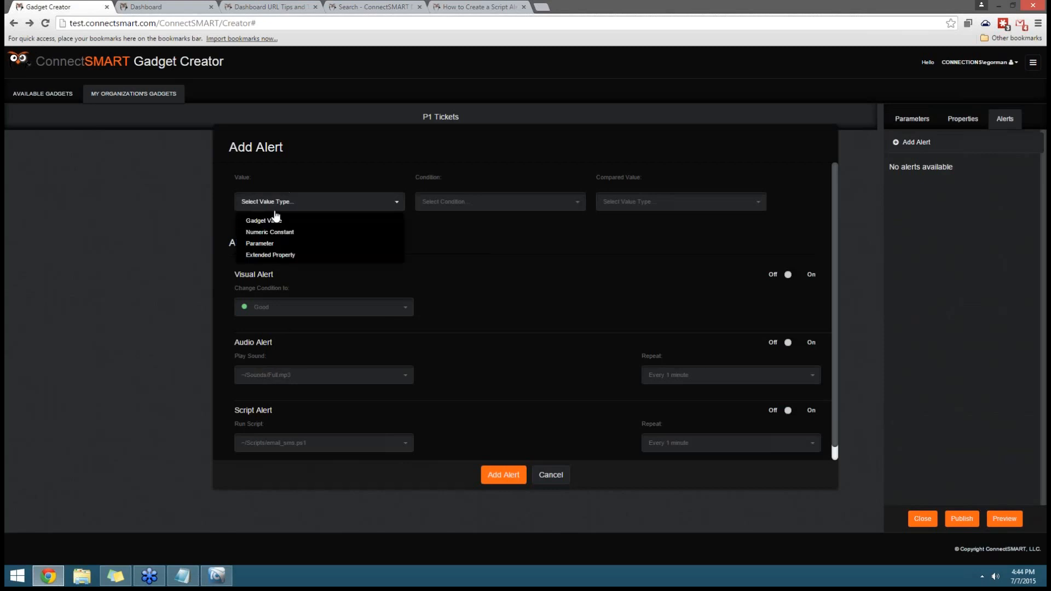
left_click(279, 218)
left_click(435, 202)
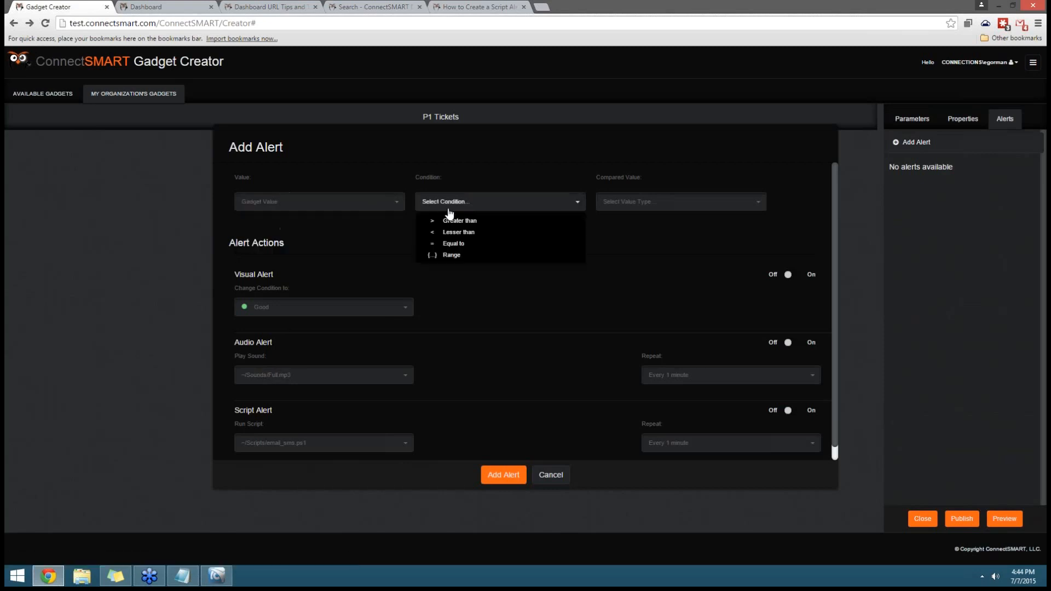
left_click(446, 218)
left_click(642, 202)
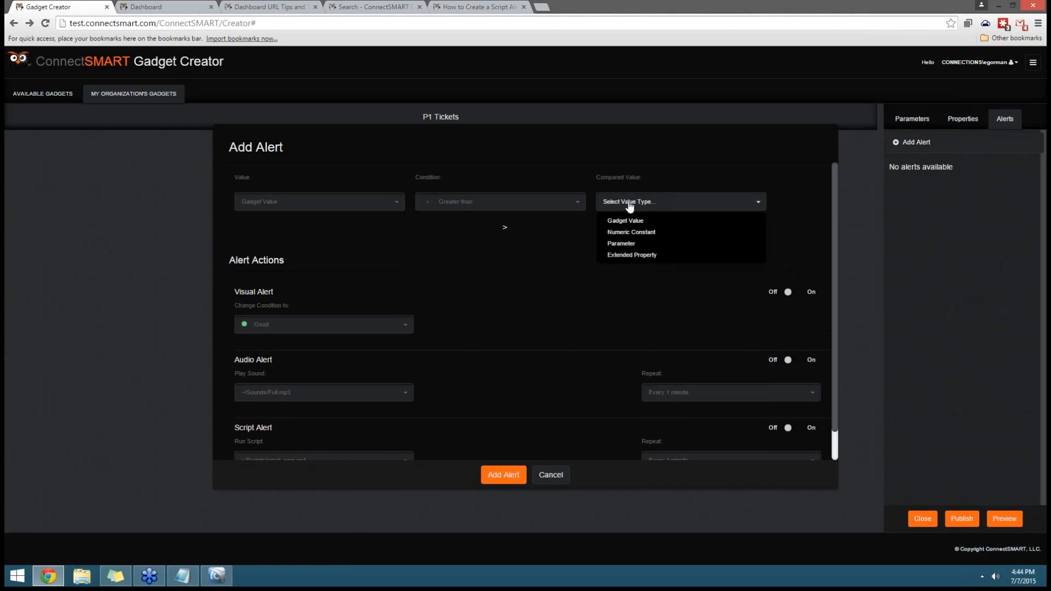
left_click(631, 229)
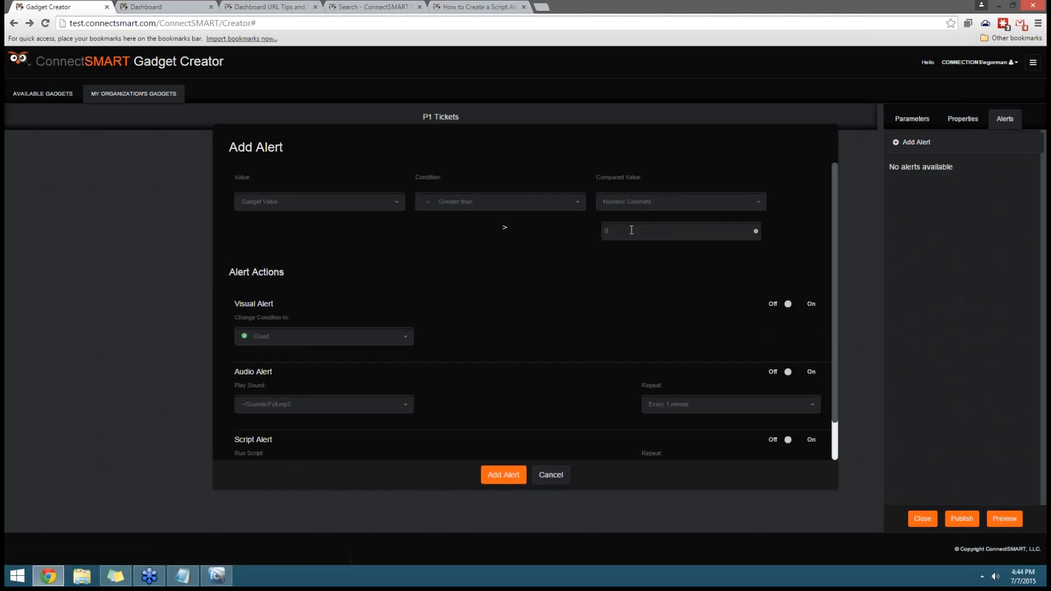
left_click(629, 230)
- Enable the visual alert with the condition changed to Bad, add the alert, and publish the gadget
left_click(794, 305)
left_click(330, 339)
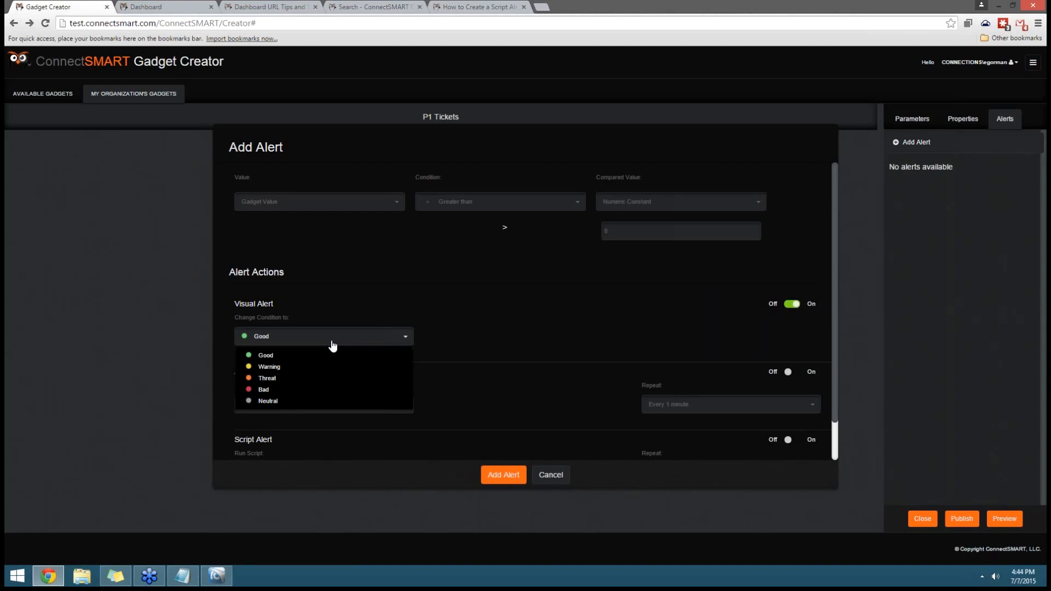
left_click(271, 391)
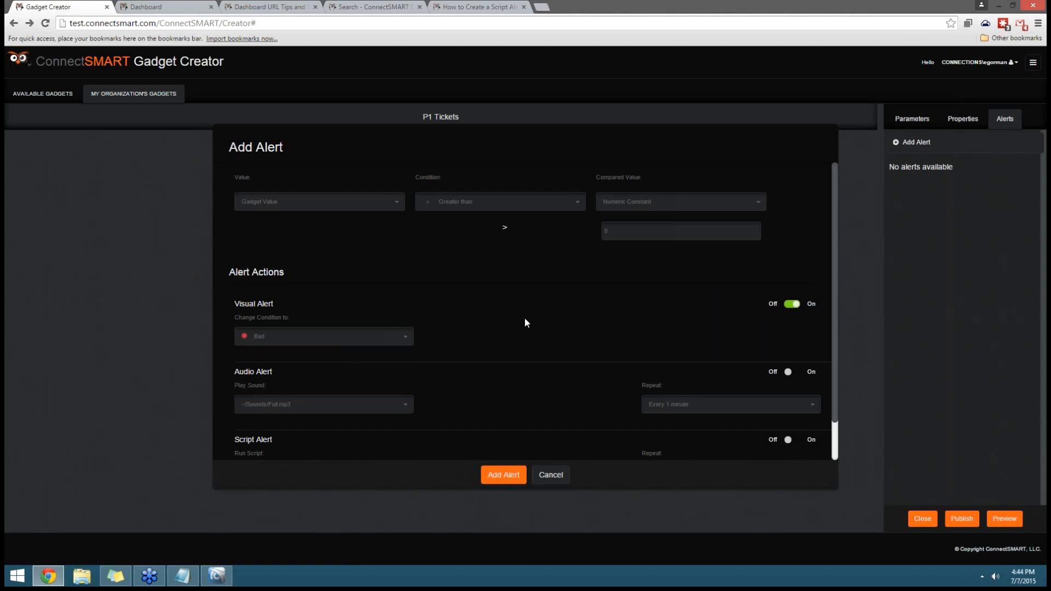
scroll(528, 369, "down", 2)
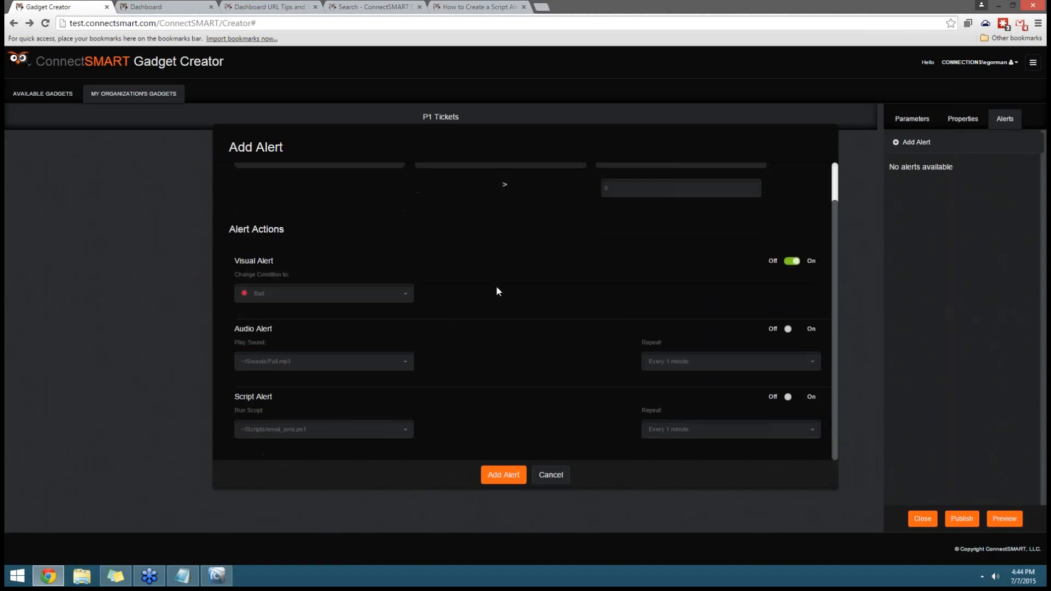
left_click(503, 475)
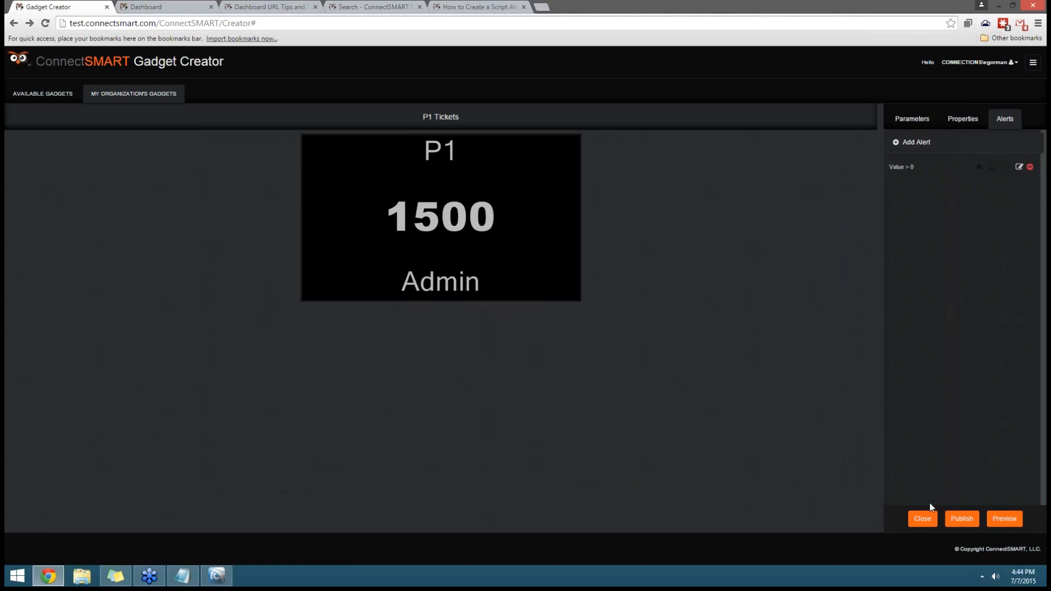
left_click(961, 520)
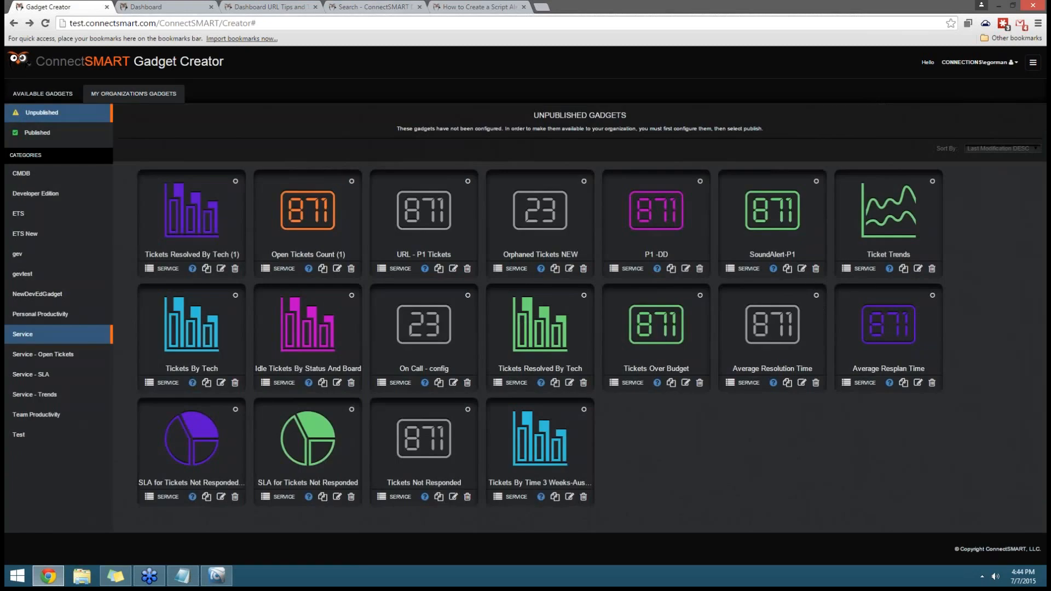
- On the Test-Alerts dashboard, enter edit mode and place the P1 Tickets gadget from the Test-webinar category beside Resolved Yesterday
key("ctrl+Tab")
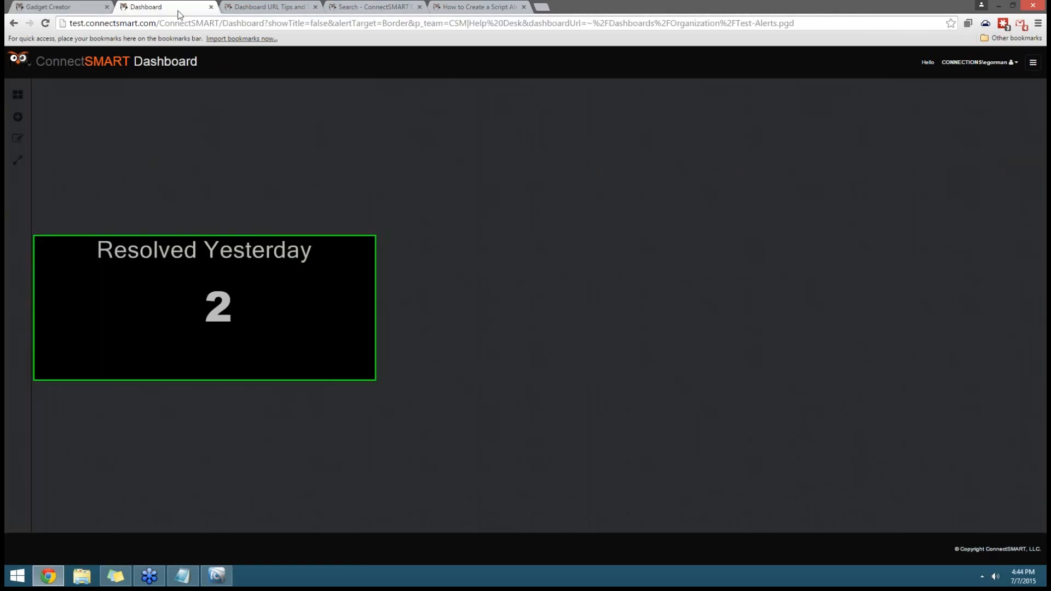
left_click(18, 139)
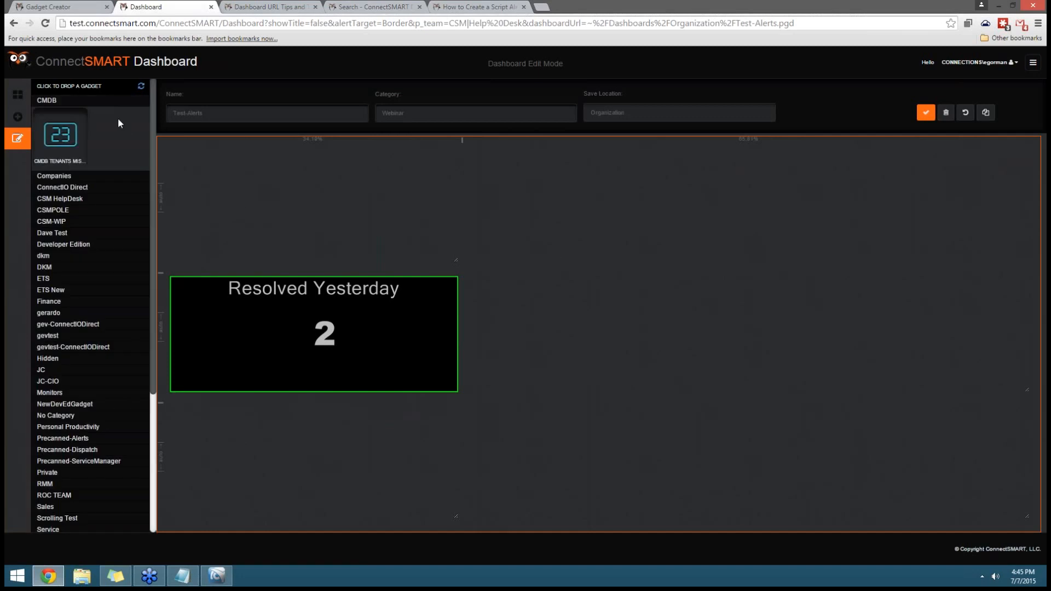
left_click_drag(156, 186, 150, 305)
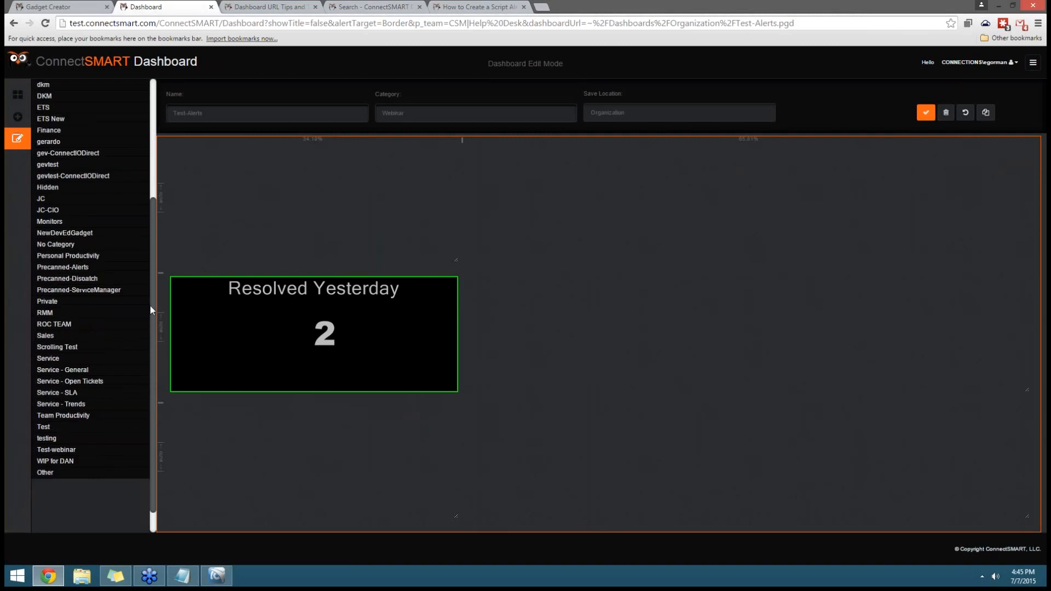
left_click(55, 449)
mouse_move(58, 490)
left_mouse_down()
mouse_move(504, 350)
mouse_move(463, 332)
left_mouse_up()
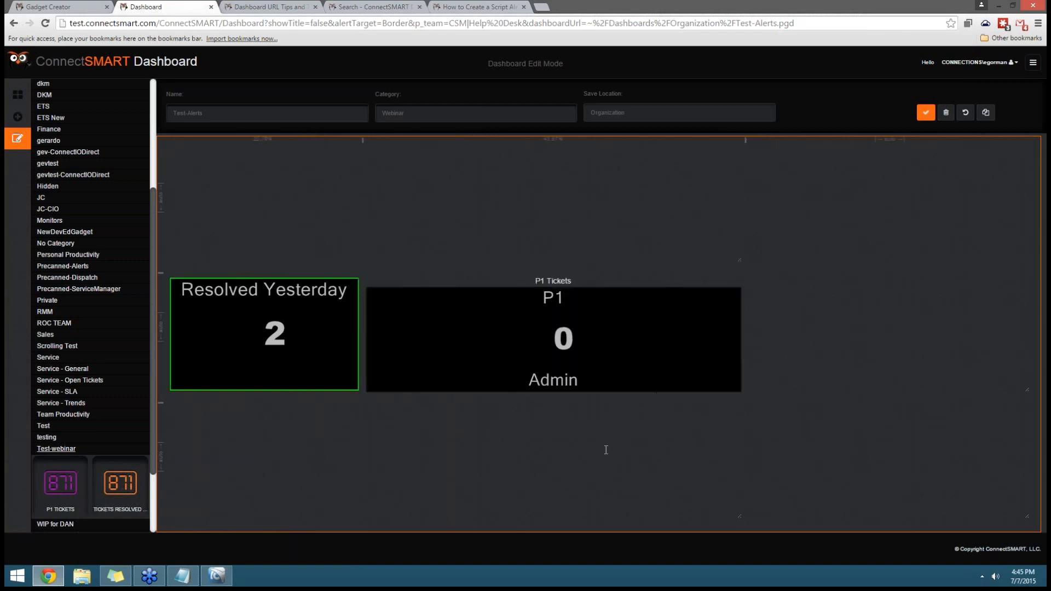
- Insert an empty column before the Resolved Yesterday gadget and resize the columns so both gadgets sit centered at similar widths
left_click(862, 495)
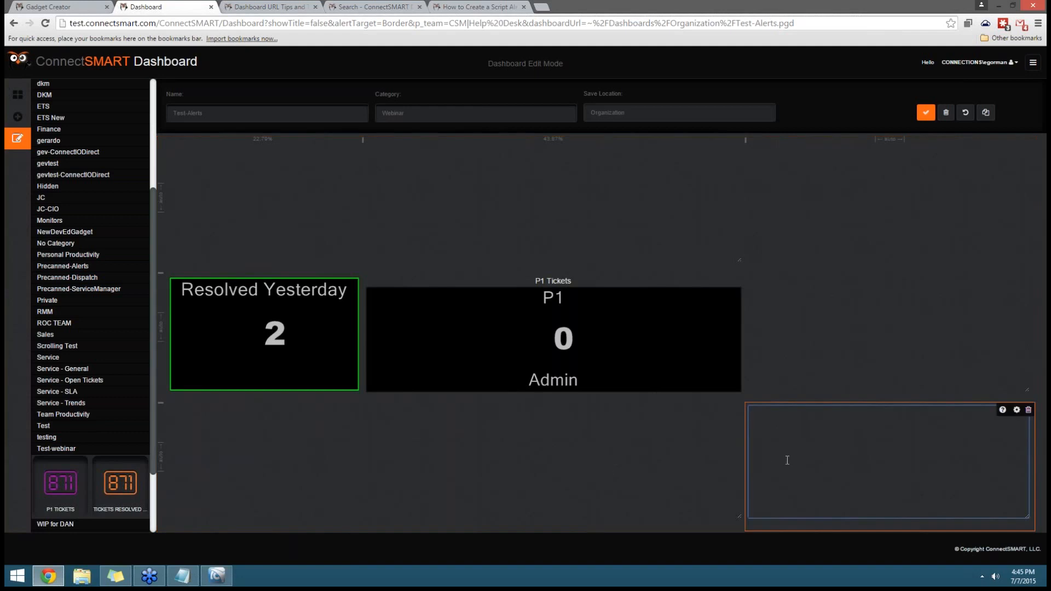
left_click_drag(761, 523, 165, 341)
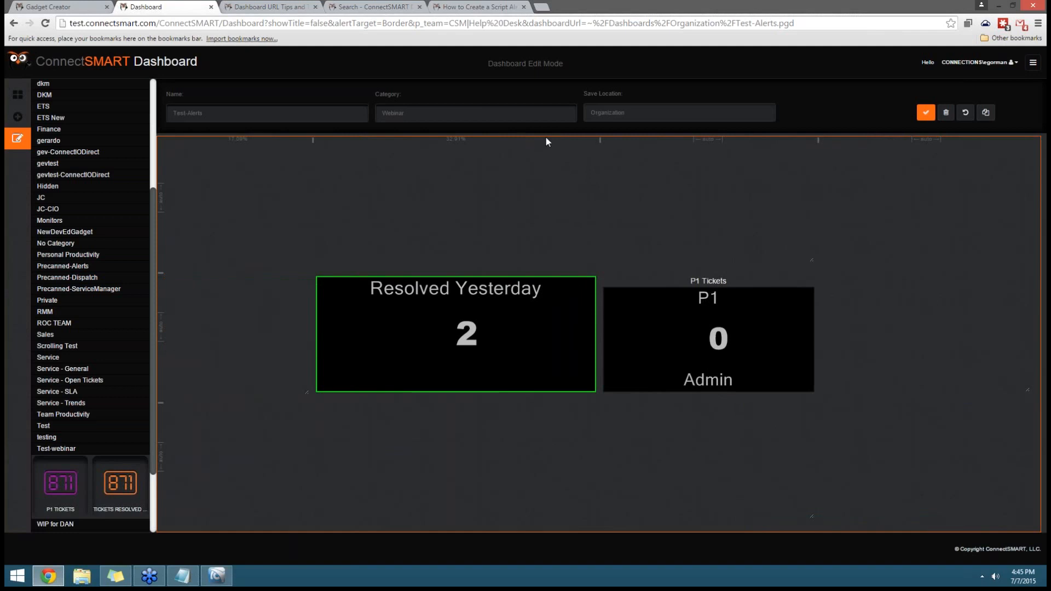
left_click_drag(600, 139, 458, 140)
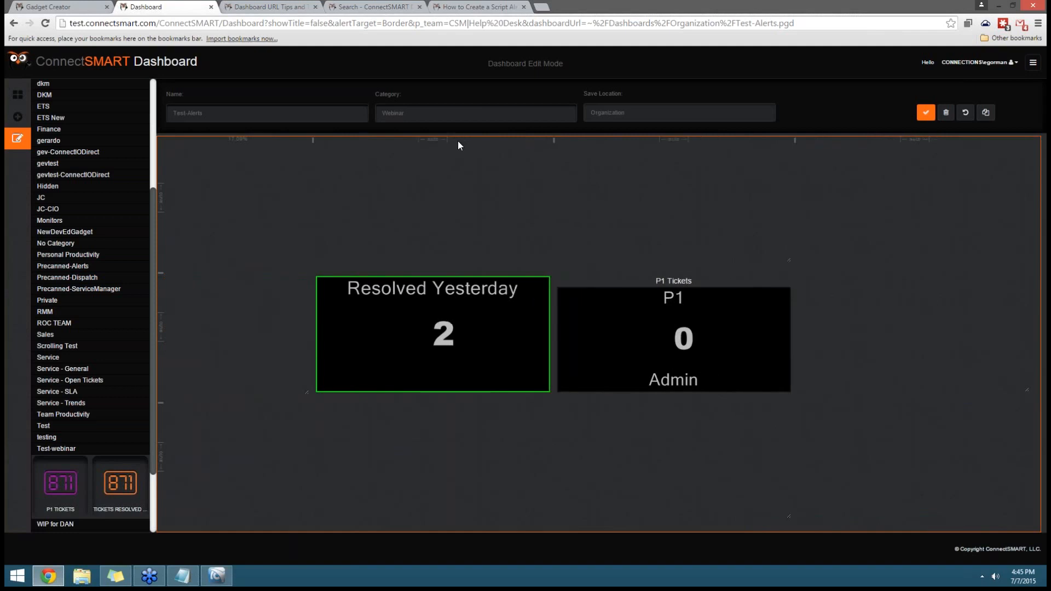
left_click_drag(312, 141, 353, 141)
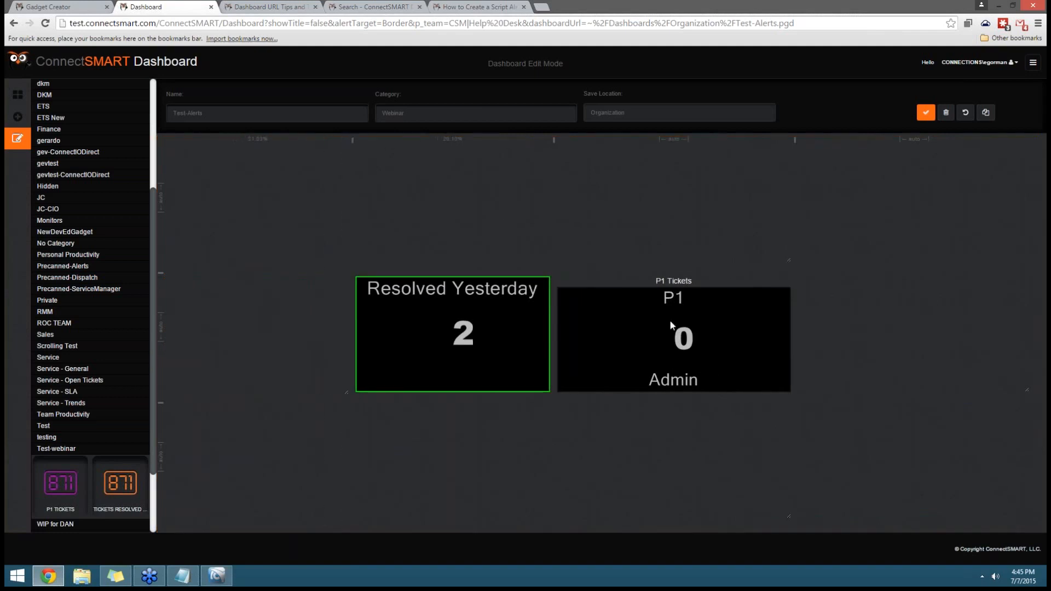
- Clear the P1 Tickets gadget's Name property and save the dashboard
left_click(775, 281)
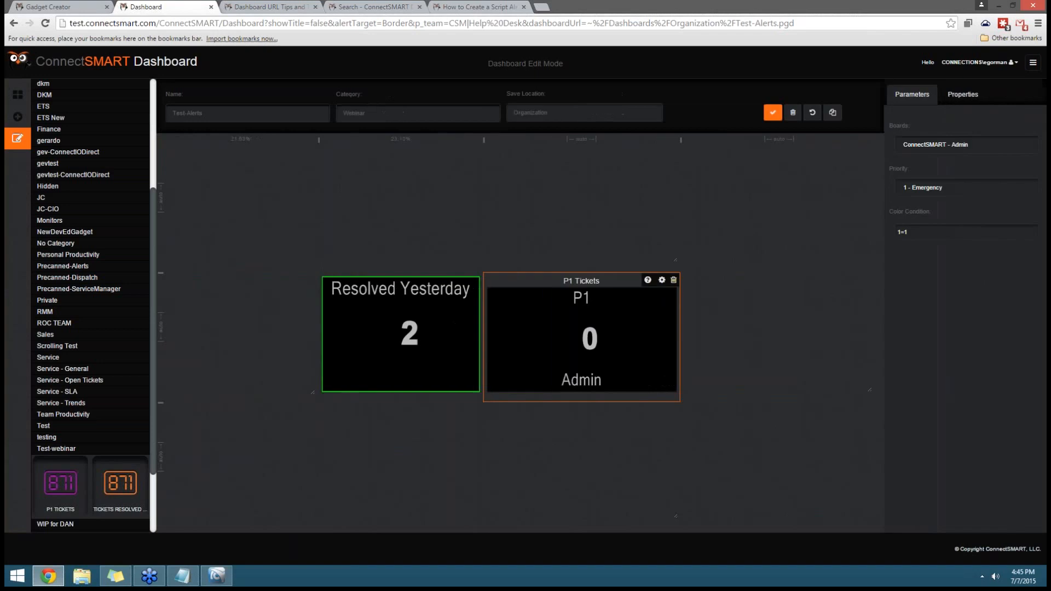
left_click(963, 95)
triple_click(947, 138)
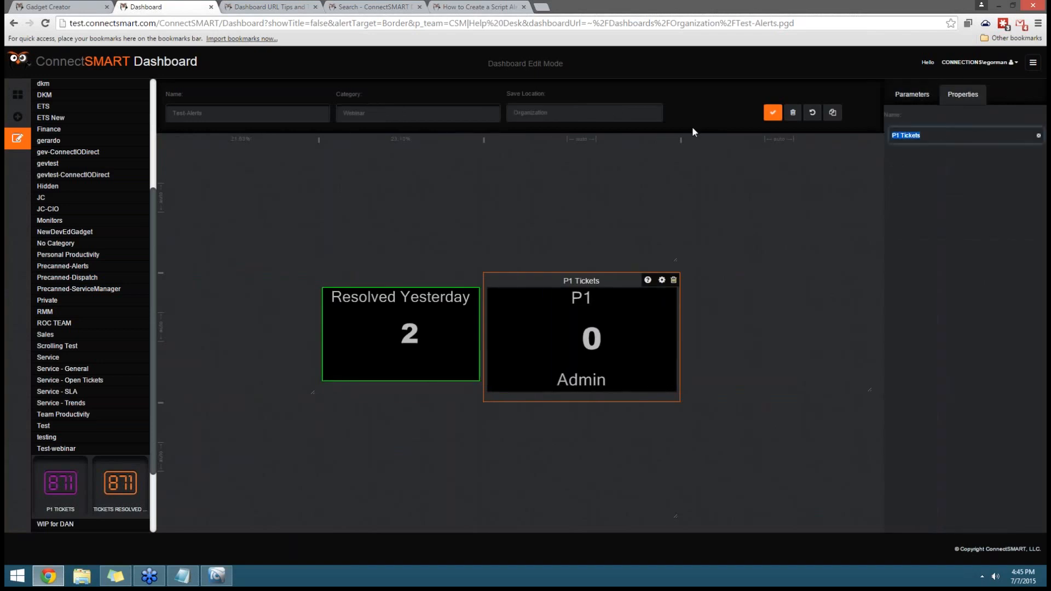
key("BackSpace")
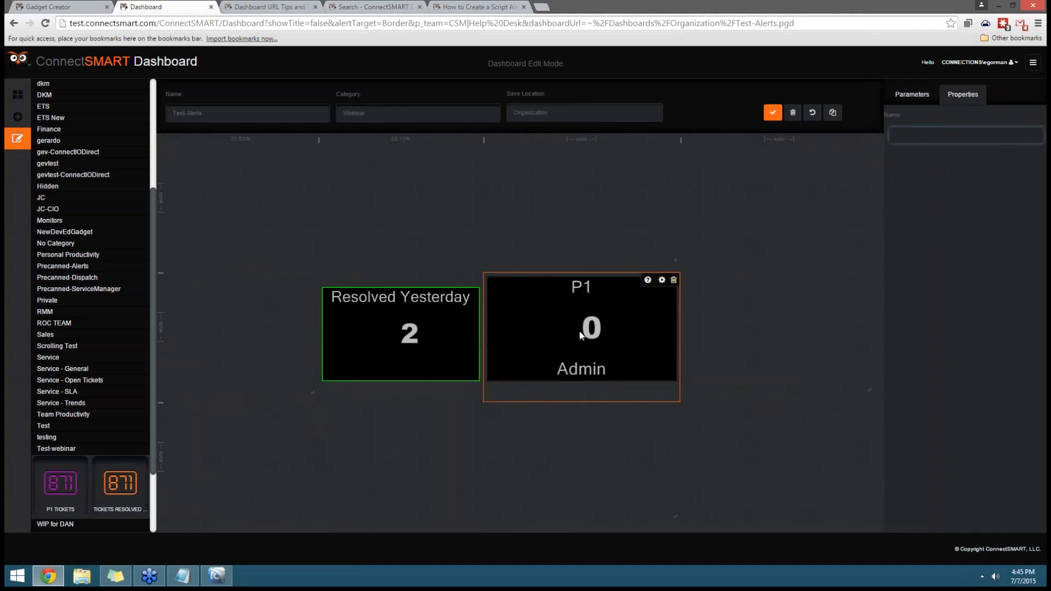
left_click(777, 112)
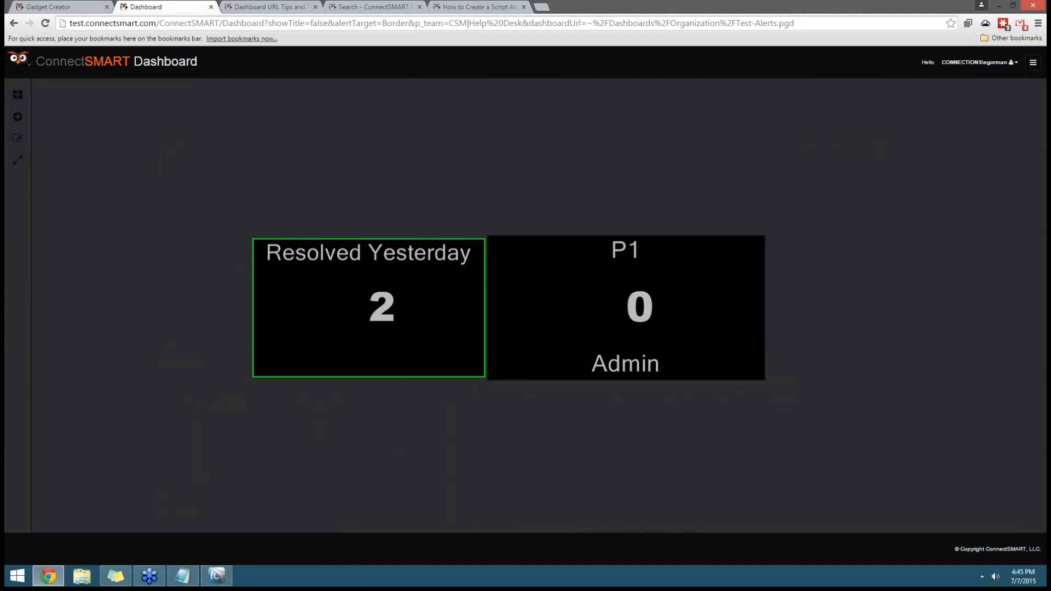
- Switch to ConnectWise and open the test ticket with status New, dismissing the company status note
key("alt+Tab")
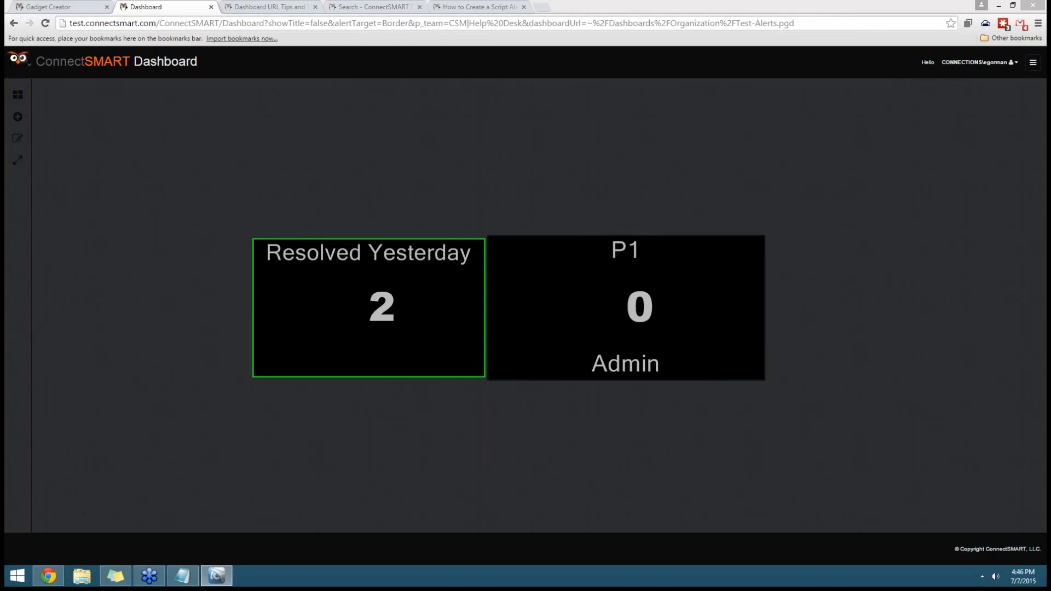
left_click_drag(0, 164, 247, 107)
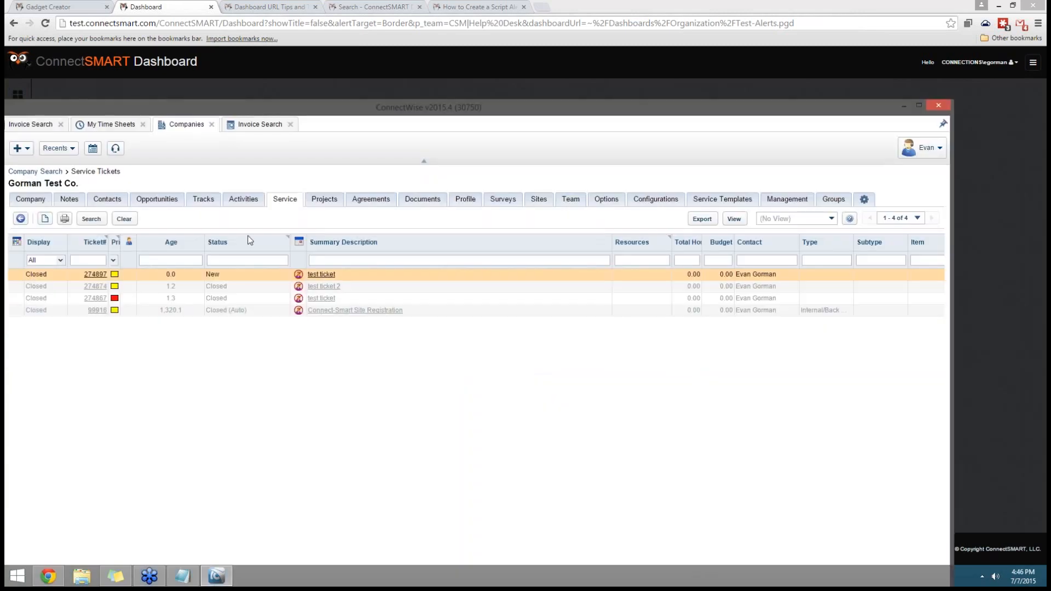
left_click(324, 274)
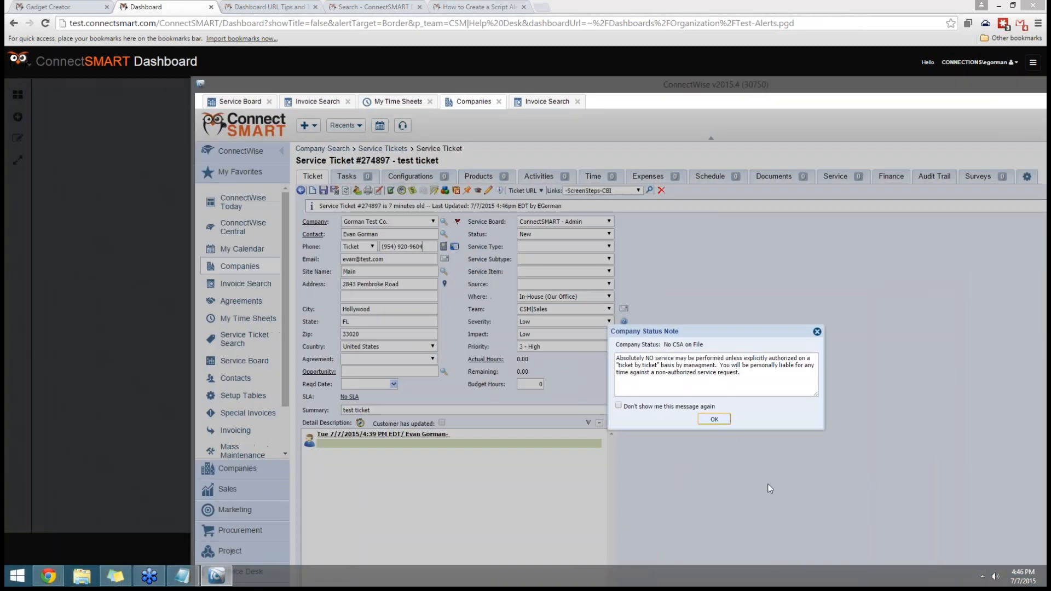
left_click(710, 418)
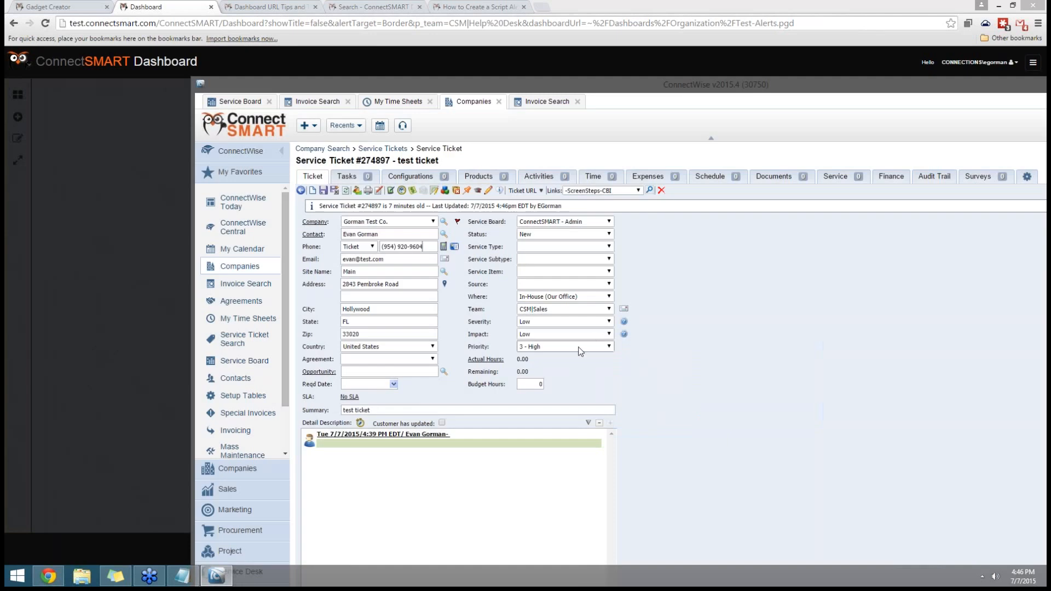
- Set the ticket's priority to 1 - Emergency, save it, and return to the ConnectSMART dashboard
left_click(581, 346)
left_click(561, 356)
left_click(324, 191)
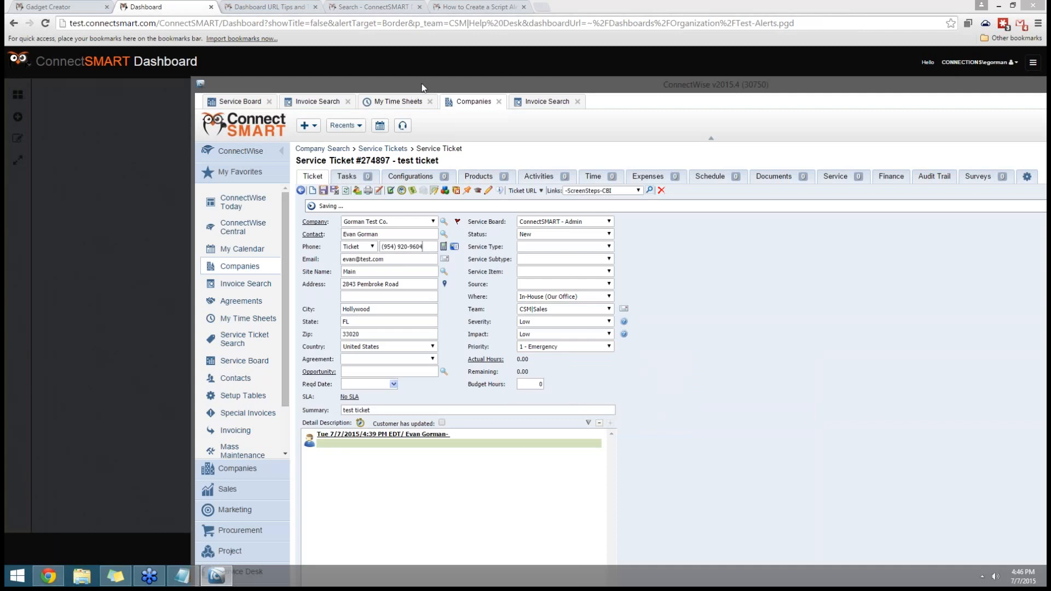
left_click_drag(421, 87, 4, 105)
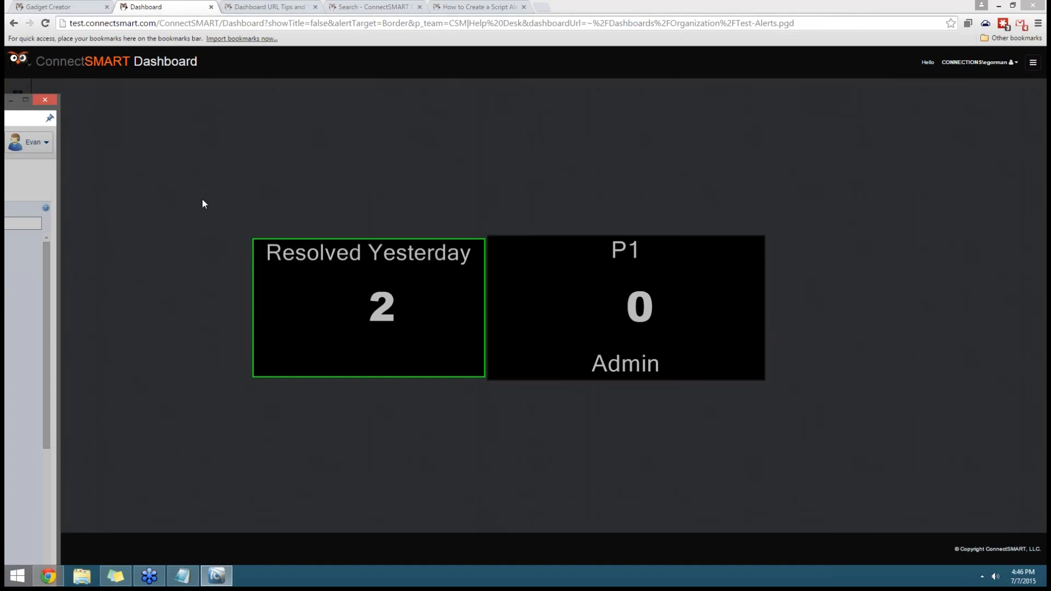
left_click(392, 204)
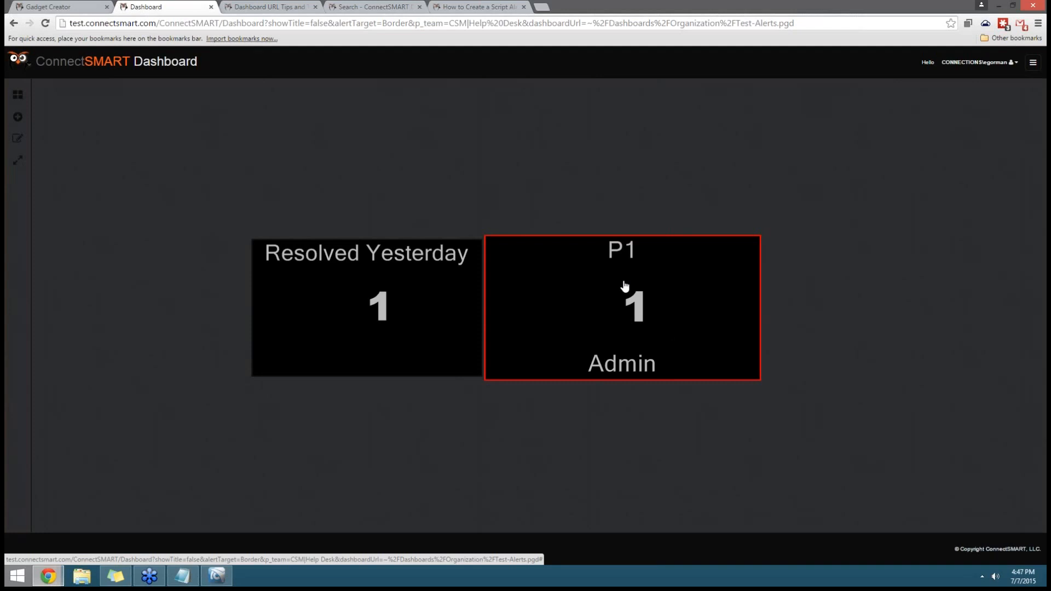
- In the Gadget Creator, open the alert of the published P1 Tickets gadget in the Test-webinar category for editing
left_click(19, 143)
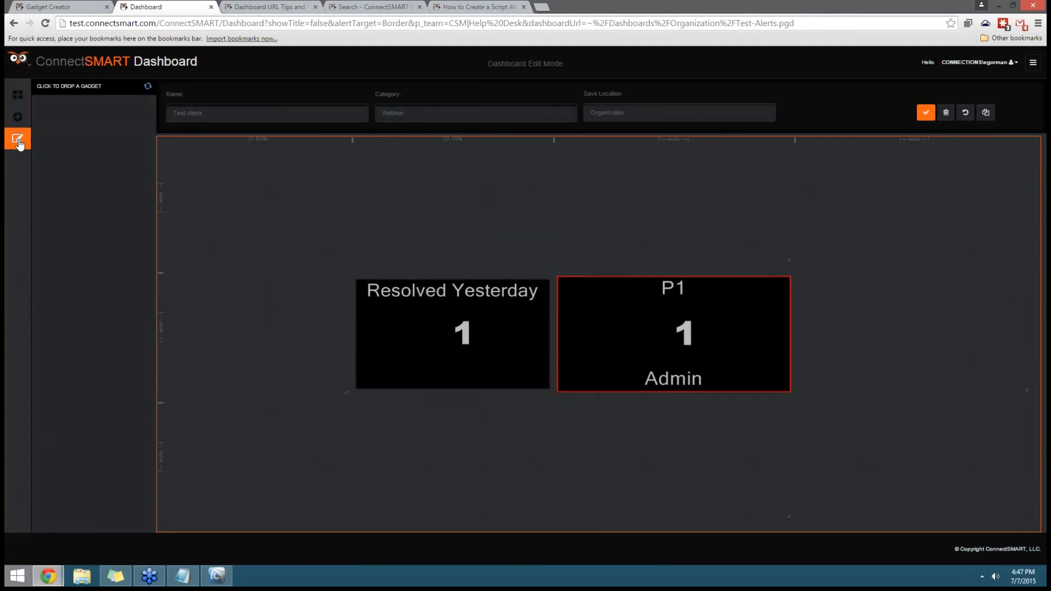
left_click(63, 5)
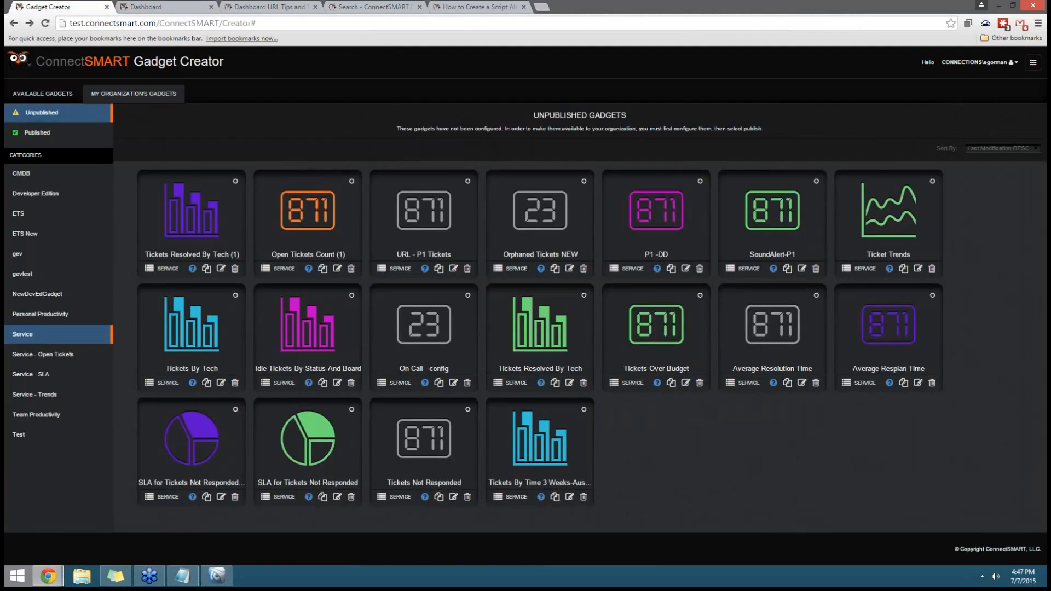
left_click(37, 132)
scroll(77, 326, "down", 10)
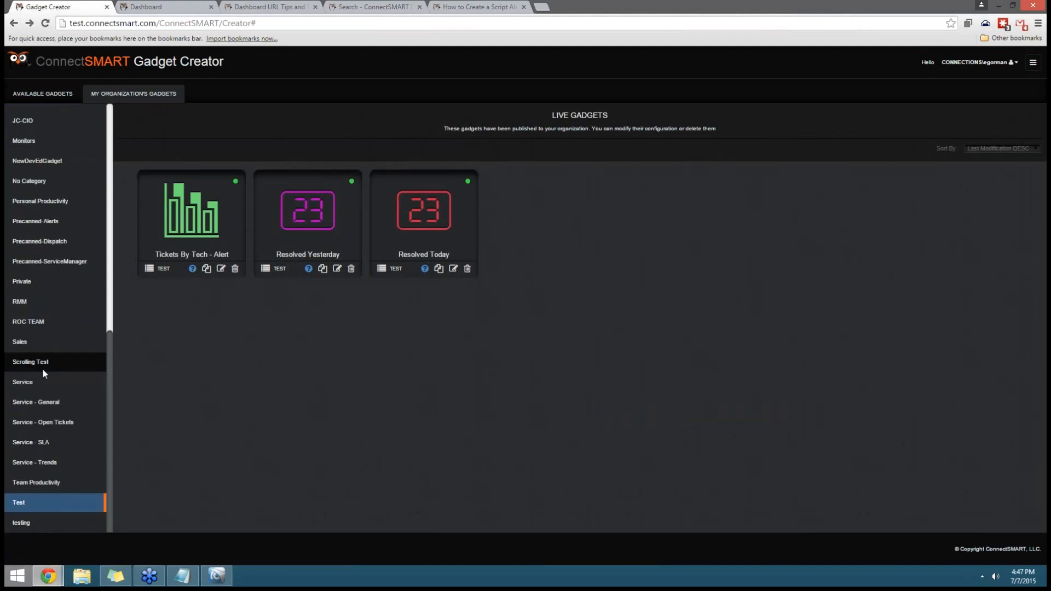
left_click(33, 505)
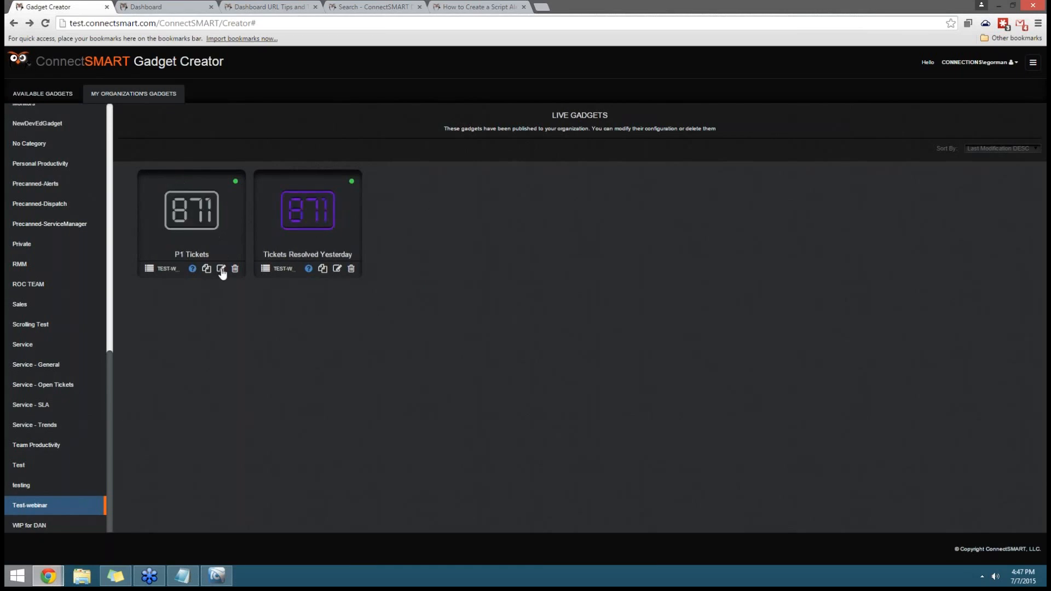
left_click(221, 270)
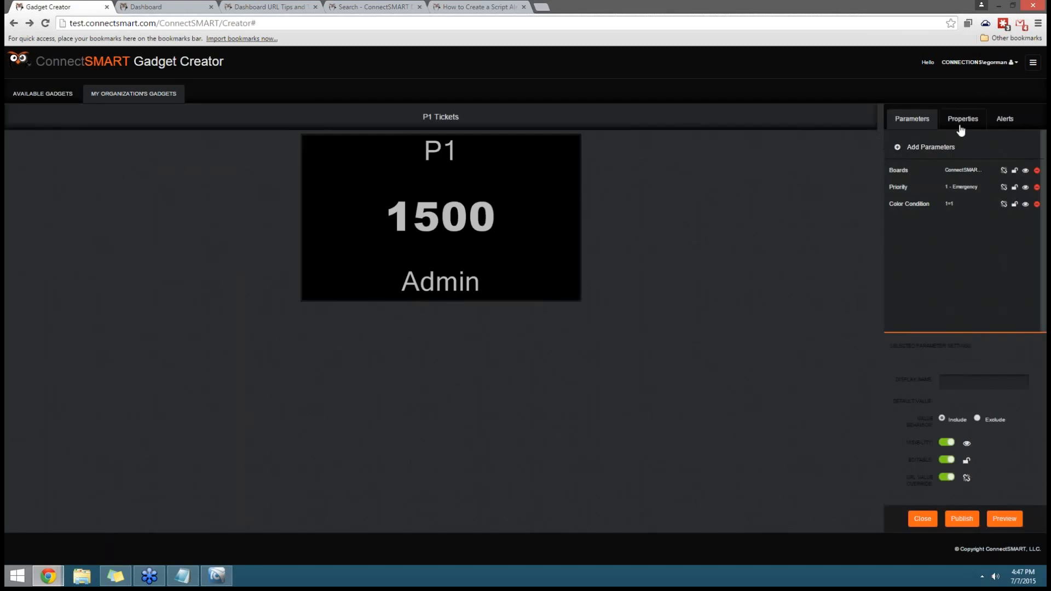
left_click(996, 124)
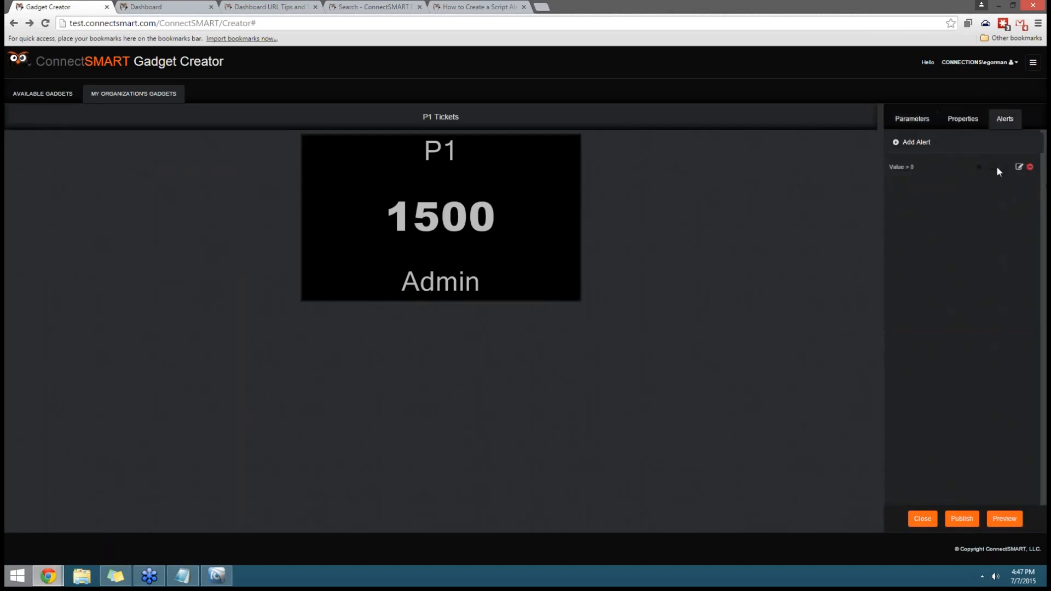
left_click(1020, 167)
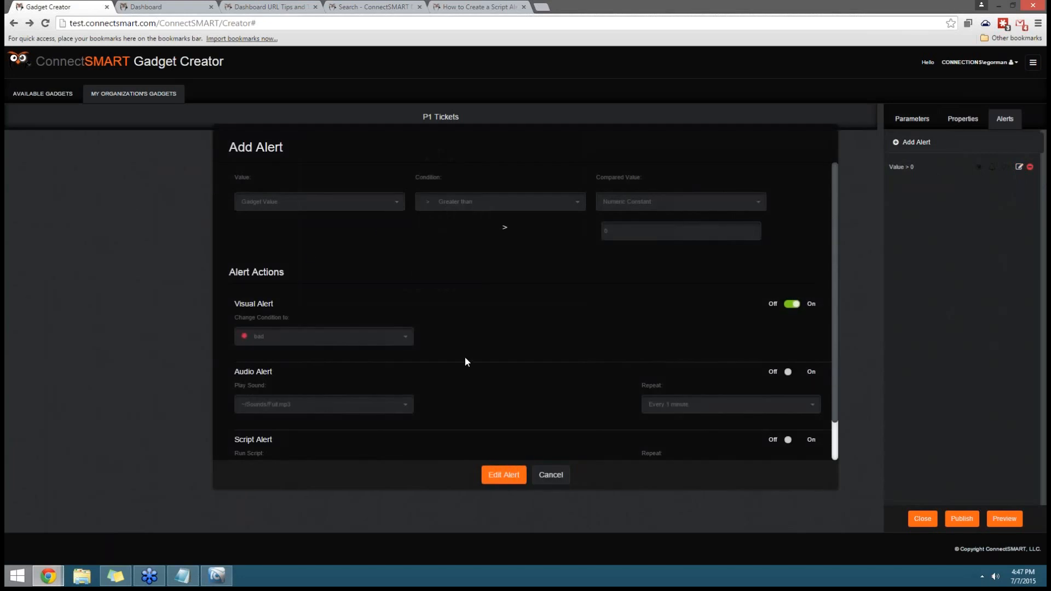
- Enable the audio alert with the sound ~/Sounds/Sad-Trombone.mp3 and save the edited alert
scroll(569, 362, "down", 1)
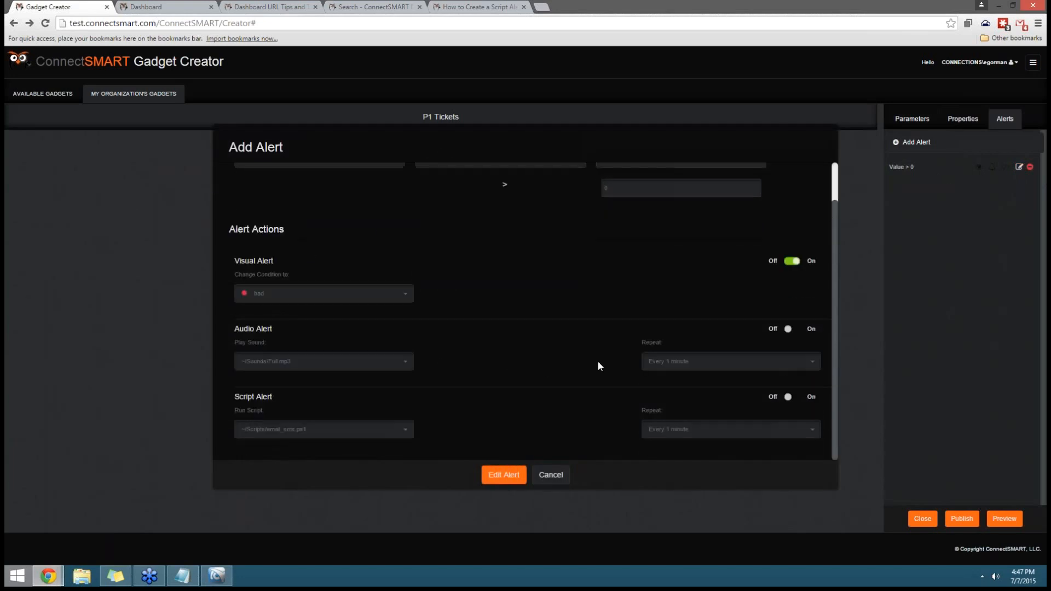
left_click(797, 332)
left_click(406, 363)
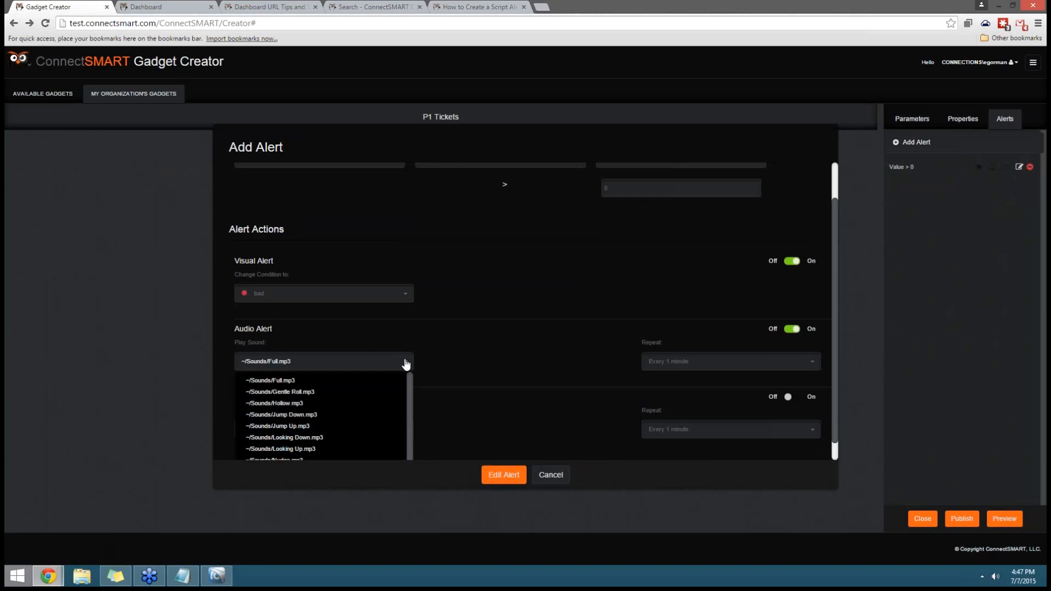
scroll(454, 369, "down", 1)
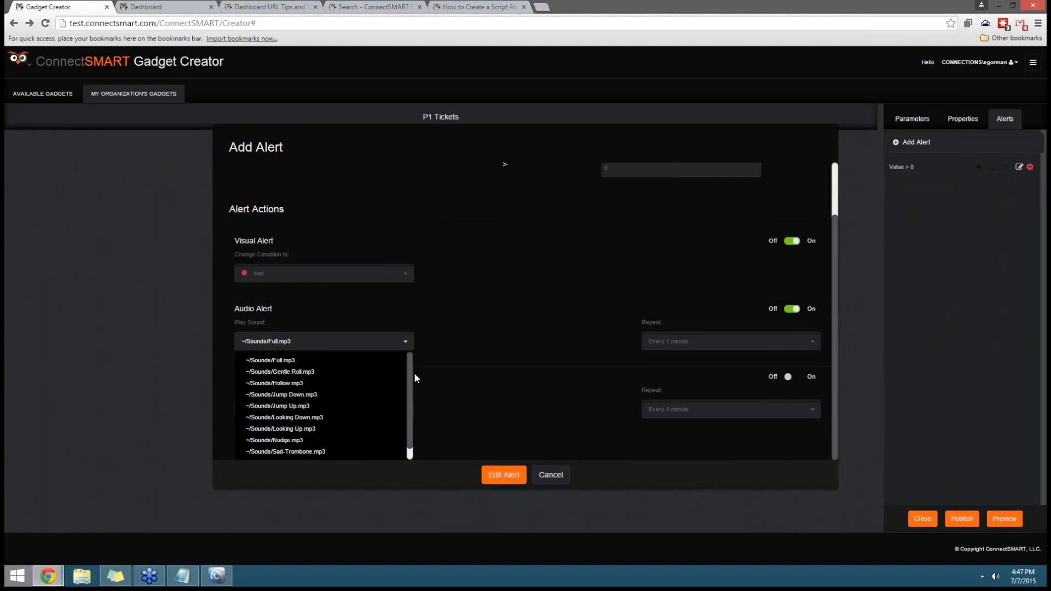
left_click_drag(410, 373, 413, 380)
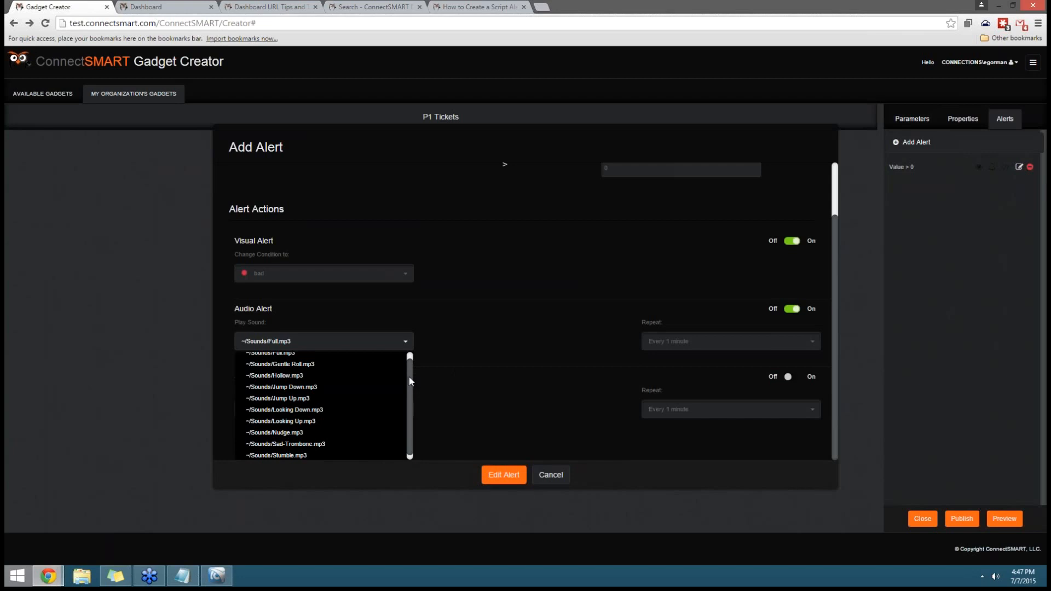
left_click_drag(409, 377, 414, 377)
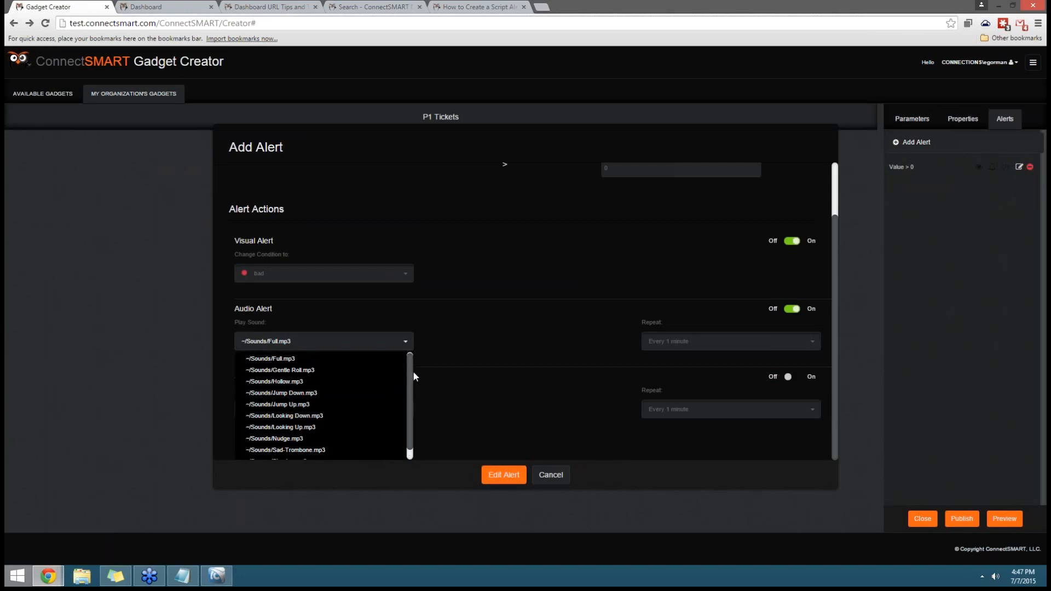
left_click(320, 450)
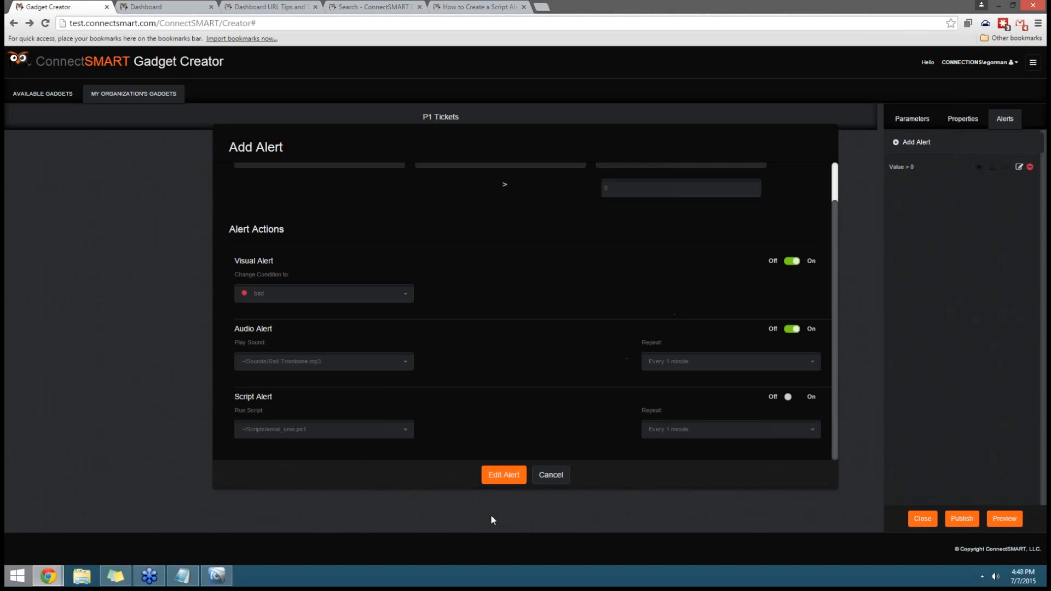
left_click(501, 475)
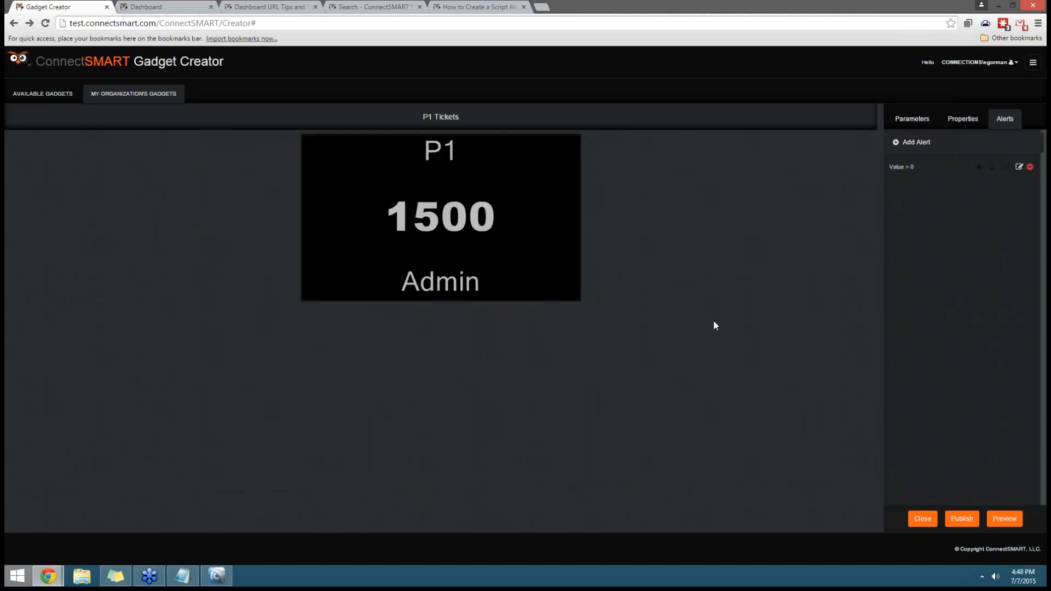
- Publish the updated P1 Tickets gadget and return to the dashboard
left_click(957, 518)
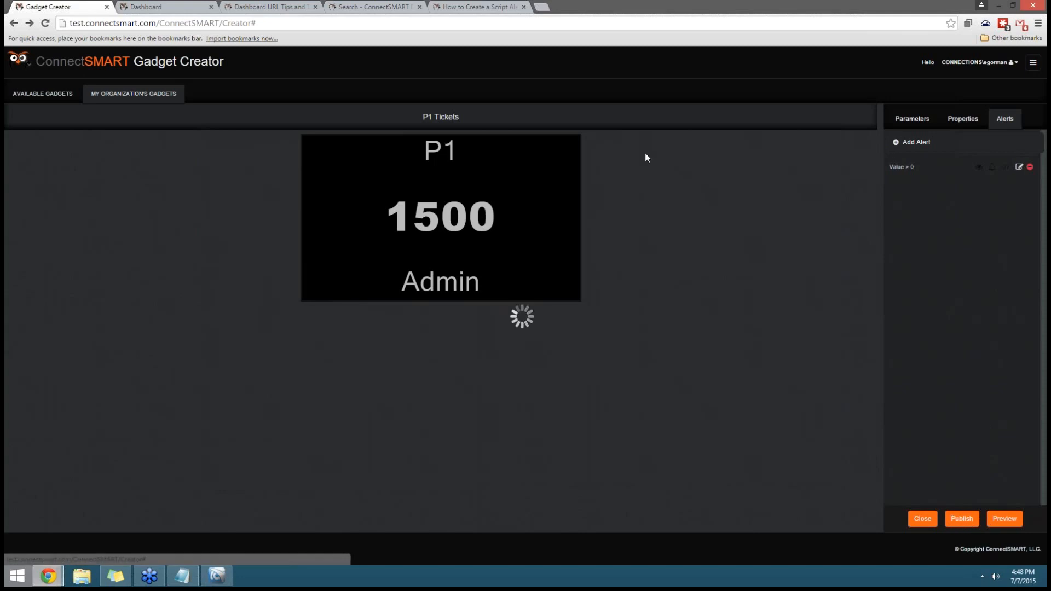
left_click(162, 9)
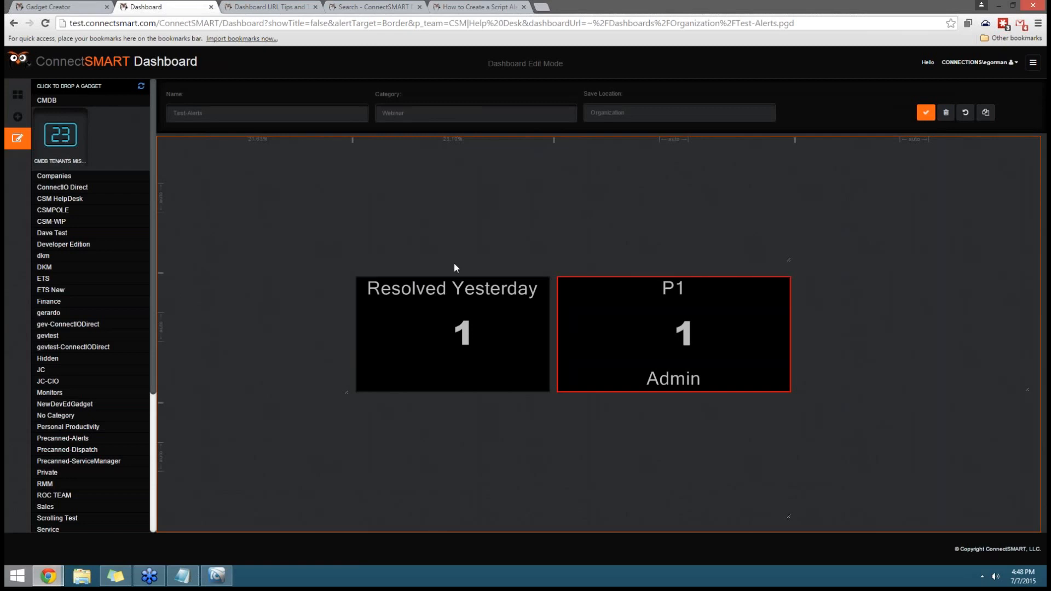
- Save the Test-Alerts dashboard, view the ticket list behind the P1 gadget, and return to the dashboard
key("ctrl+l")
left_click(925, 114)
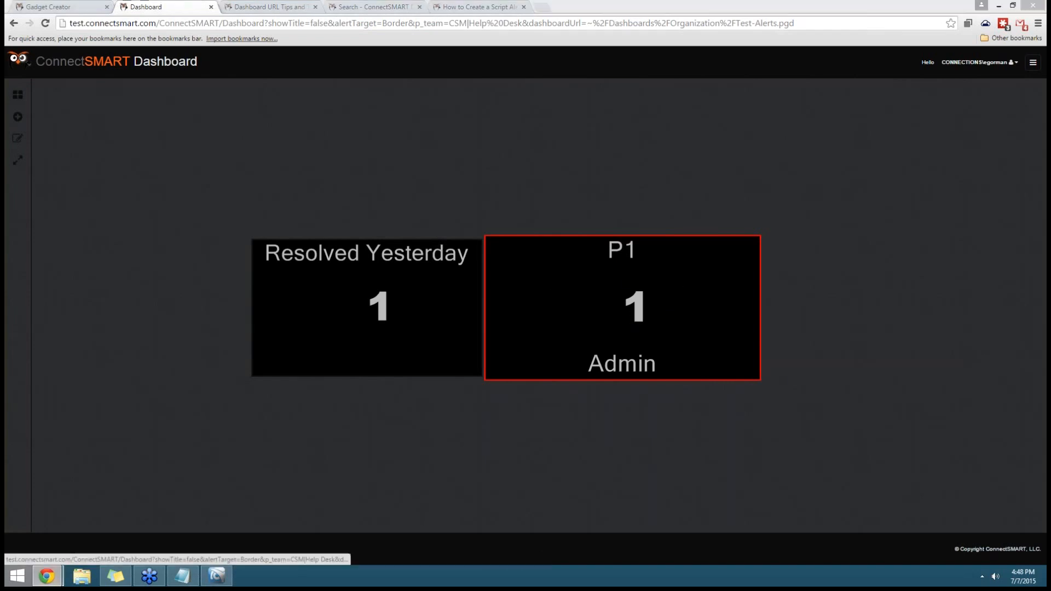
left_click(623, 306)
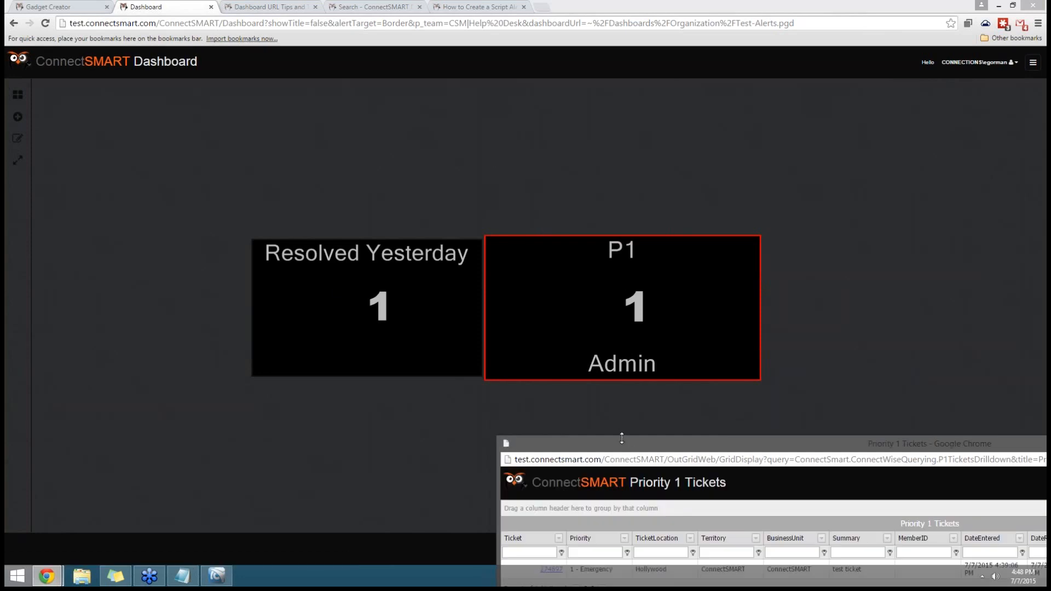
left_click_drag(624, 449, 559, 127)
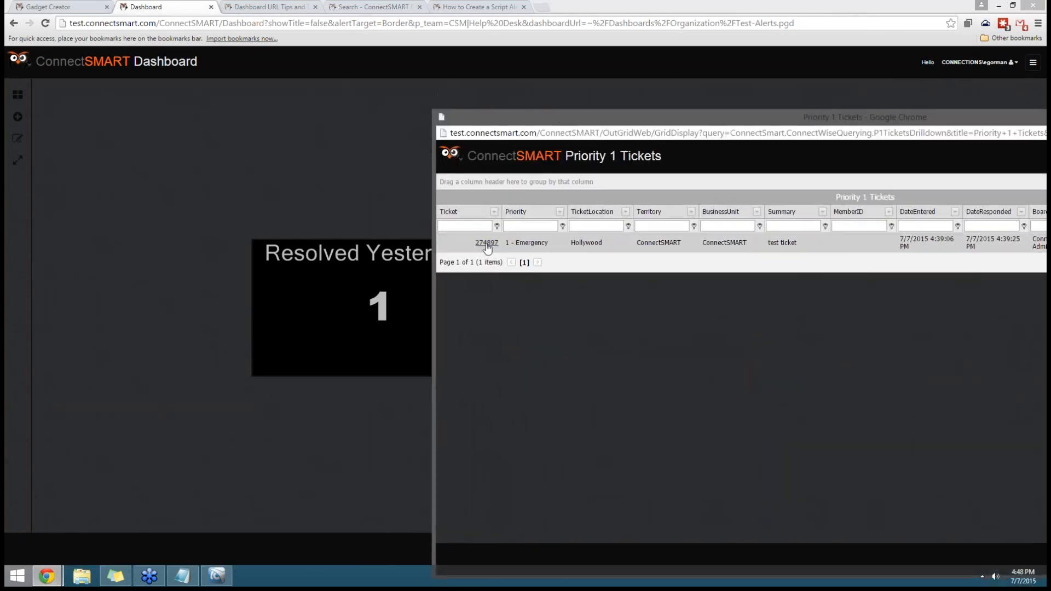
left_click(403, 222)
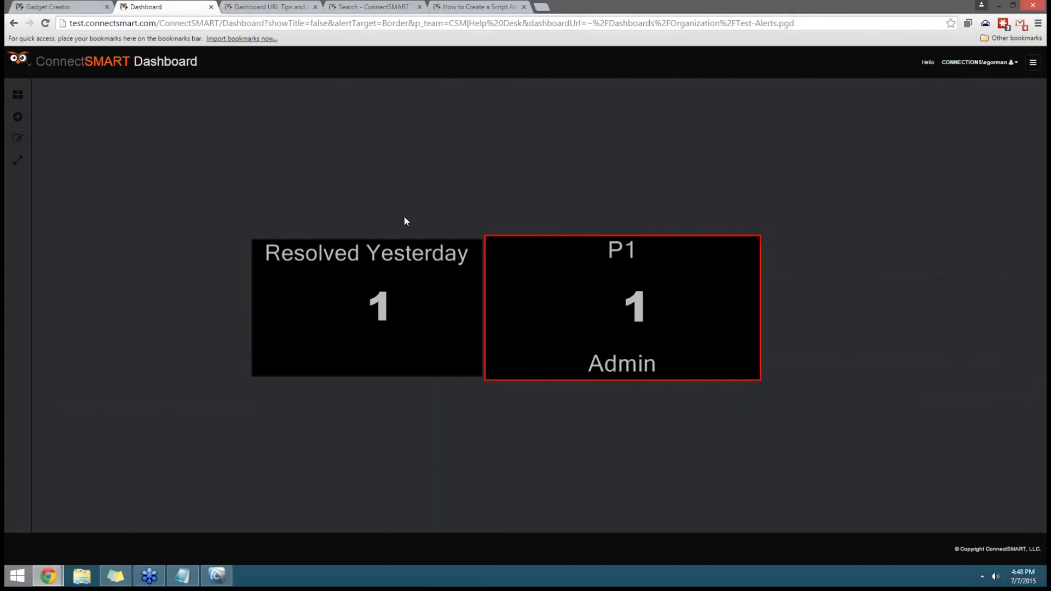
- In the Gadget Creator, open the alert of the published P1 Tickets gadget in the Test-webinar category
left_click(17, 139)
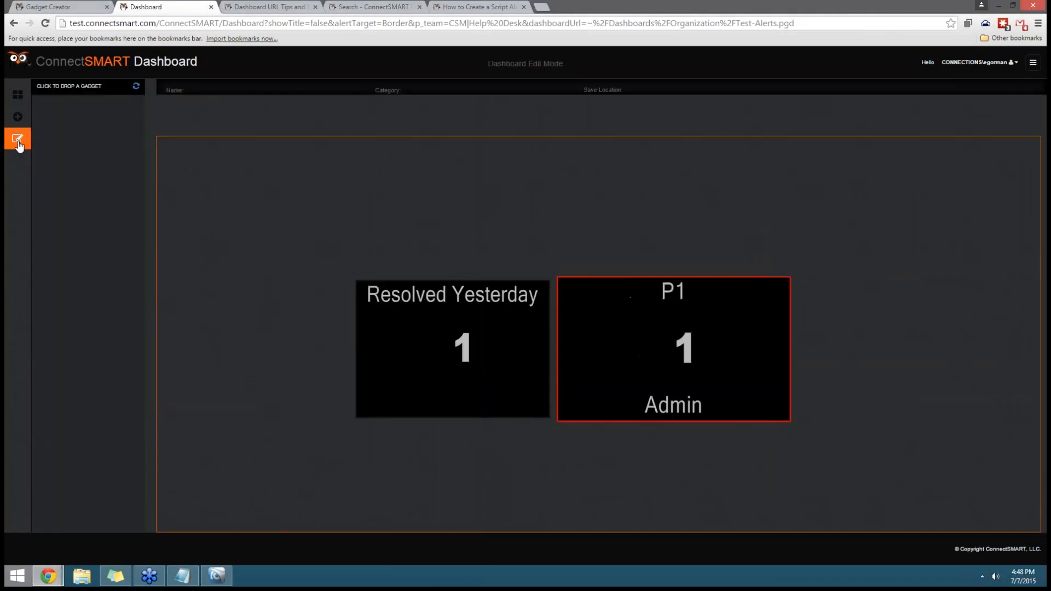
left_click(73, 5)
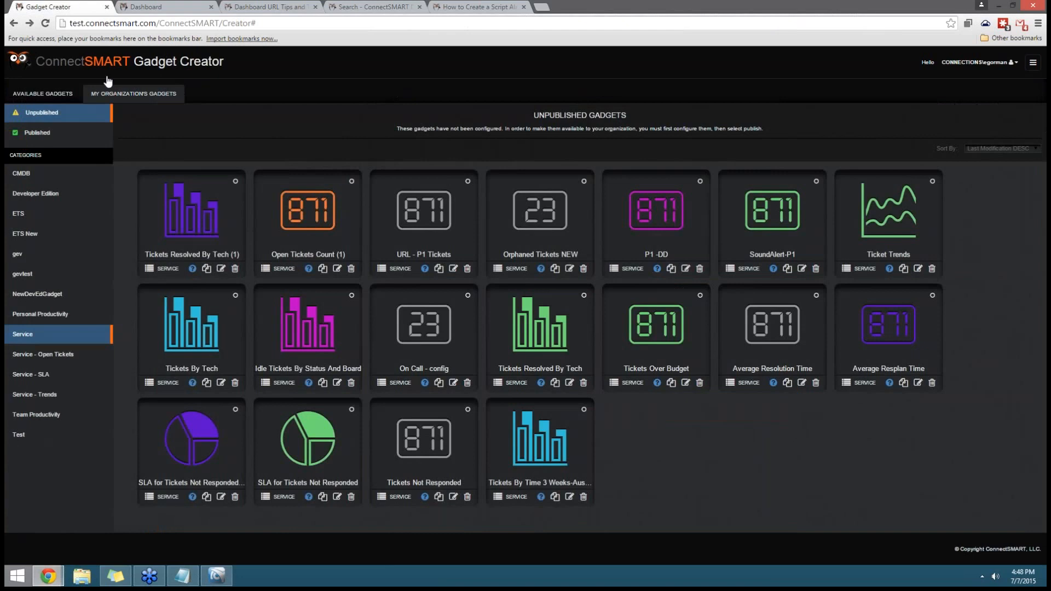
left_click(42, 132)
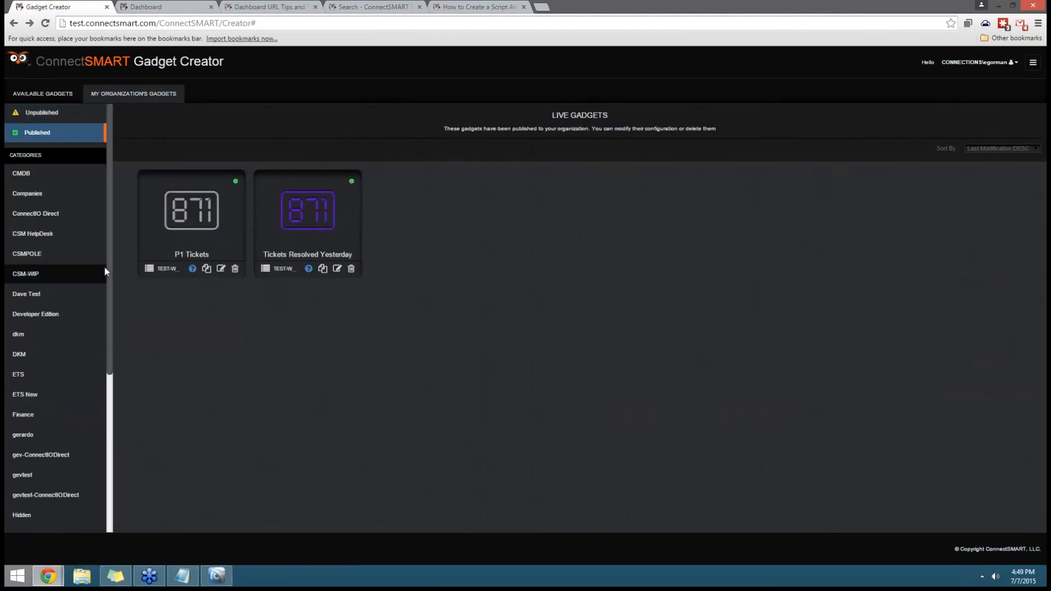
left_click_drag(109, 263, 113, 449)
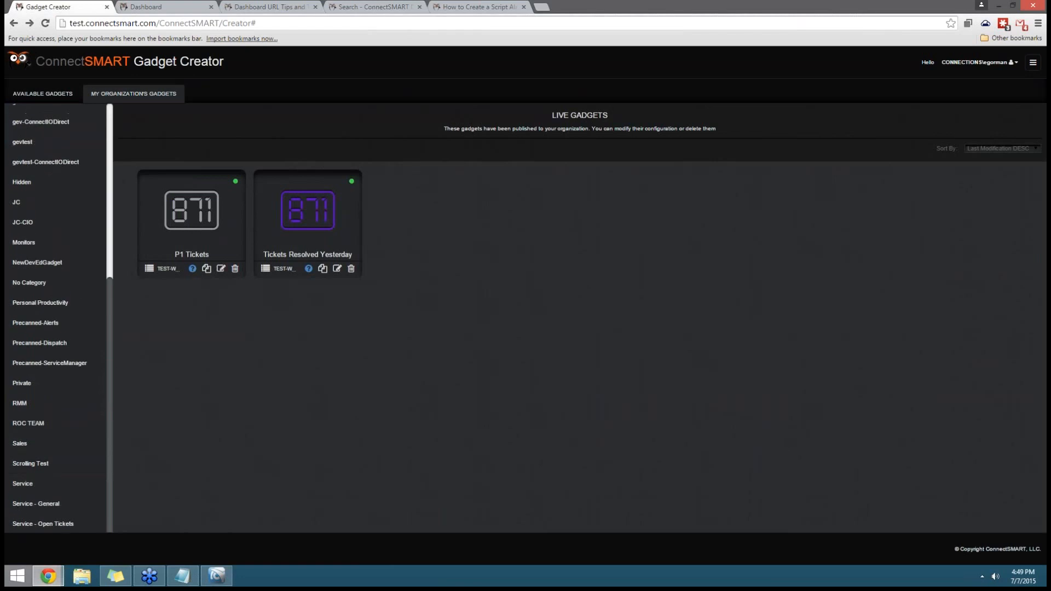
scroll(48, 483, "down", 3)
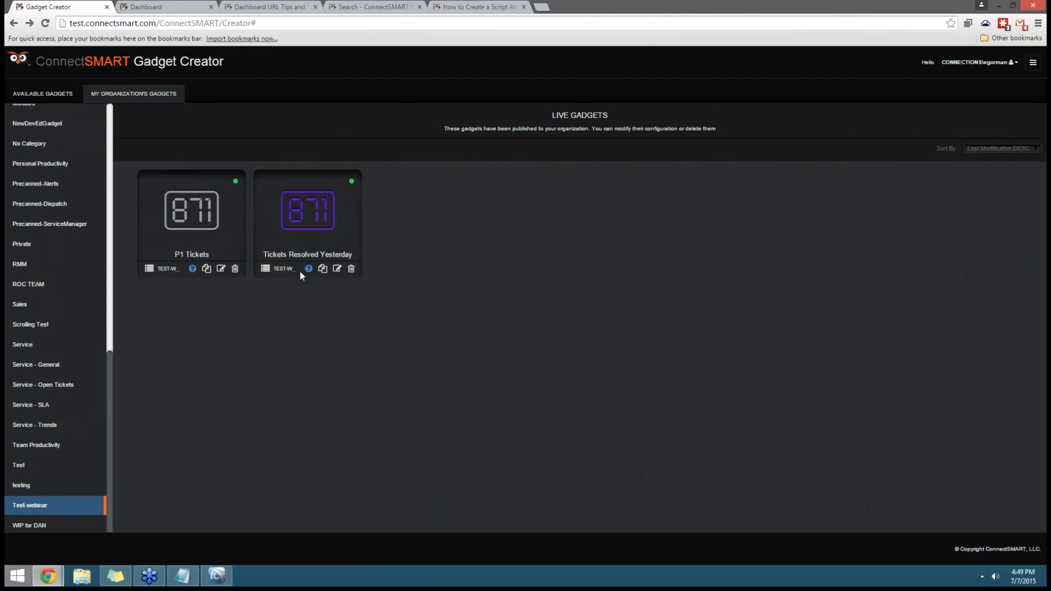
left_click(220, 268)
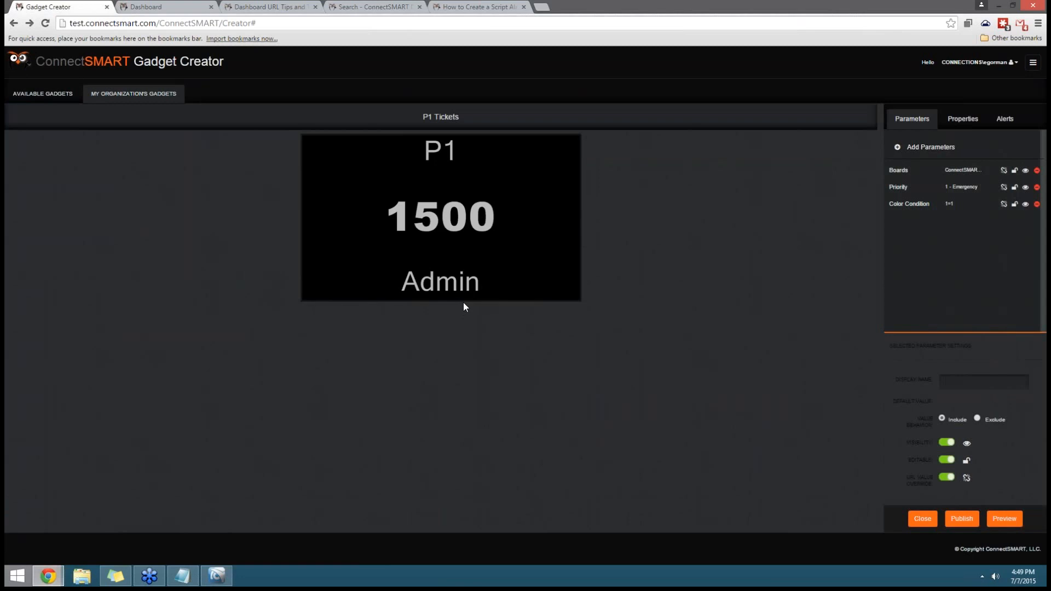
left_click(1001, 127)
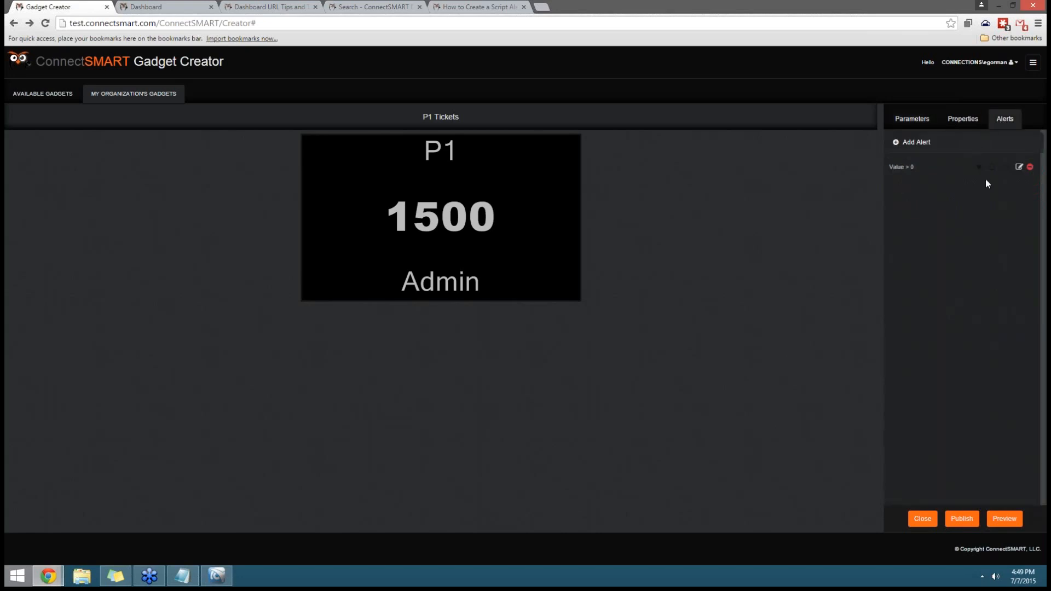
left_click(1018, 167)
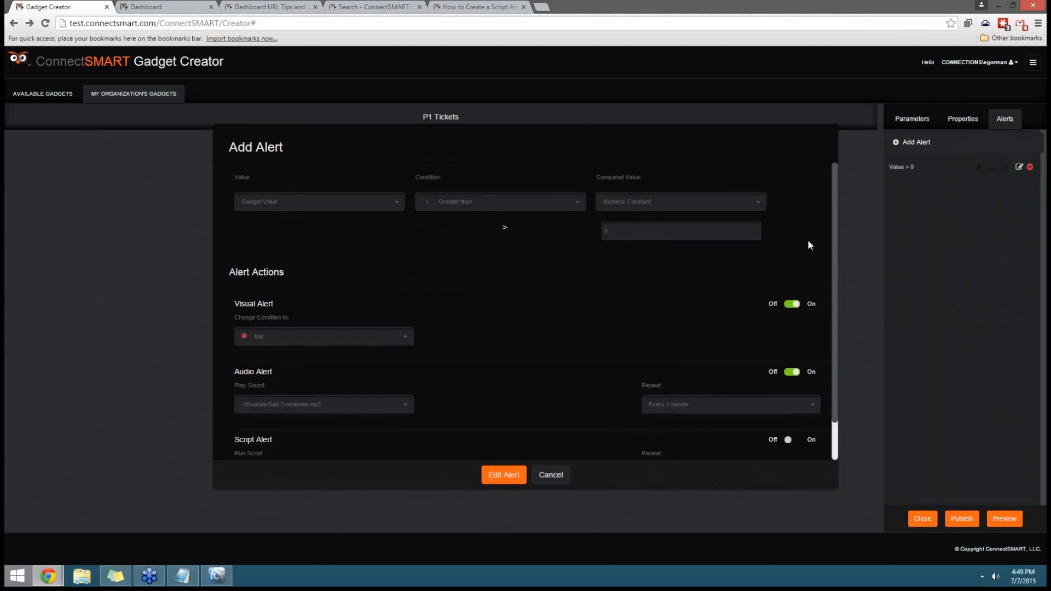
- Review the scripts available for the Script Alert of the P1 Tickets gadget
scroll(833, 227, "down", 1)
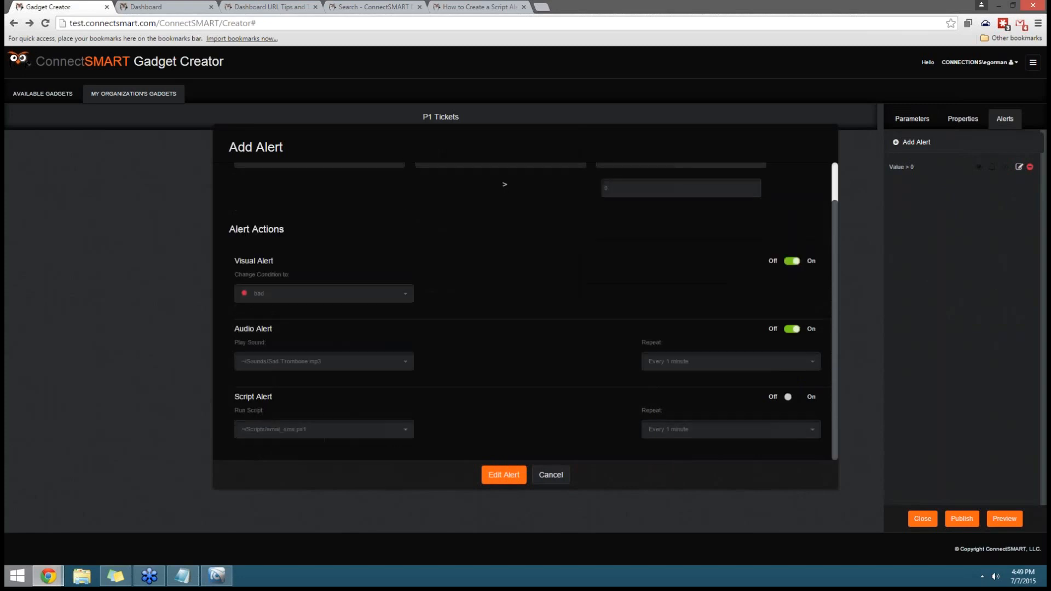
left_click(392, 435)
scroll(422, 392, "down", 1)
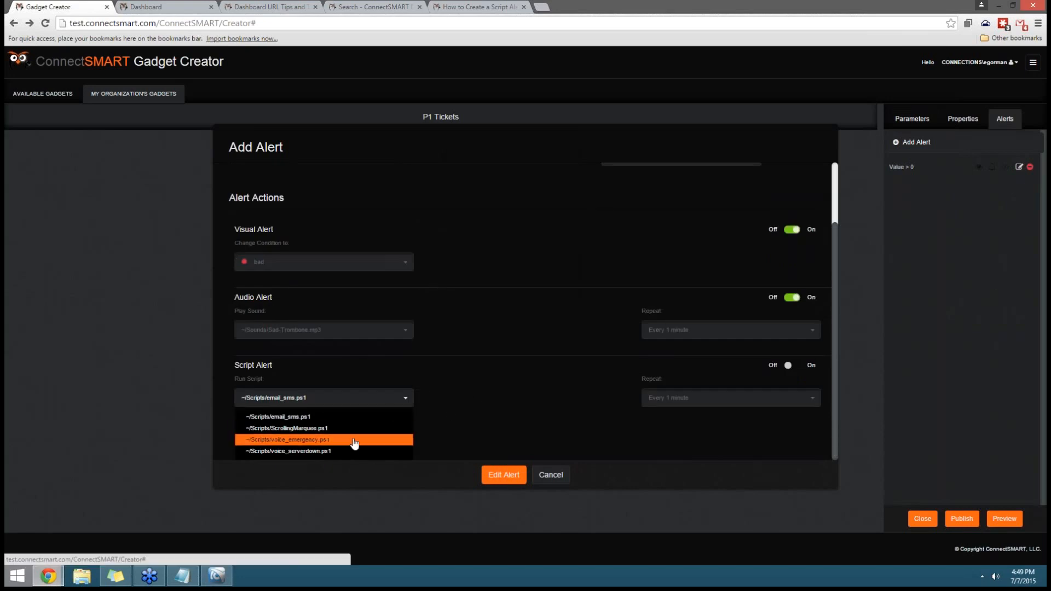
scroll(330, 428, "up", 1)
scroll(351, 425, "down", 1)
scroll(427, 421, "up", 1)
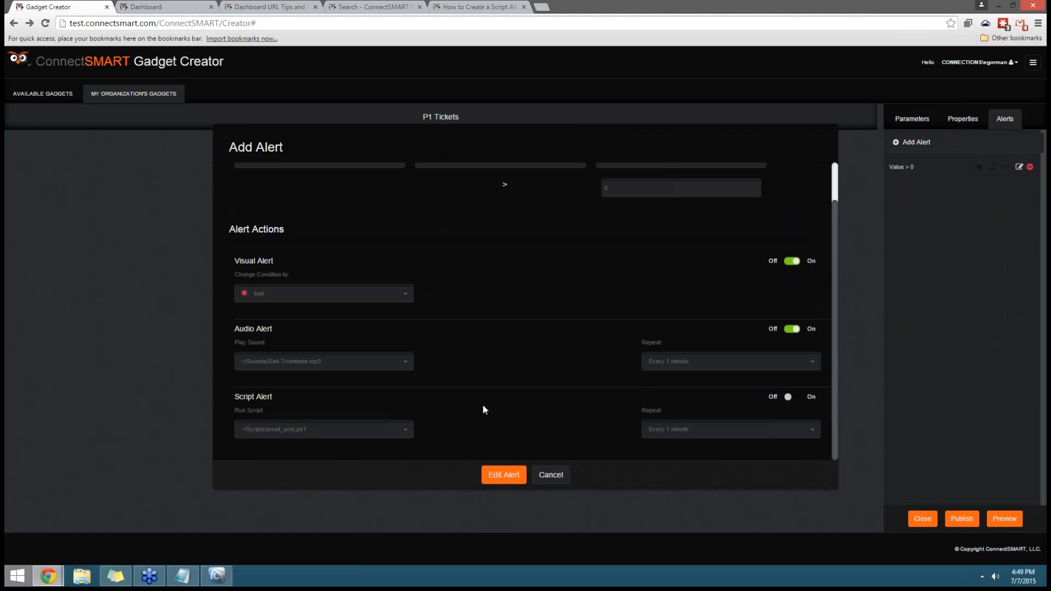
- Look up the Gmail and Exchange settings in the documentation article on script alerts, and return to the dashboard outside edit mode
left_click(385, 5)
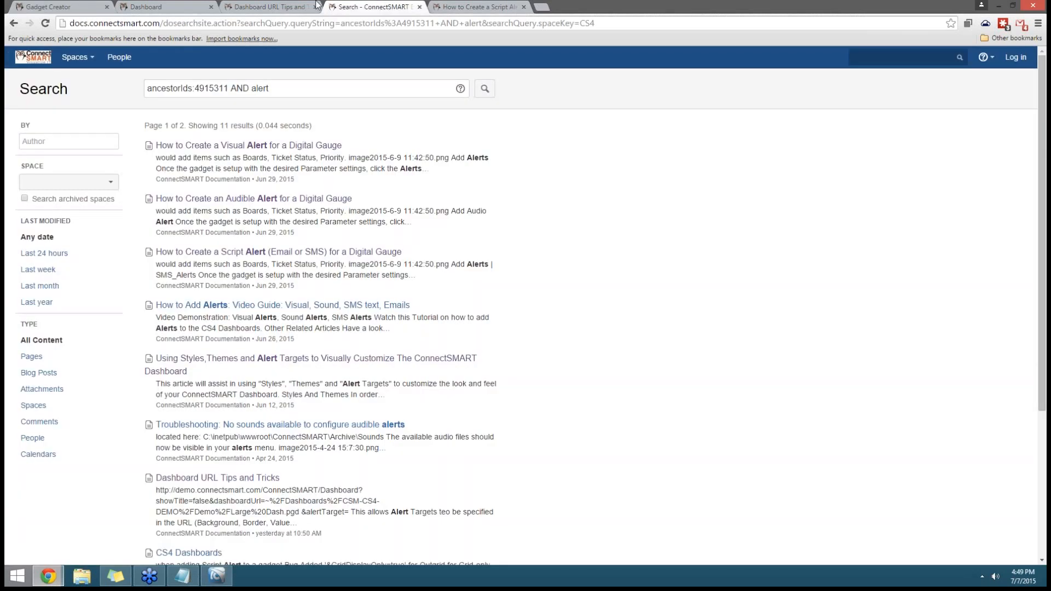
left_click(467, 7)
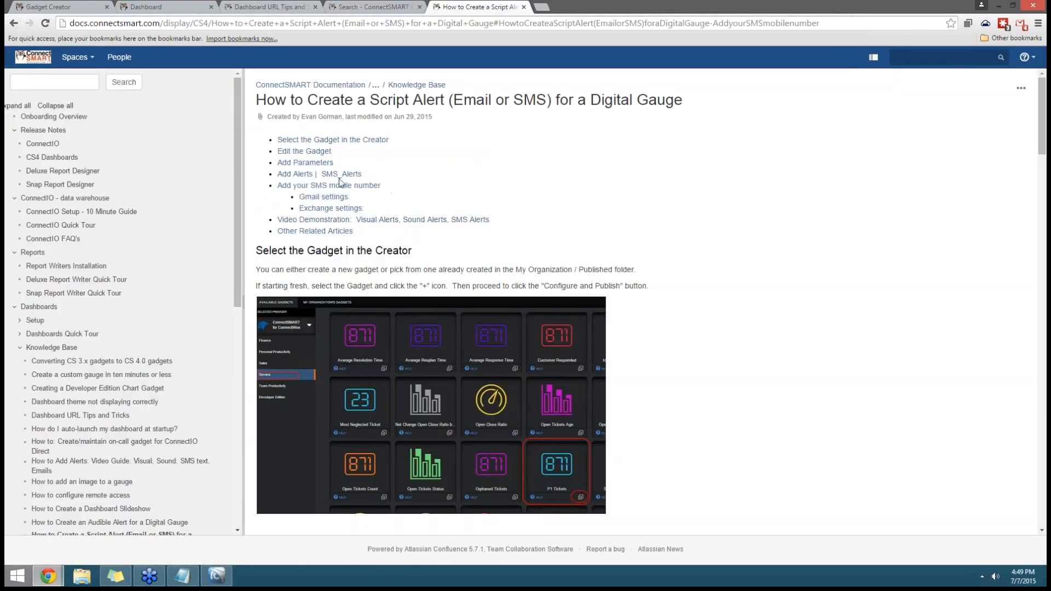
left_click(328, 197)
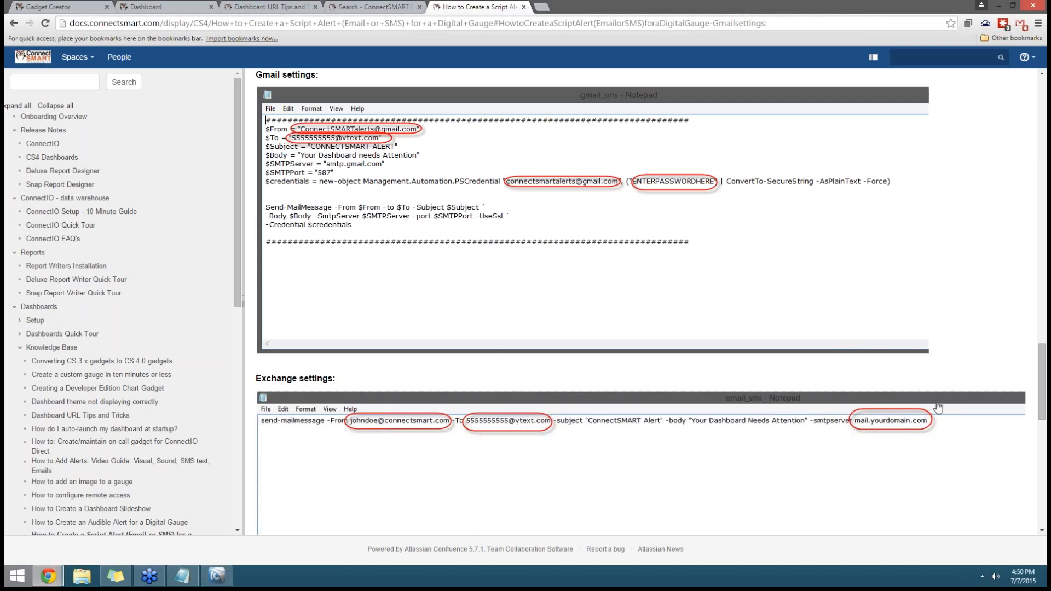
left_click(339, 8)
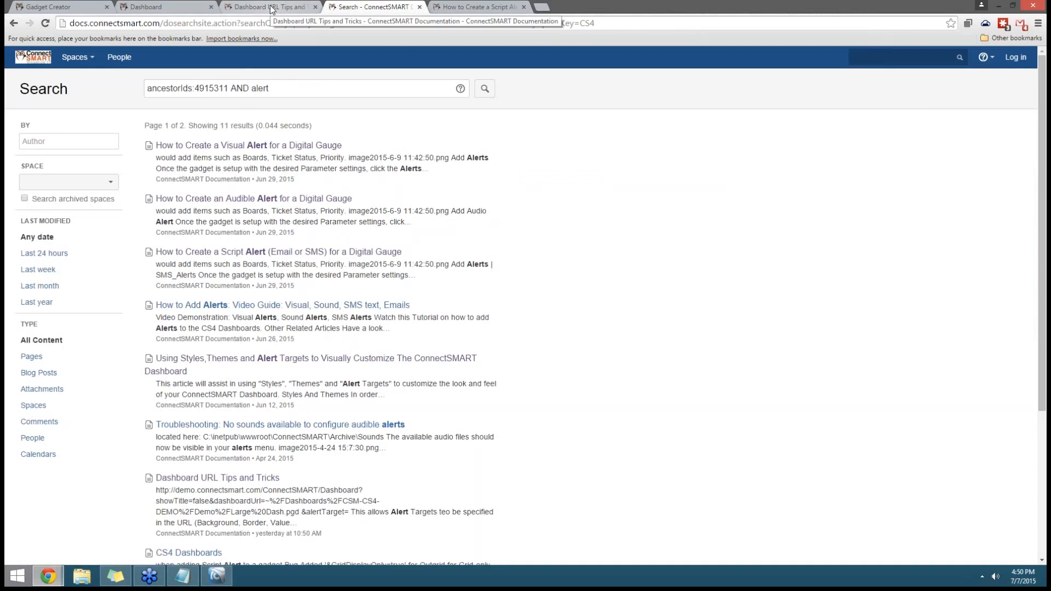
left_click(461, 7)
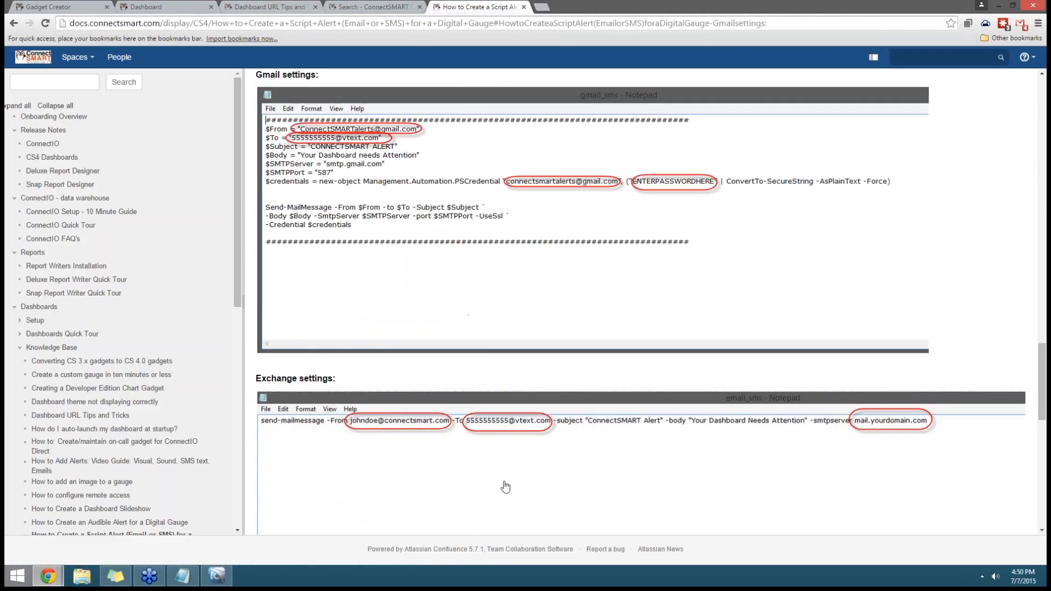
left_click(383, 6)
left_click(165, 7)
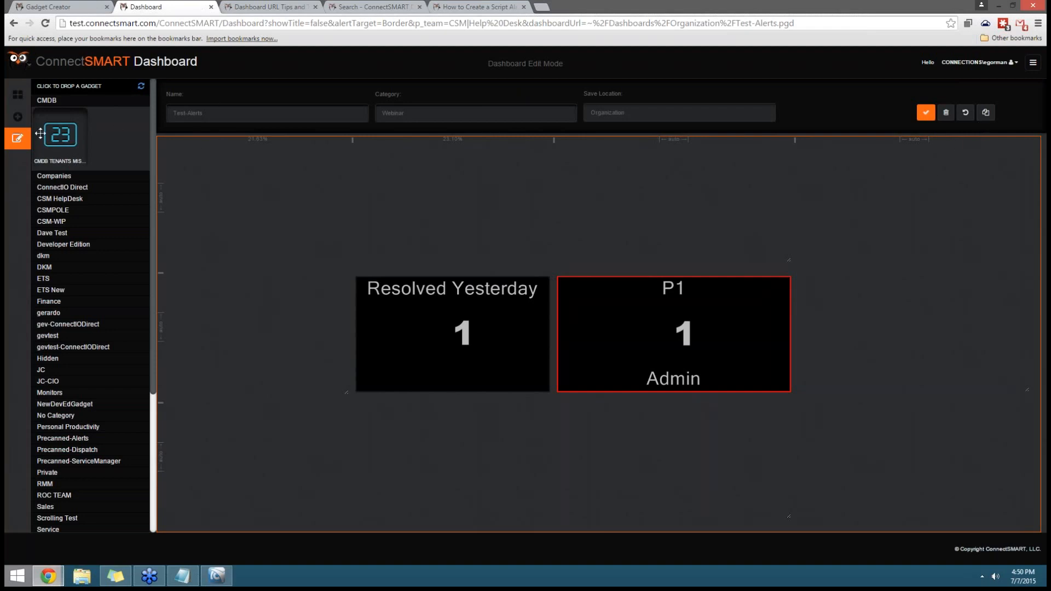
left_click(18, 139)
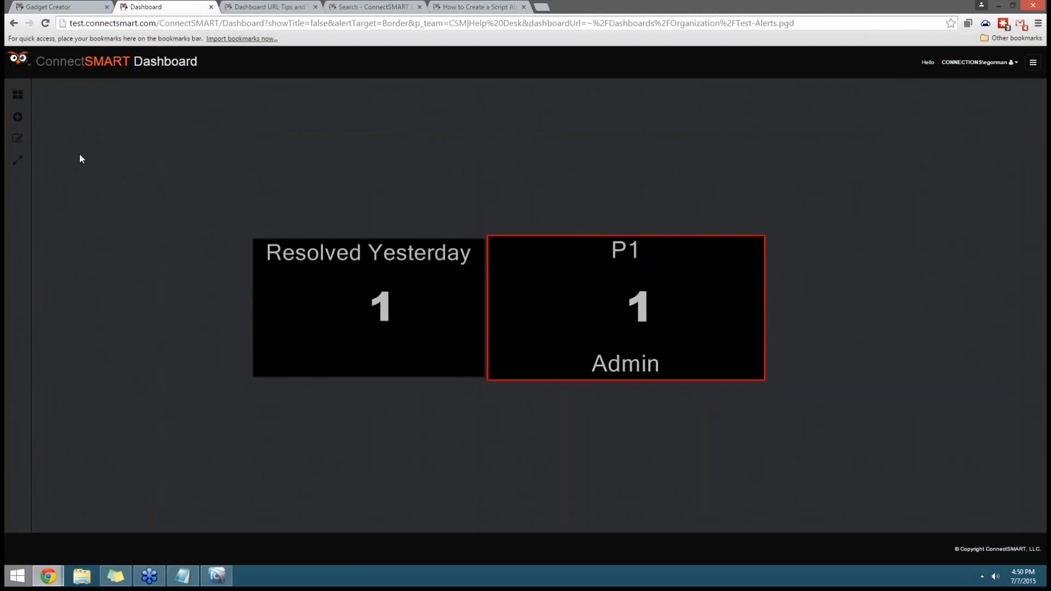
- Switch to ConnectWise, set the test ticket's status to Closed, save and close it, and return to the dashboard
left_click(216, 575)
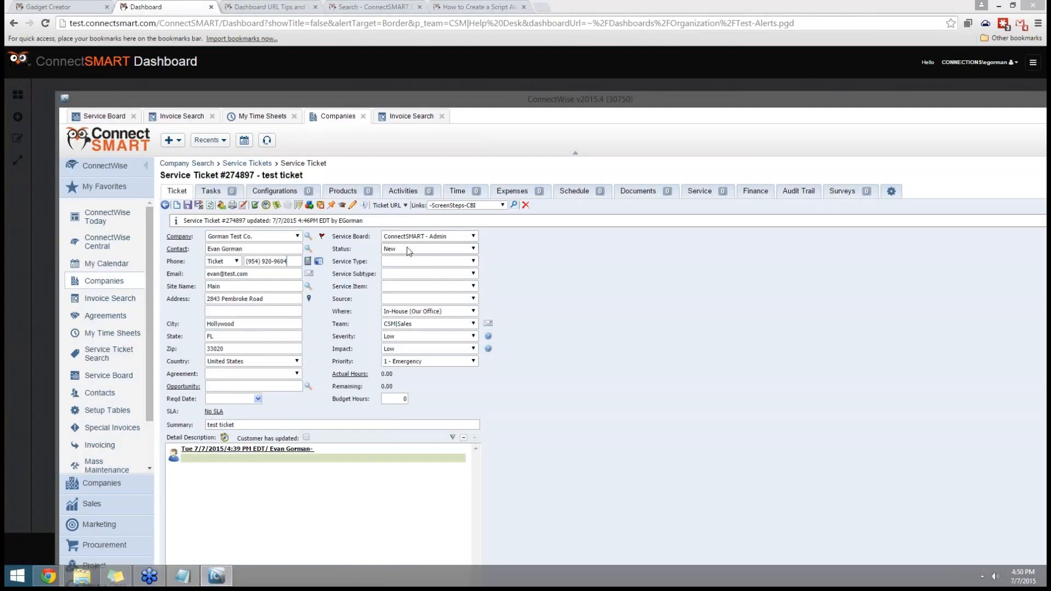
left_click(407, 248)
left_click(408, 386)
left_click(198, 204)
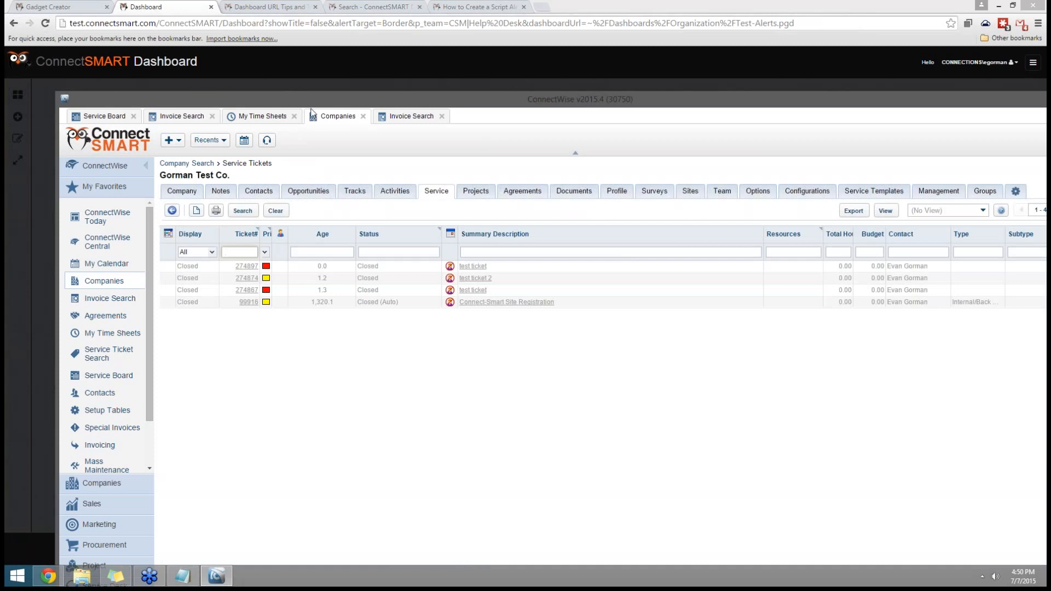
left_click_drag(268, 101, 1, 116)
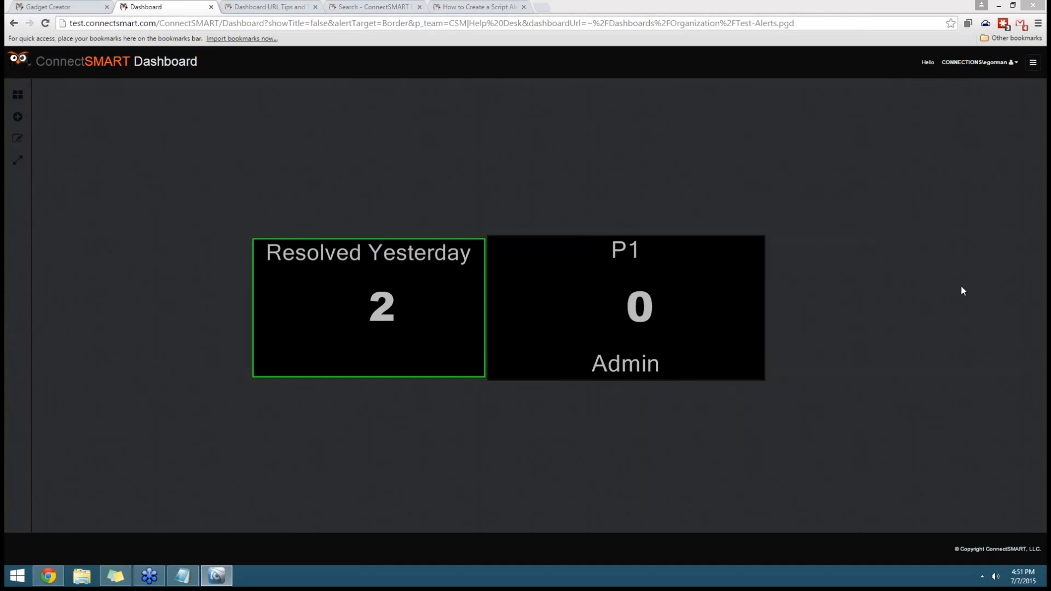
left_click(896, 267)
- In the Gadget Creator, cancel the P1 Tickets alert edit and open the published Tickets Resolved Yesterday gadget for editing
left_click(28, 6)
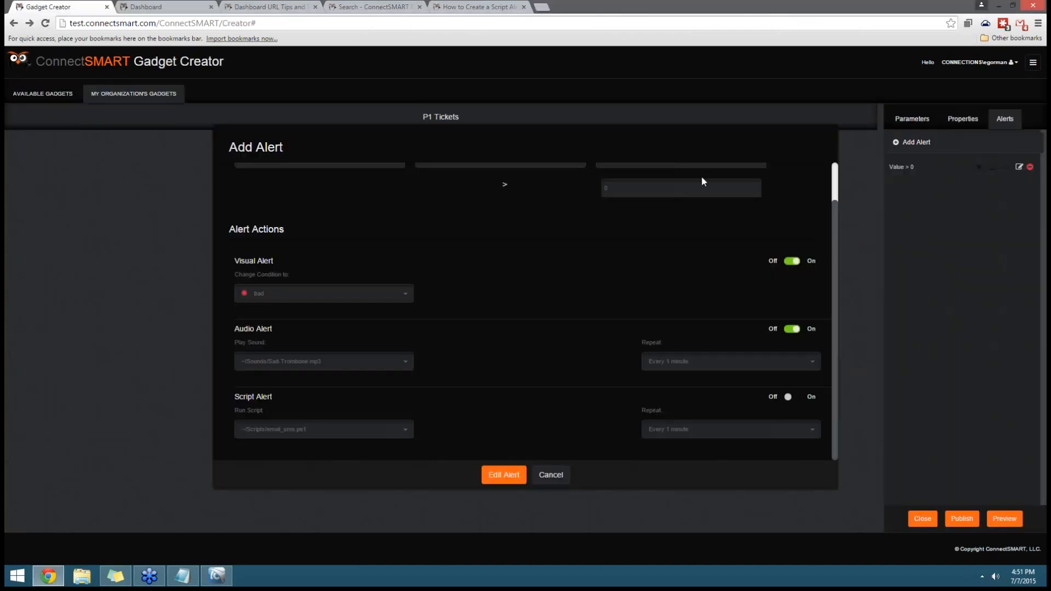
left_click(567, 480)
left_click(912, 119)
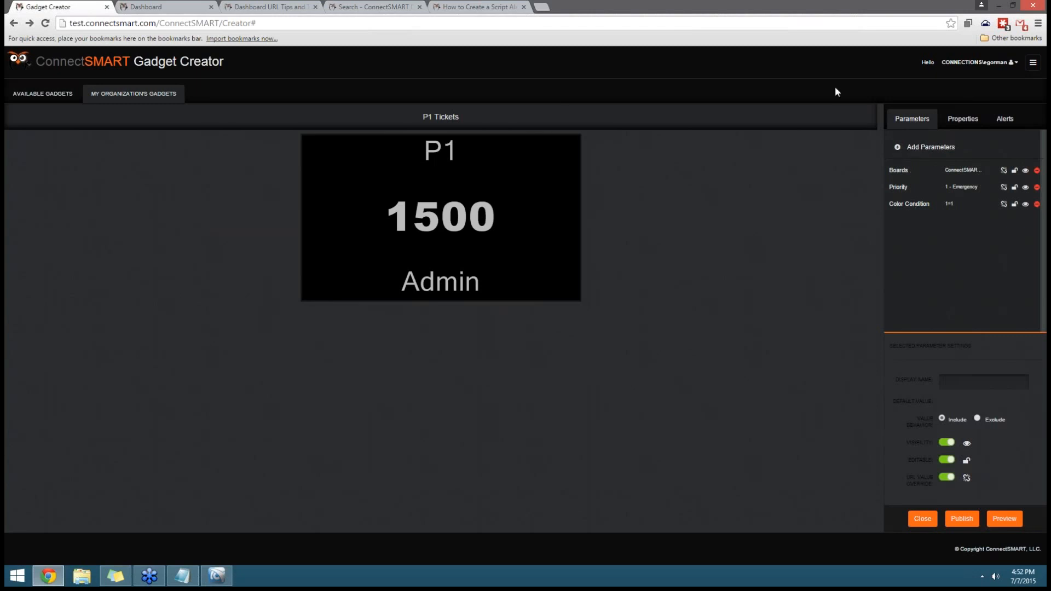
left_click(48, 96)
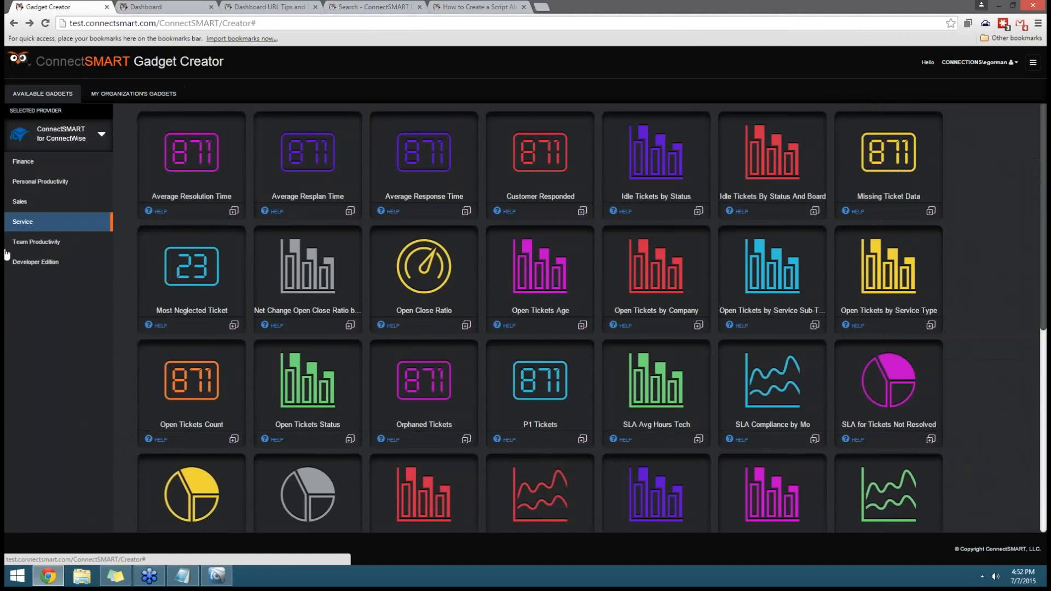
left_click(134, 94)
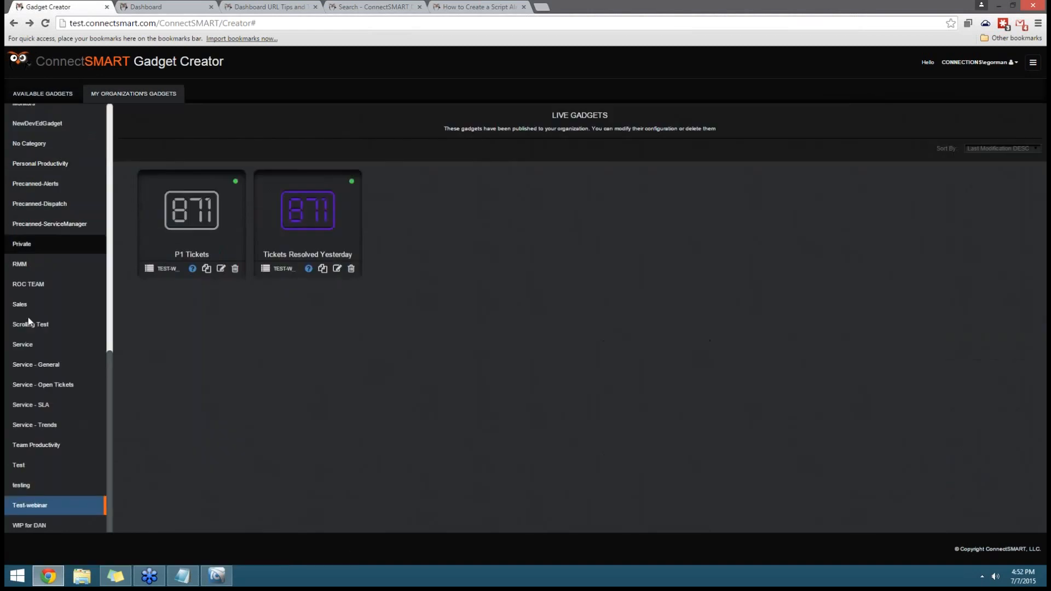
left_click(336, 268)
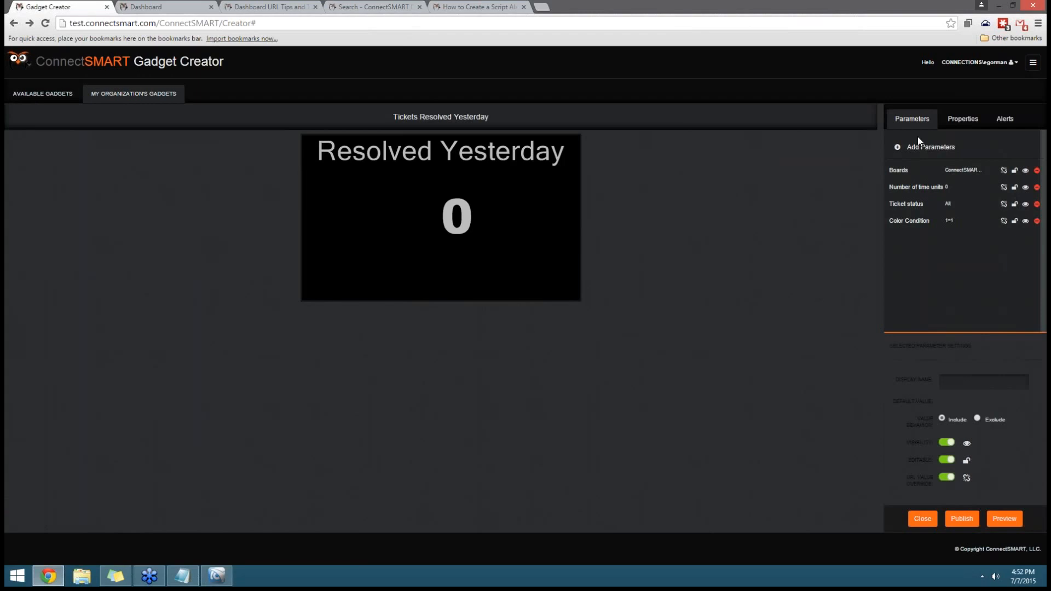
- Set the default value of the gadget's Number of time units parameter to -1
left_click(903, 188)
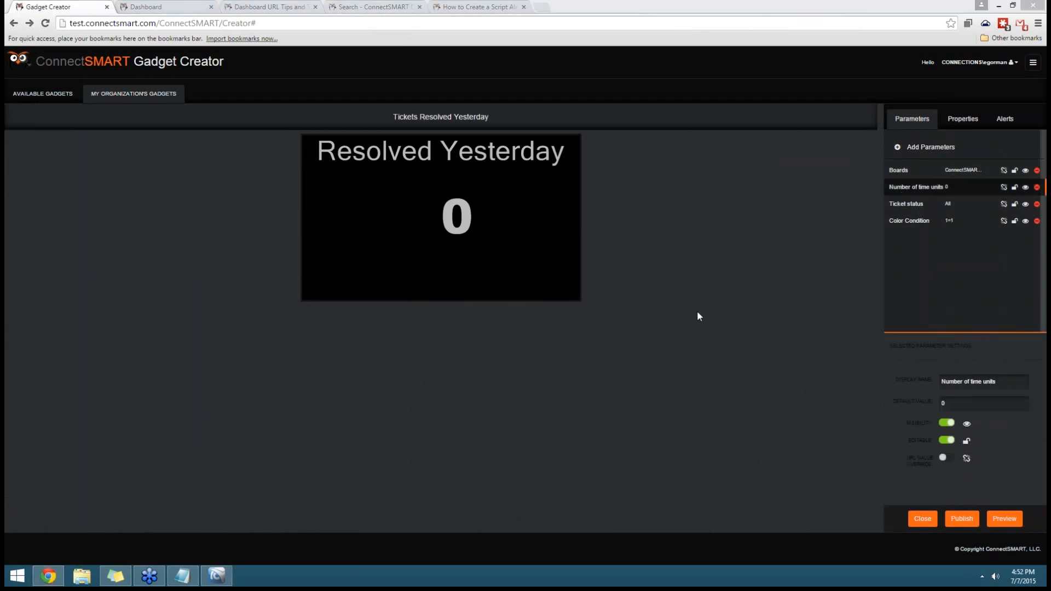
left_click_drag(958, 404, 903, 398)
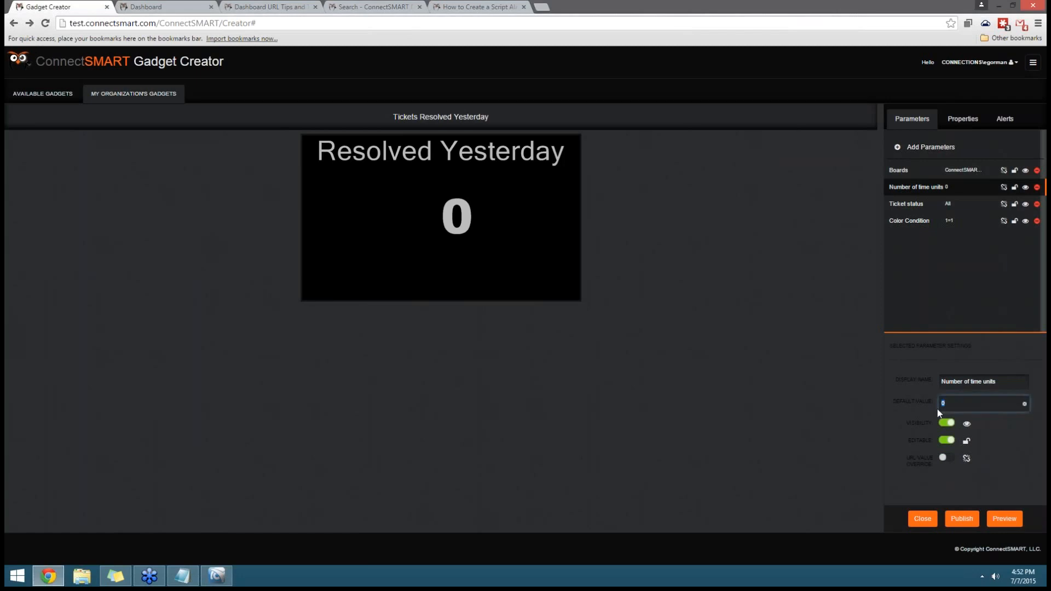
type("-1")
- Change the gadget's Title 0 property to Resolved Today and return to its parameters
left_click(959, 119)
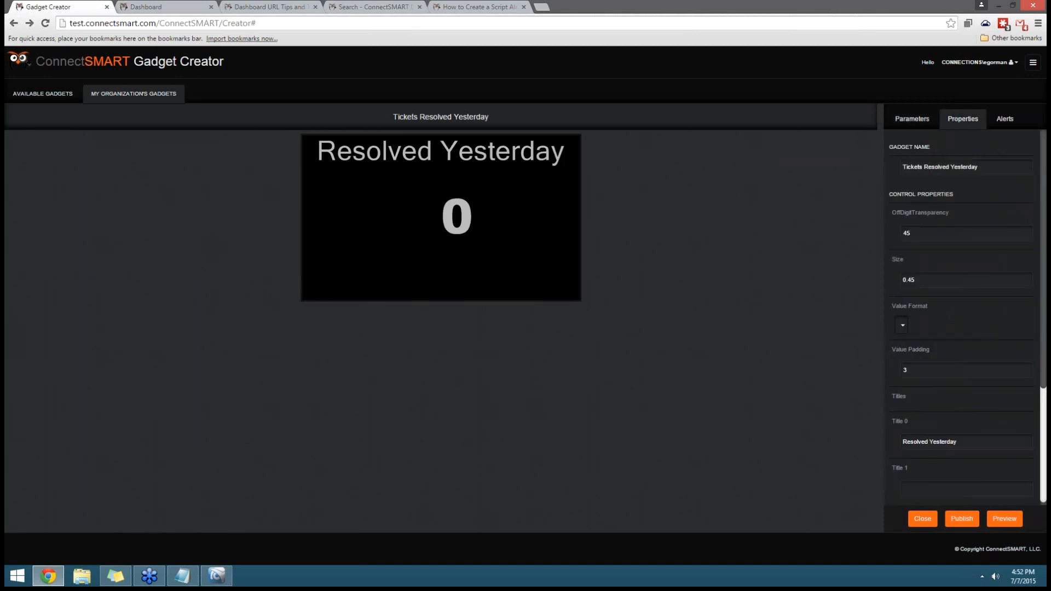
left_click(989, 443)
double_click(947, 442)
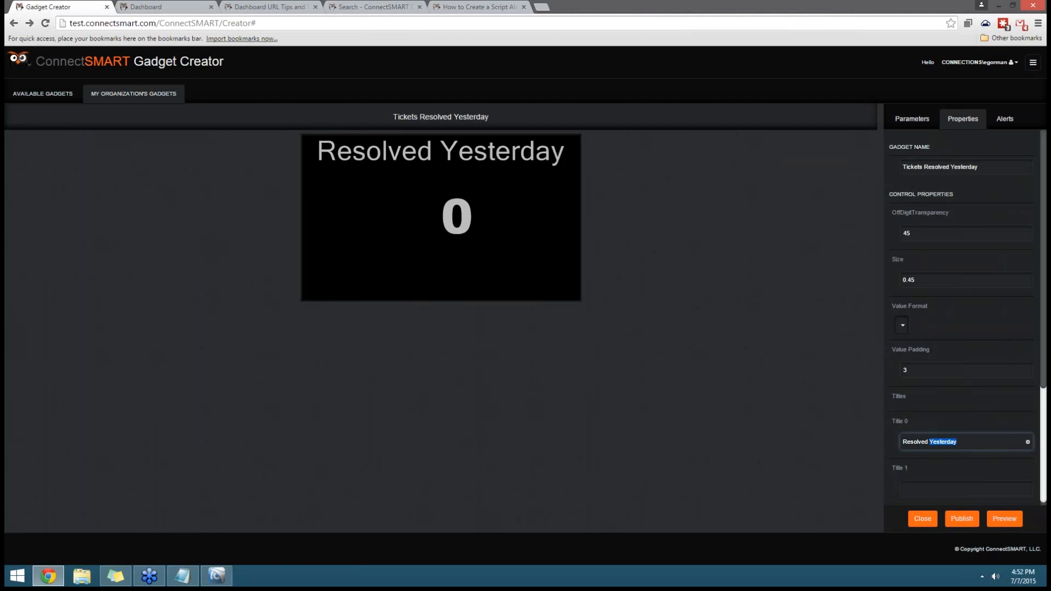
type("Today")
left_click(928, 118)
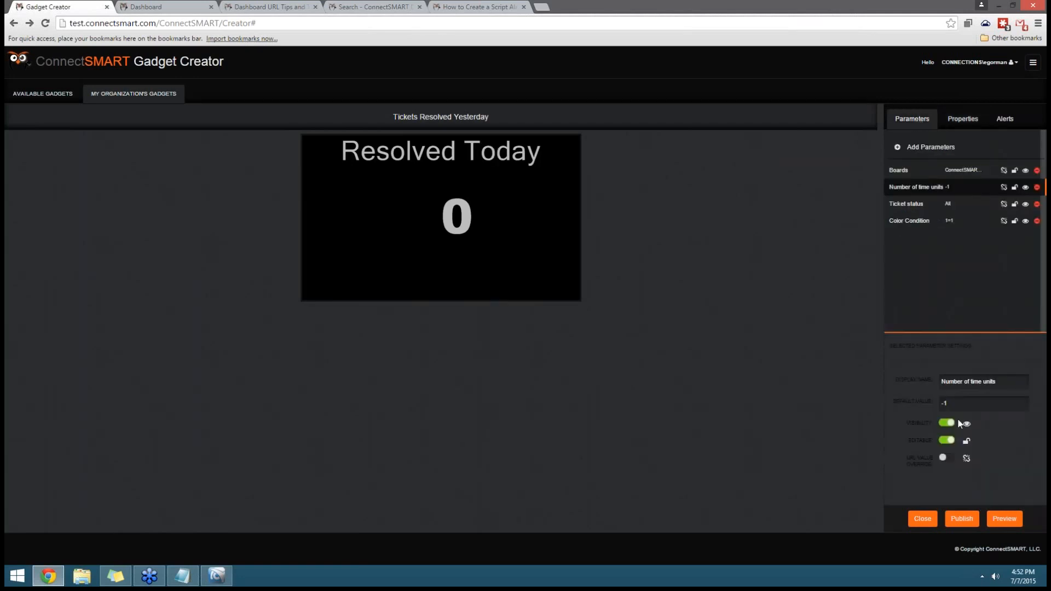
- Set the default value of the gadget's Number of time units parameter to 0 and show the gadget's properties
left_click(959, 404)
type("0")
key("Tab")
left_click(962, 119)
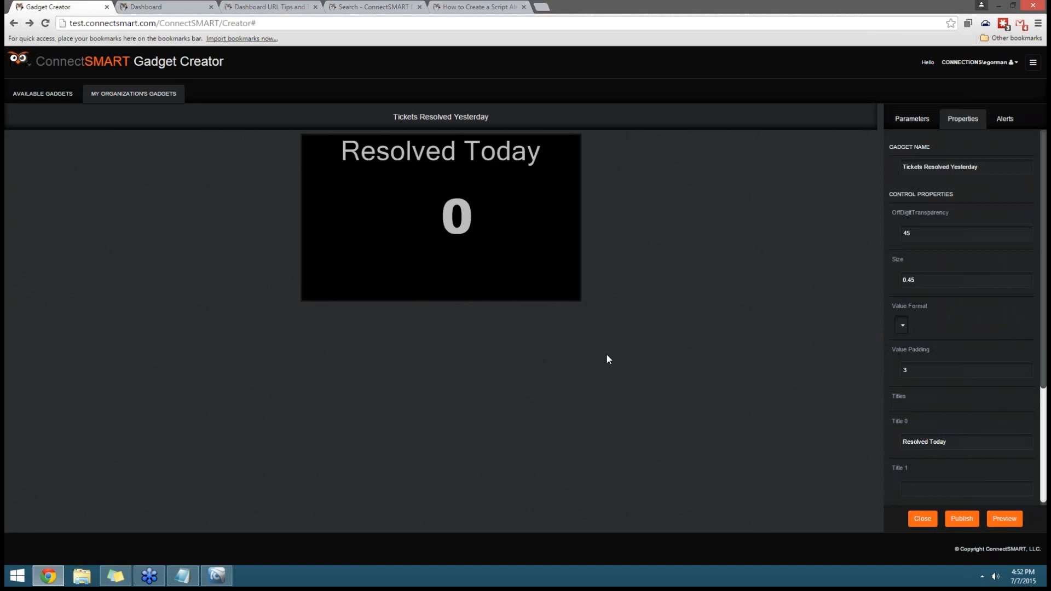
- Browse the parameters that can be added to the gadget and return to the list of available gadgets
left_click(910, 119)
left_click(917, 149)
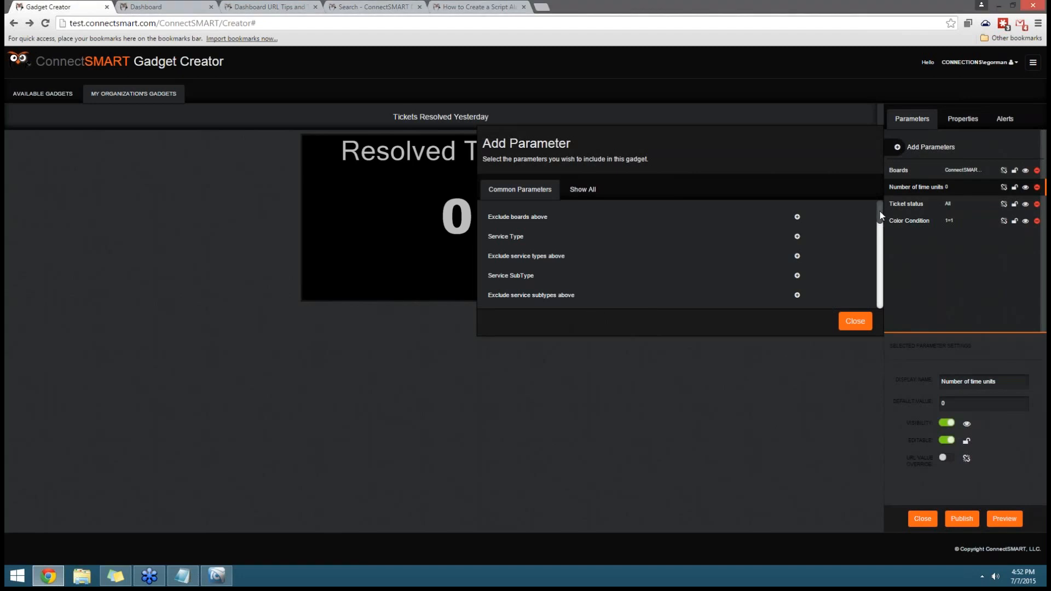
mouse_move(880, 215)
left_mouse_down()
mouse_move(881, 298)
mouse_move(880, 197)
left_mouse_up()
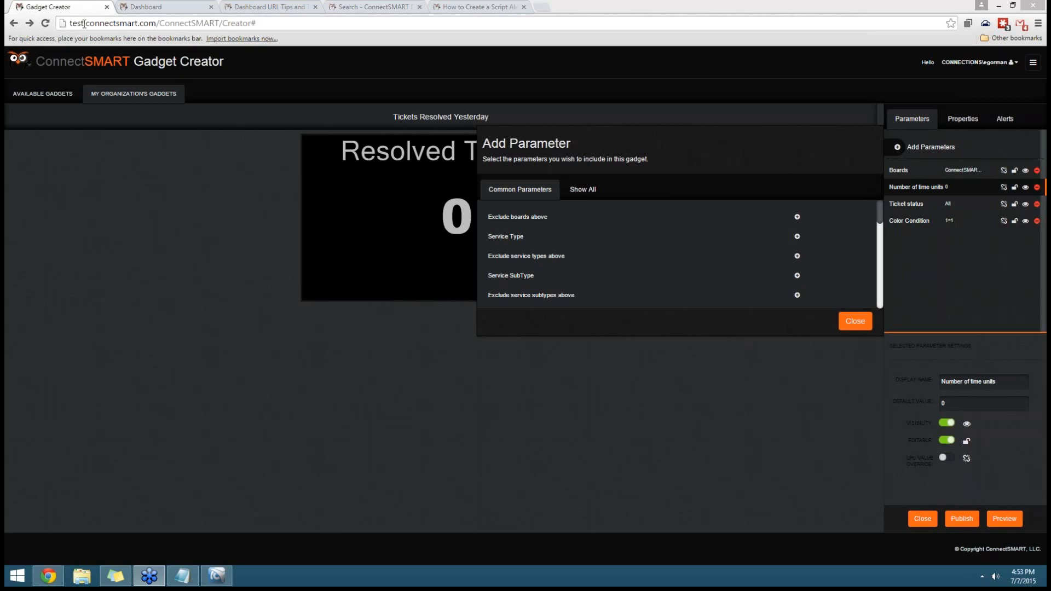
left_click(58, 98)
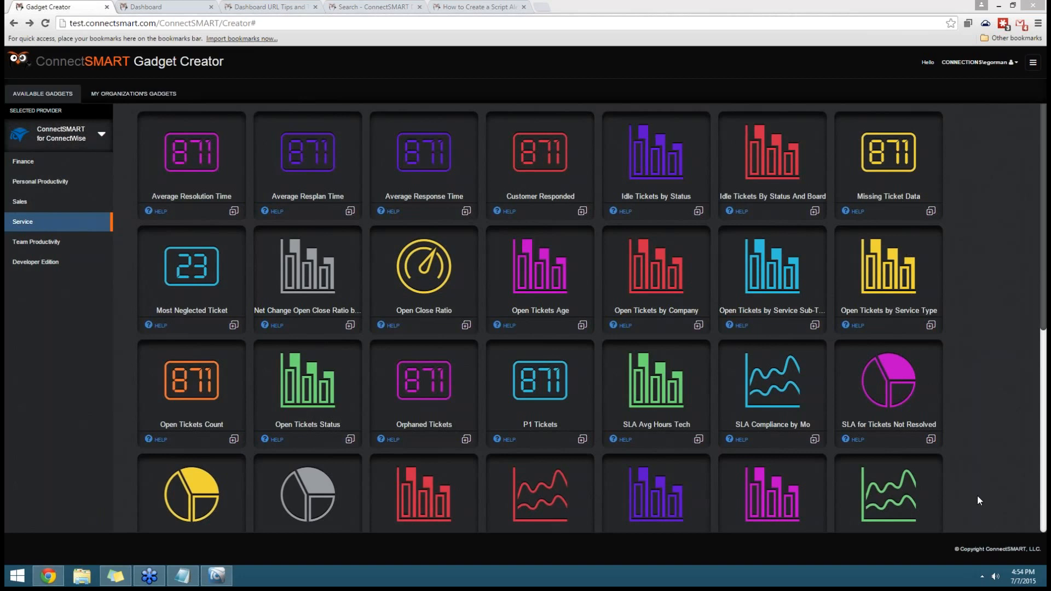
left_click(71, 348)
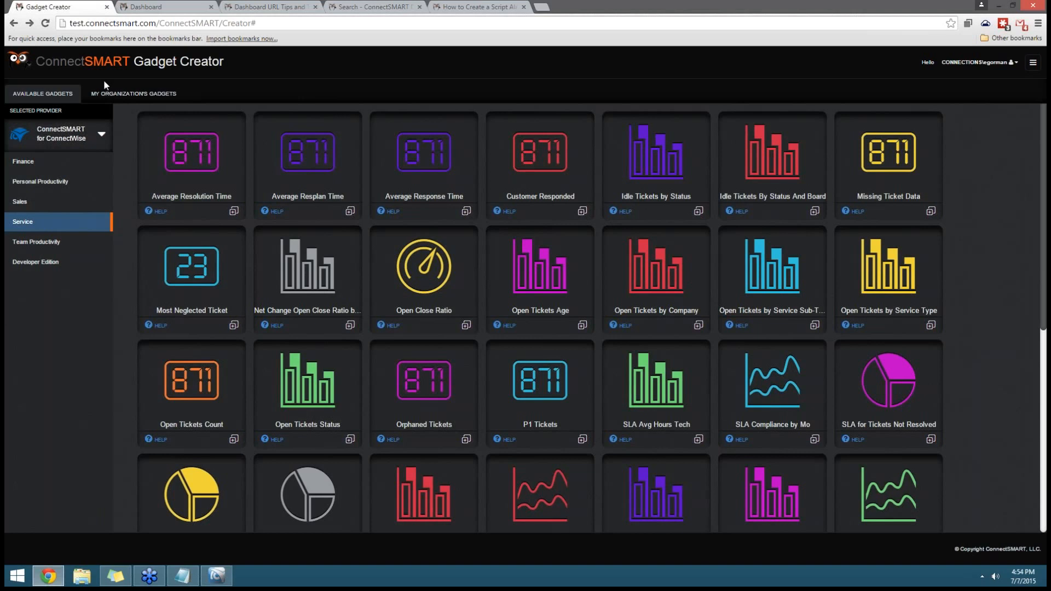
- Review the open script alert how-to article from its Gmail settings back up to the Add Parameters section
left_click(484, 6)
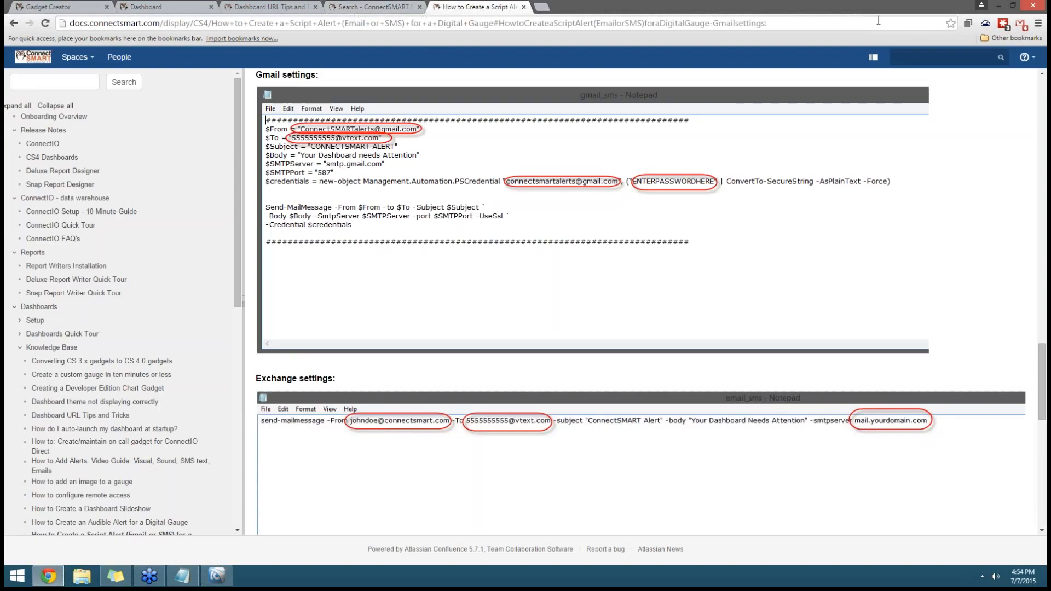
left_click(876, 37)
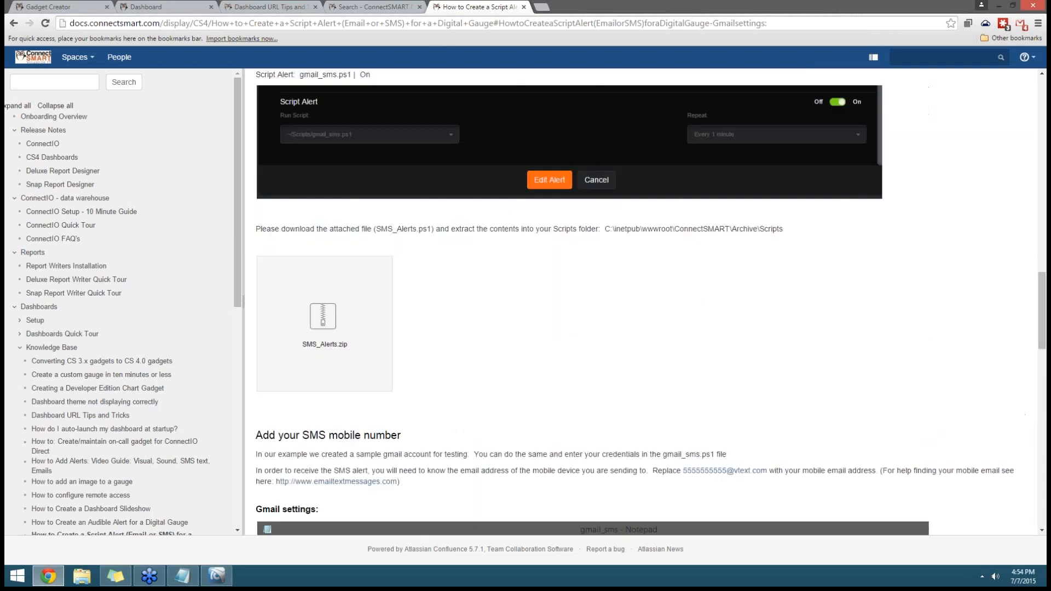
scroll(539, 453, "up", 10)
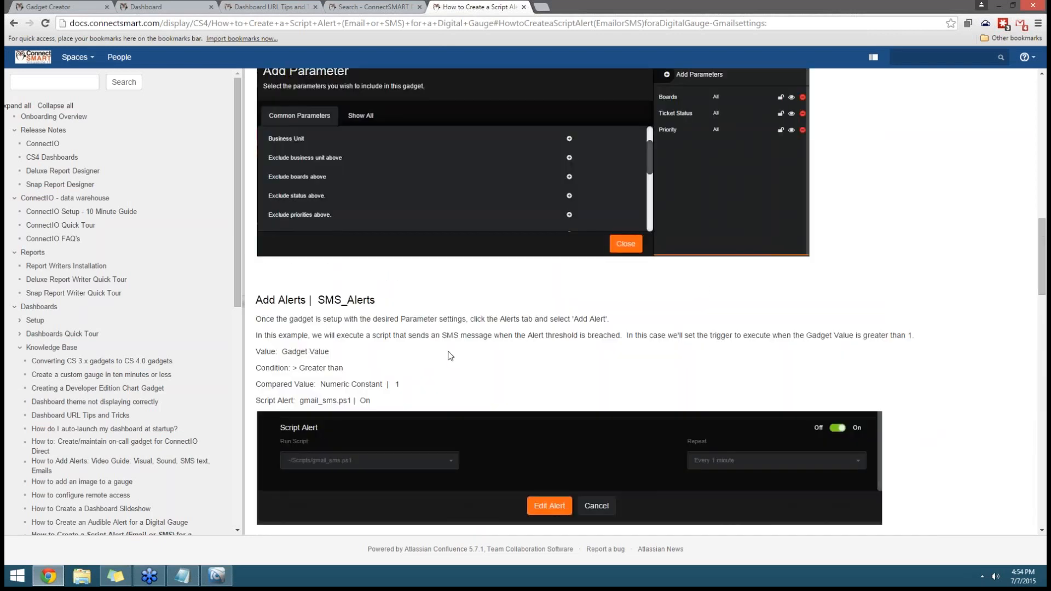
scroll(448, 353, "up", 4)
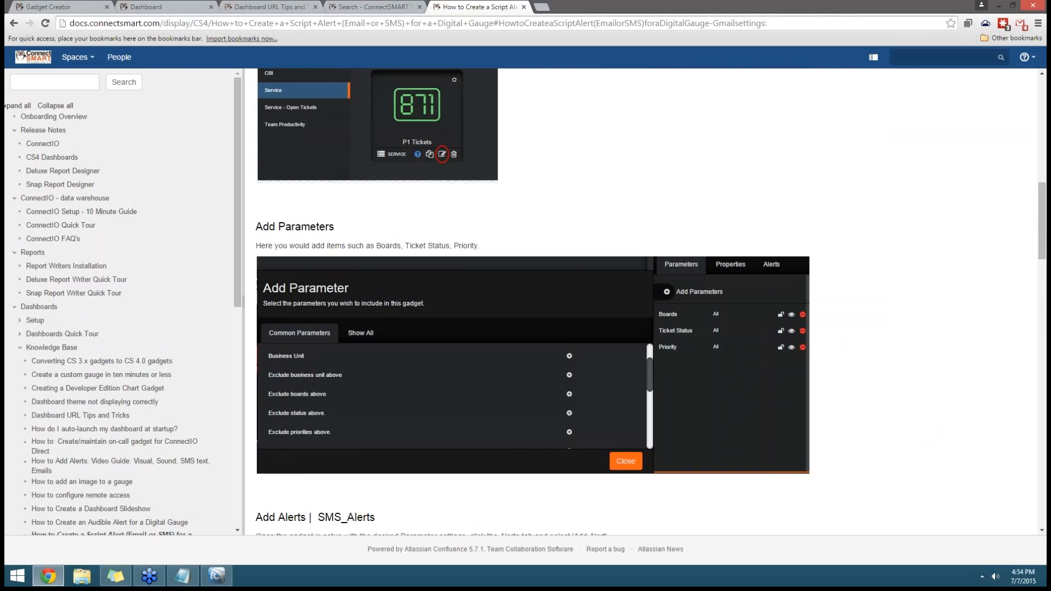
- Open docs.connectsmart.com in a new browser tab and search the documentation for "alert"
key("ctrl+t")
type("docs.connectsmart.com")
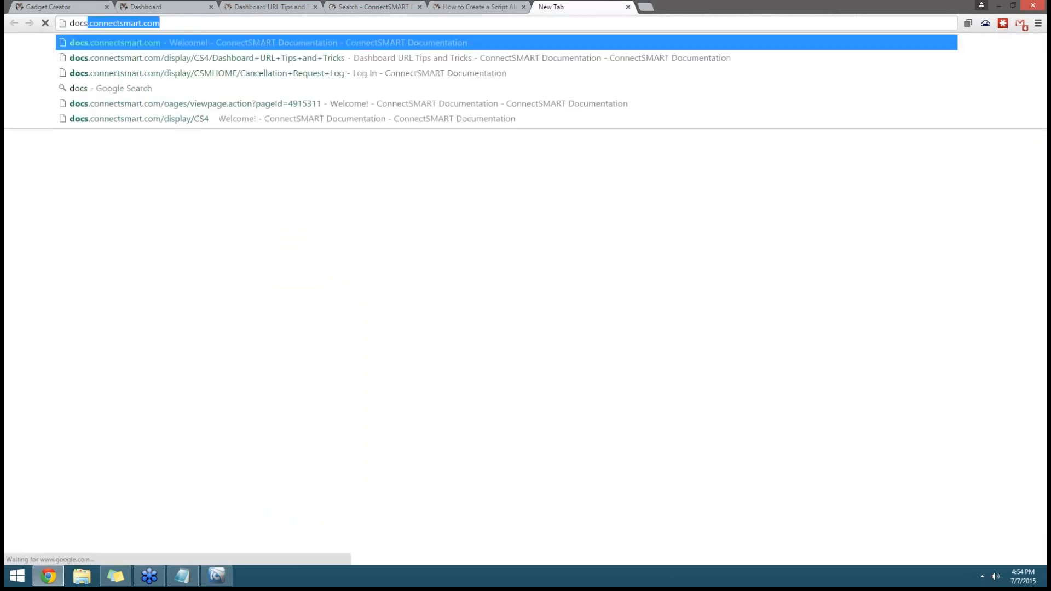
key("Return")
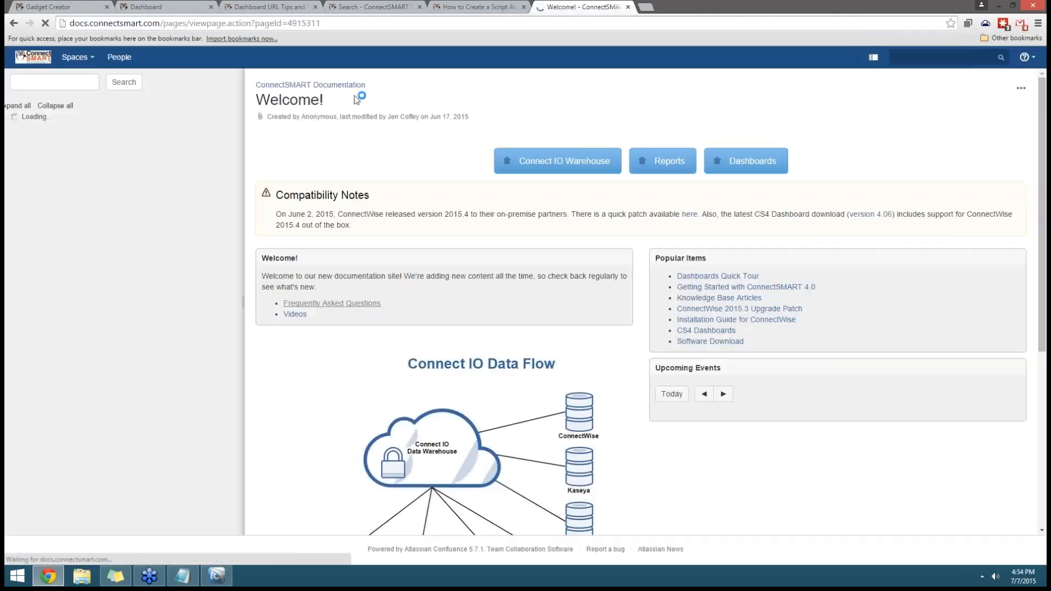
left_click(59, 81)
type("alert")
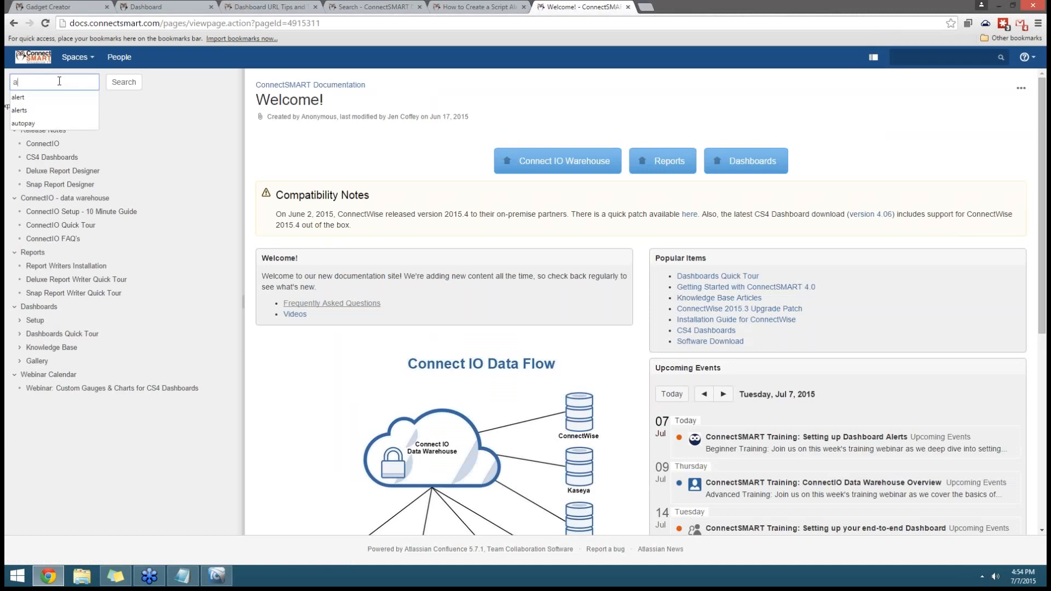
key("Return")
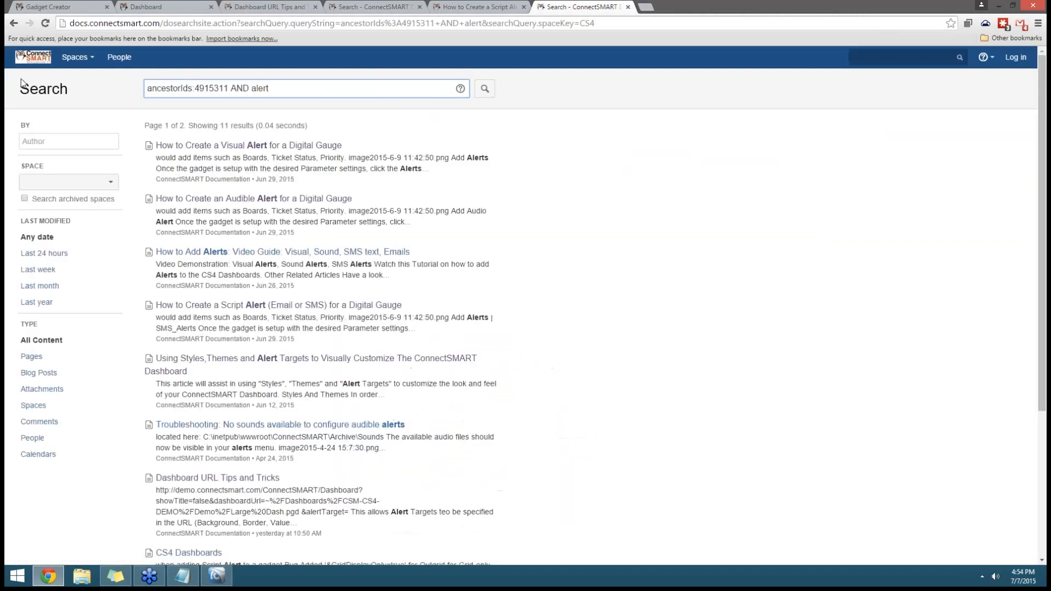
- Open the How to Add Alerts video guide and follow its related link to the visual alert article
left_click(258, 253)
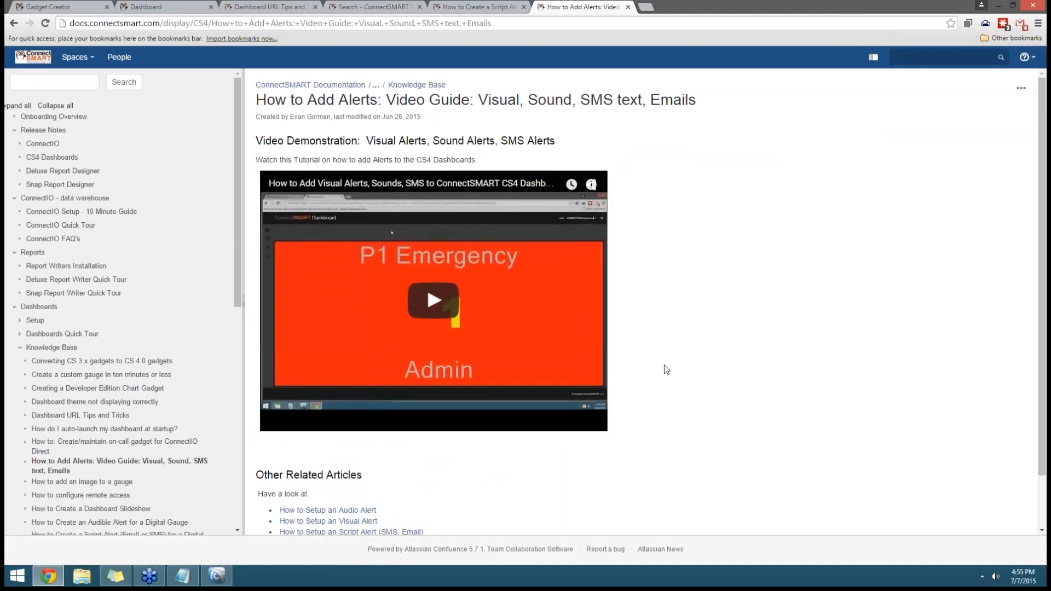
scroll(695, 364, "down", 1)
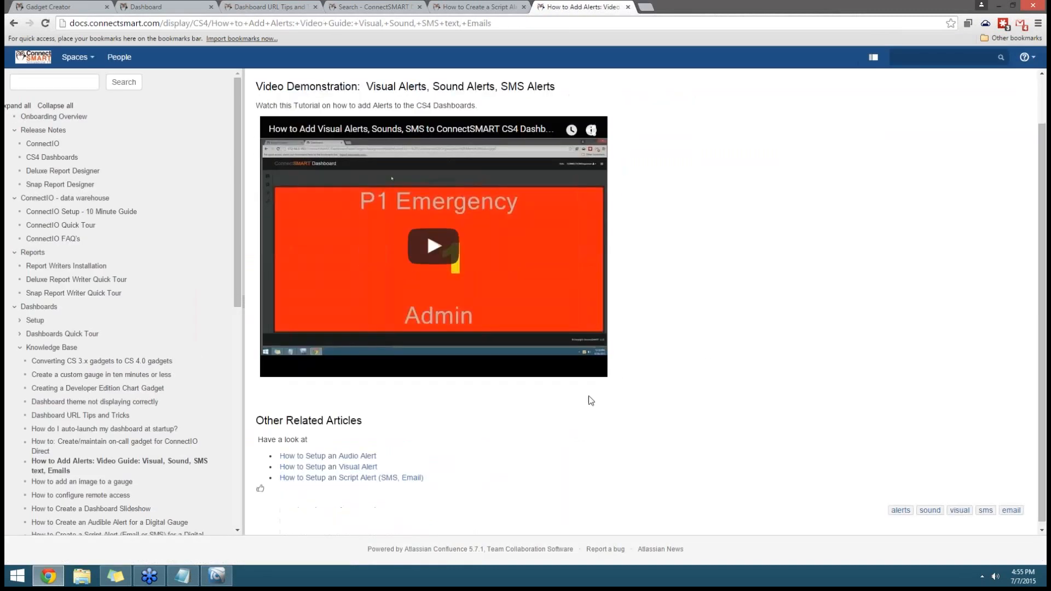
left_click(353, 467)
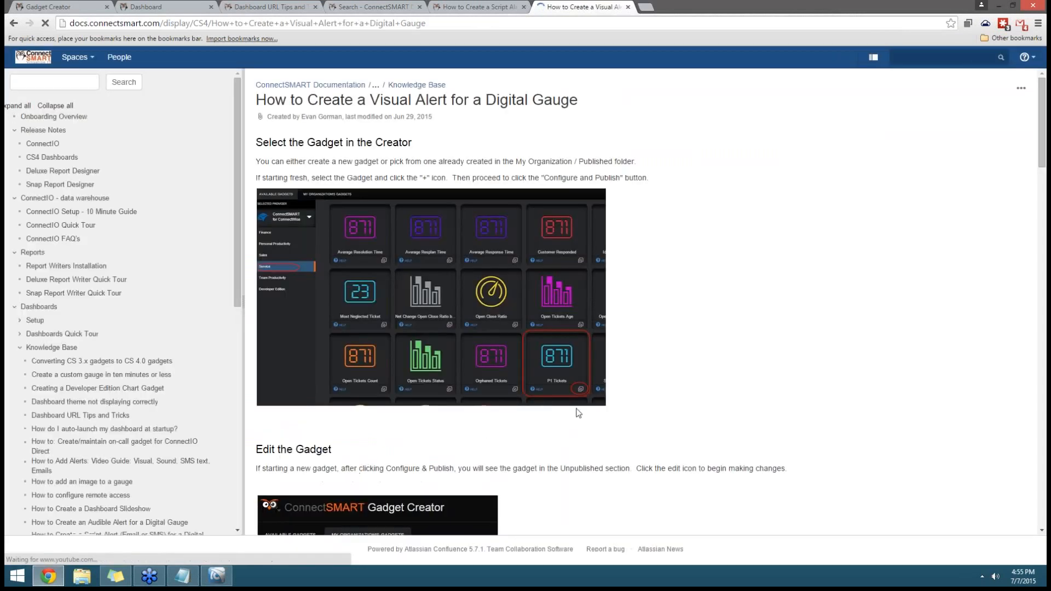
- Read through the visual alert article's Alert Targets and video sections and return to its Add Alerts instructions
scroll(619, 324, "down", 7)
scroll(619, 320, "down", 17)
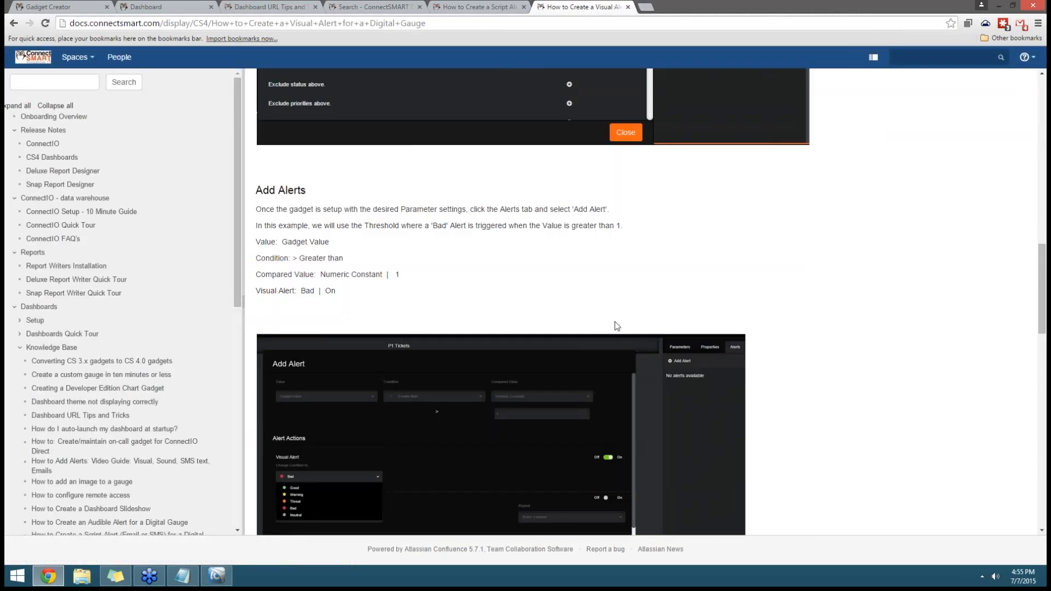
scroll(654, 319, "down", 3)
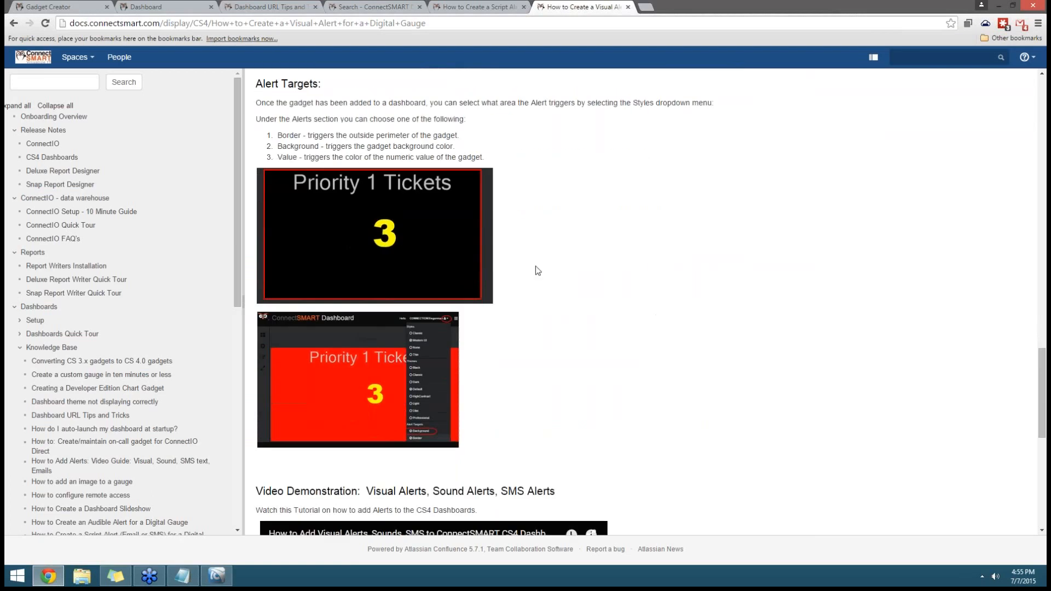
scroll(465, 286, "down", 4)
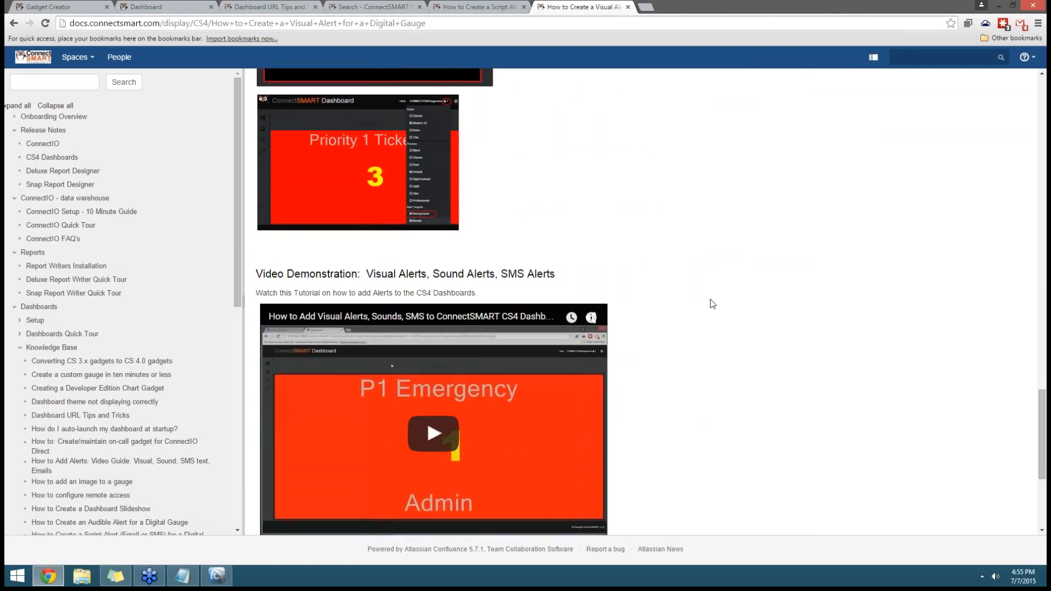
scroll(695, 279, "up", 7)
scroll(696, 279, "up", 6)
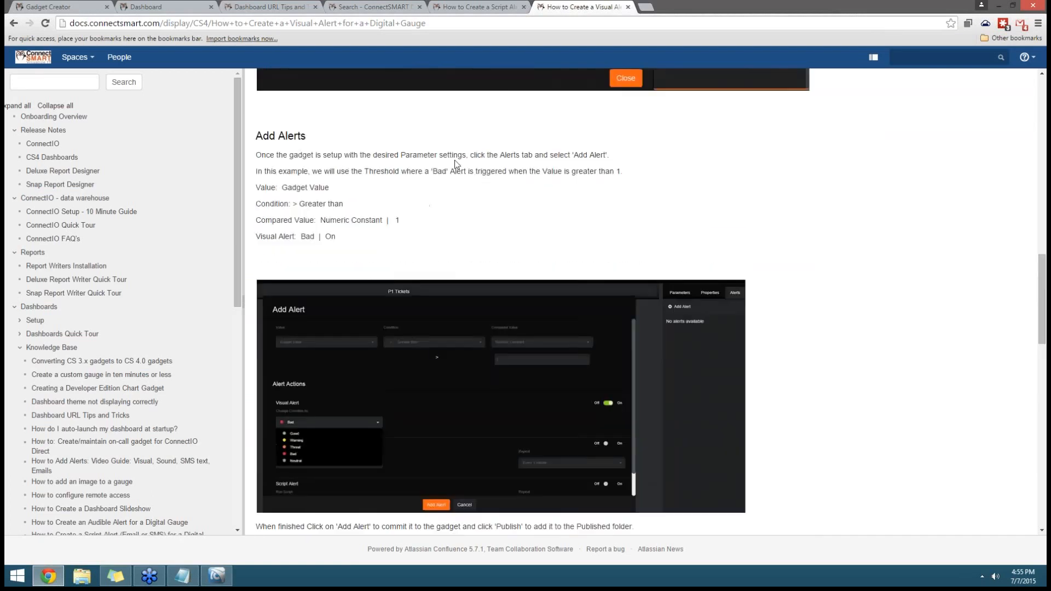
left_click_drag(468, 156, 471, 157)
left_click(1041, 155)
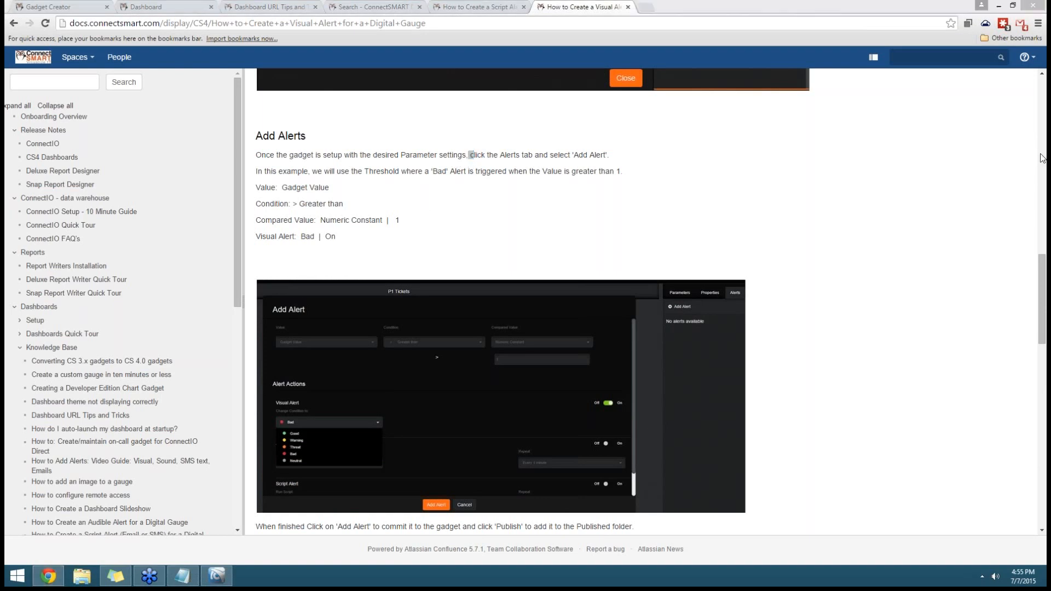